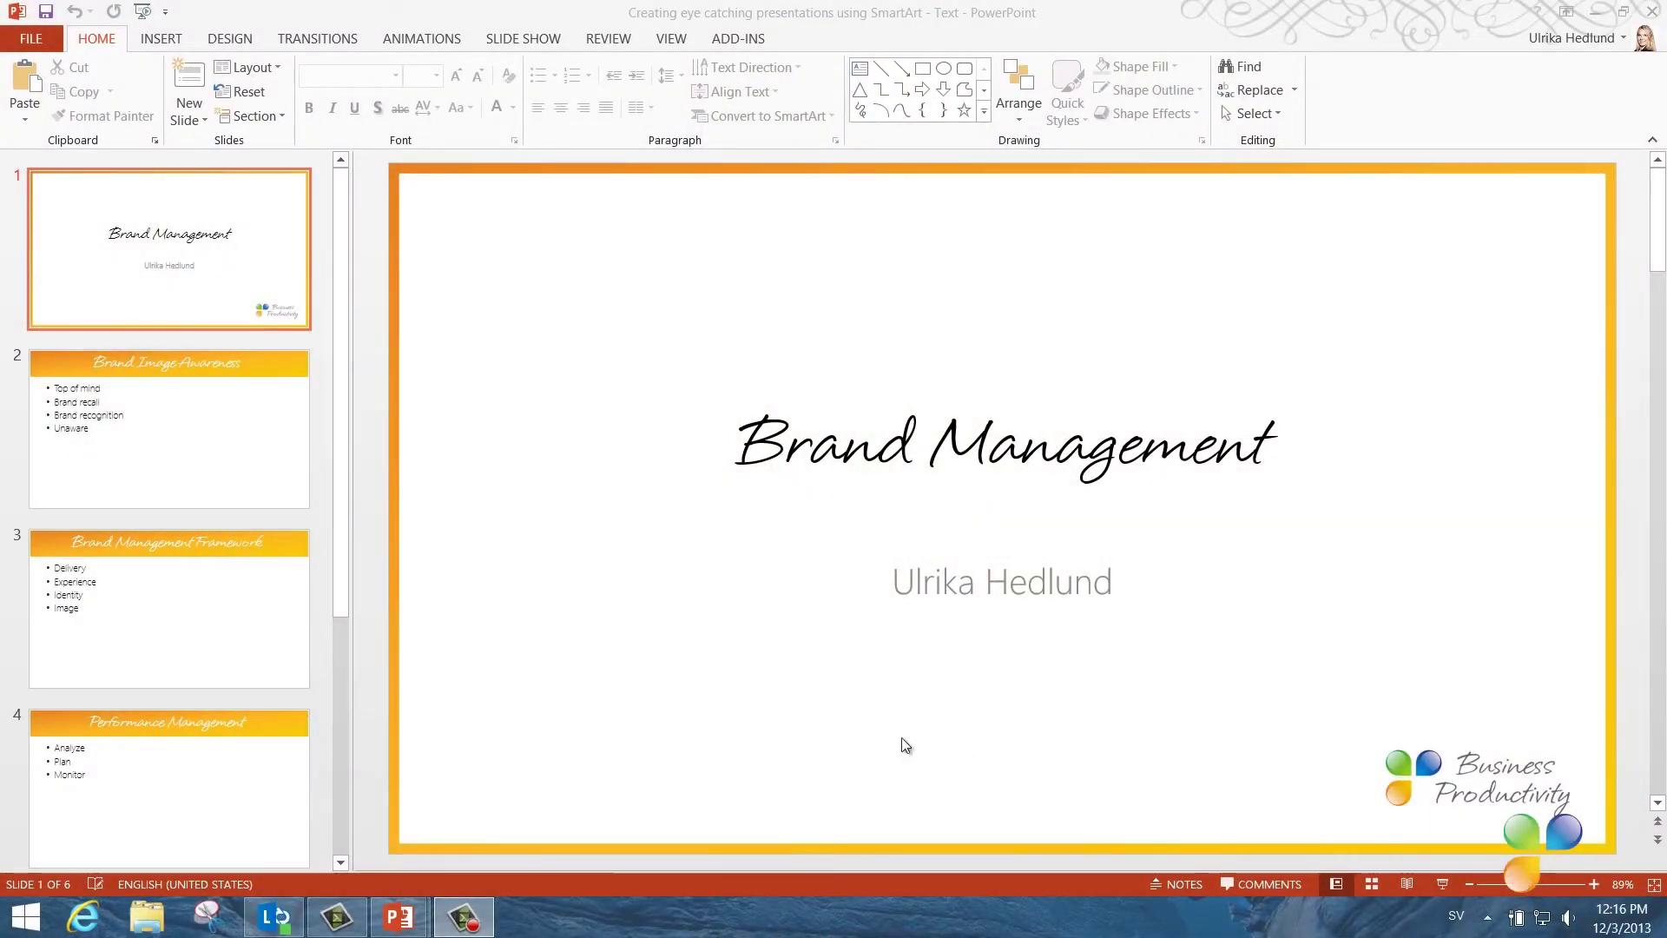
Step through the plain bullet slides, starting from Brand Image Awareness
left_click(184, 455)
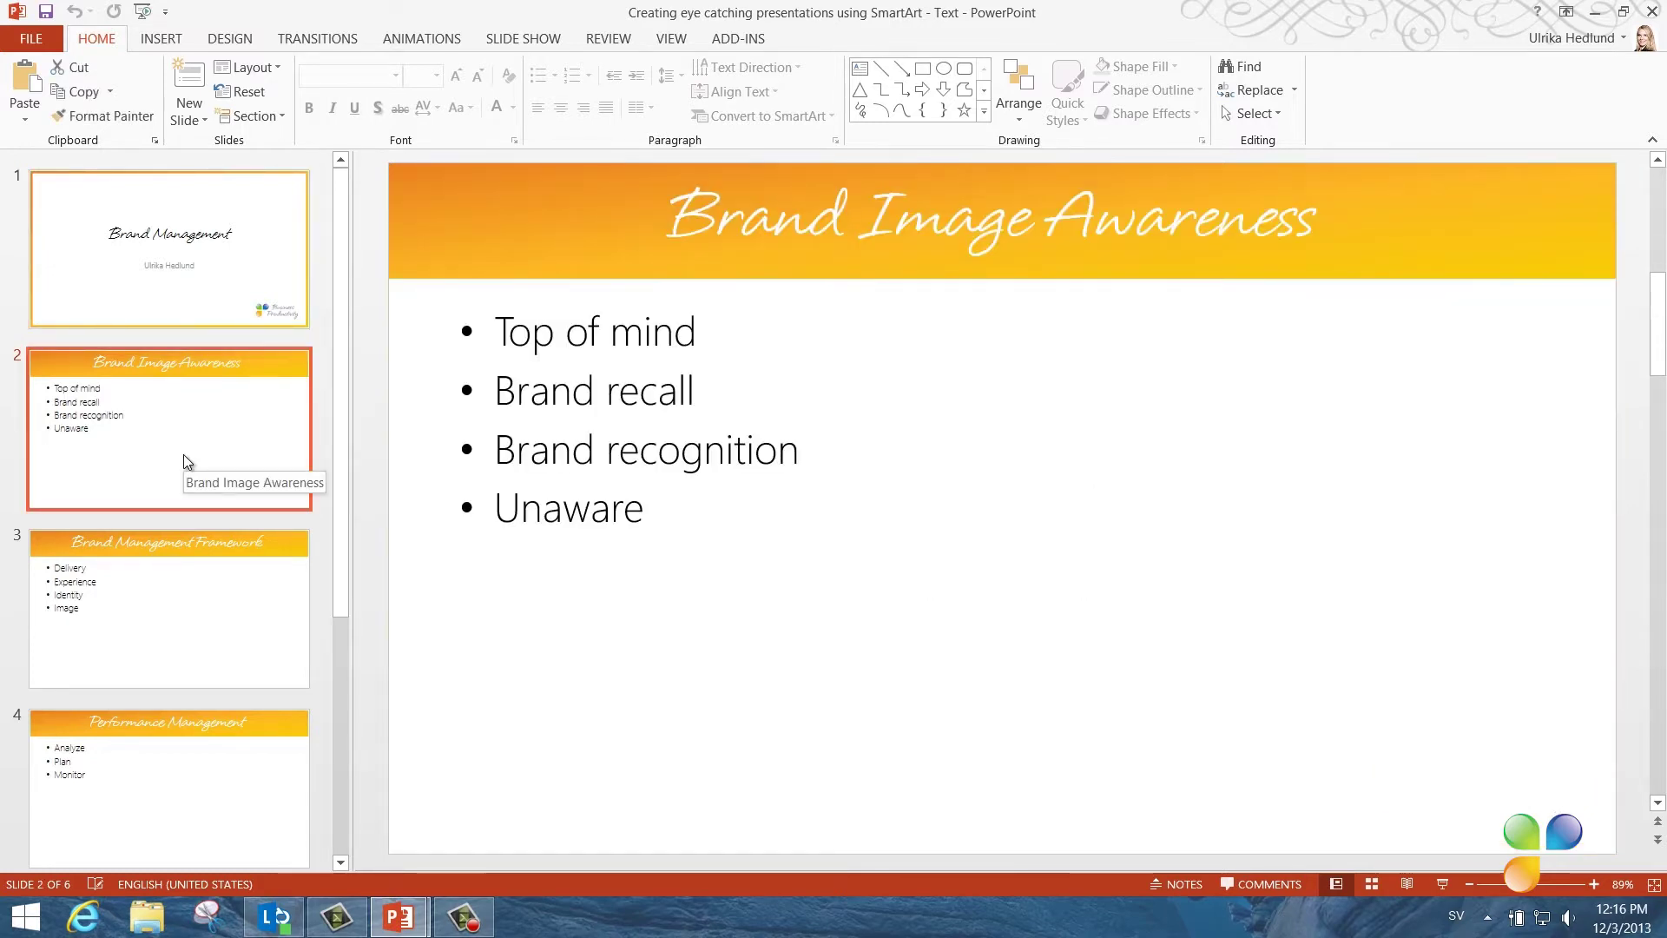
key("Down")
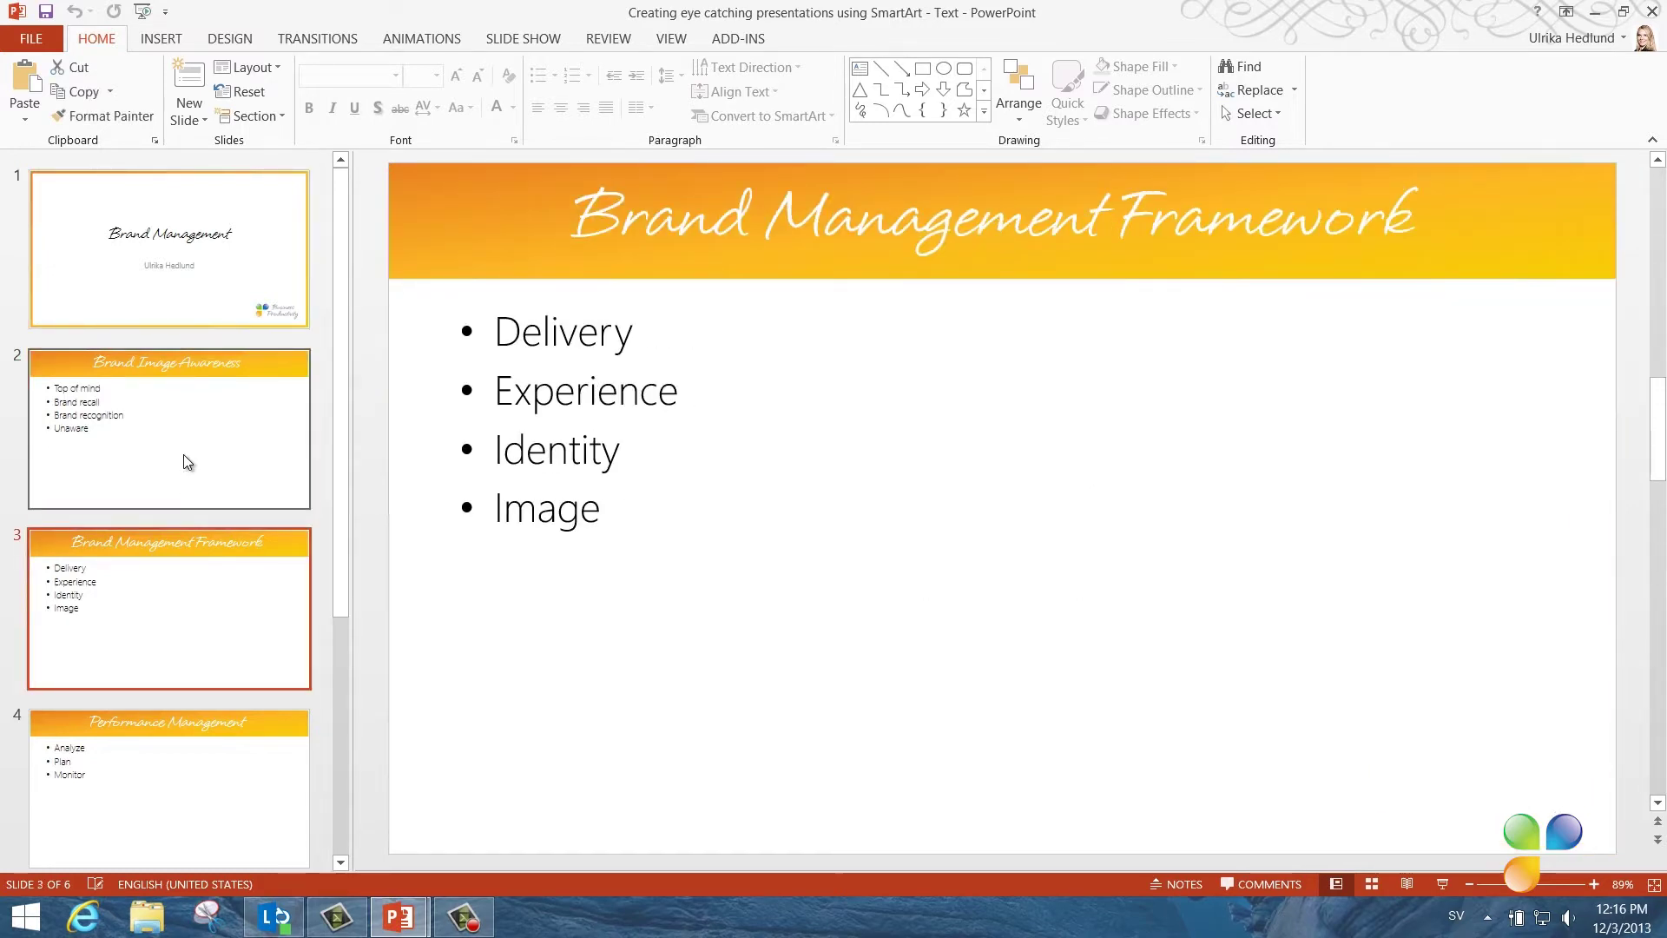
key("Down")
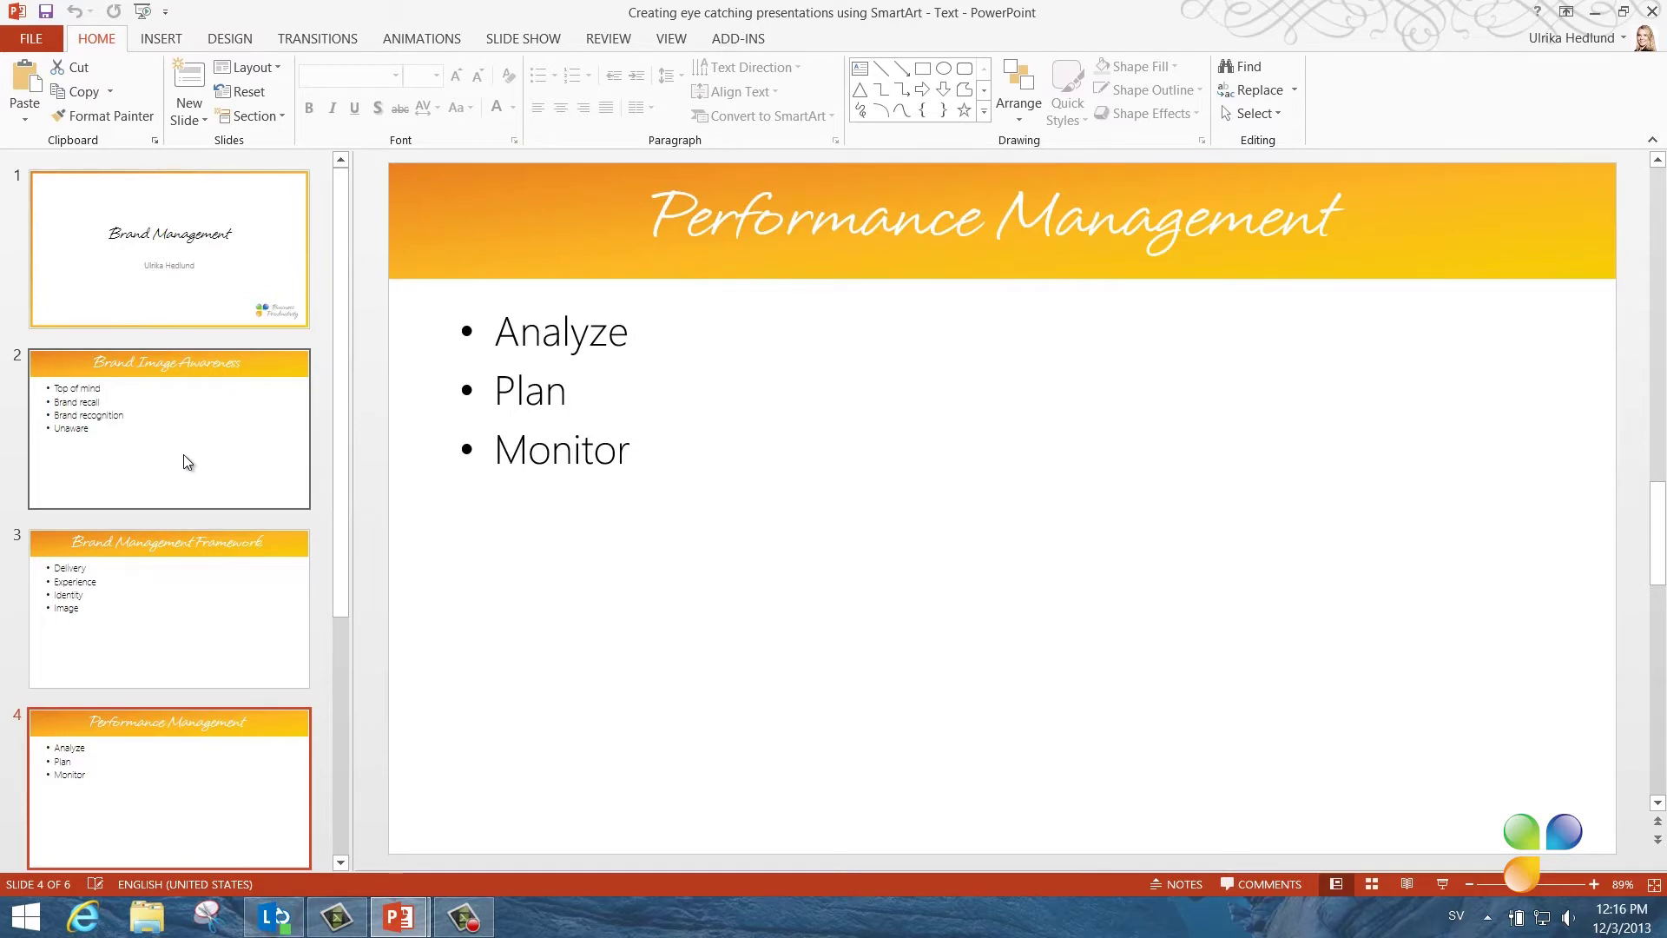
key("Down")
key("Down")
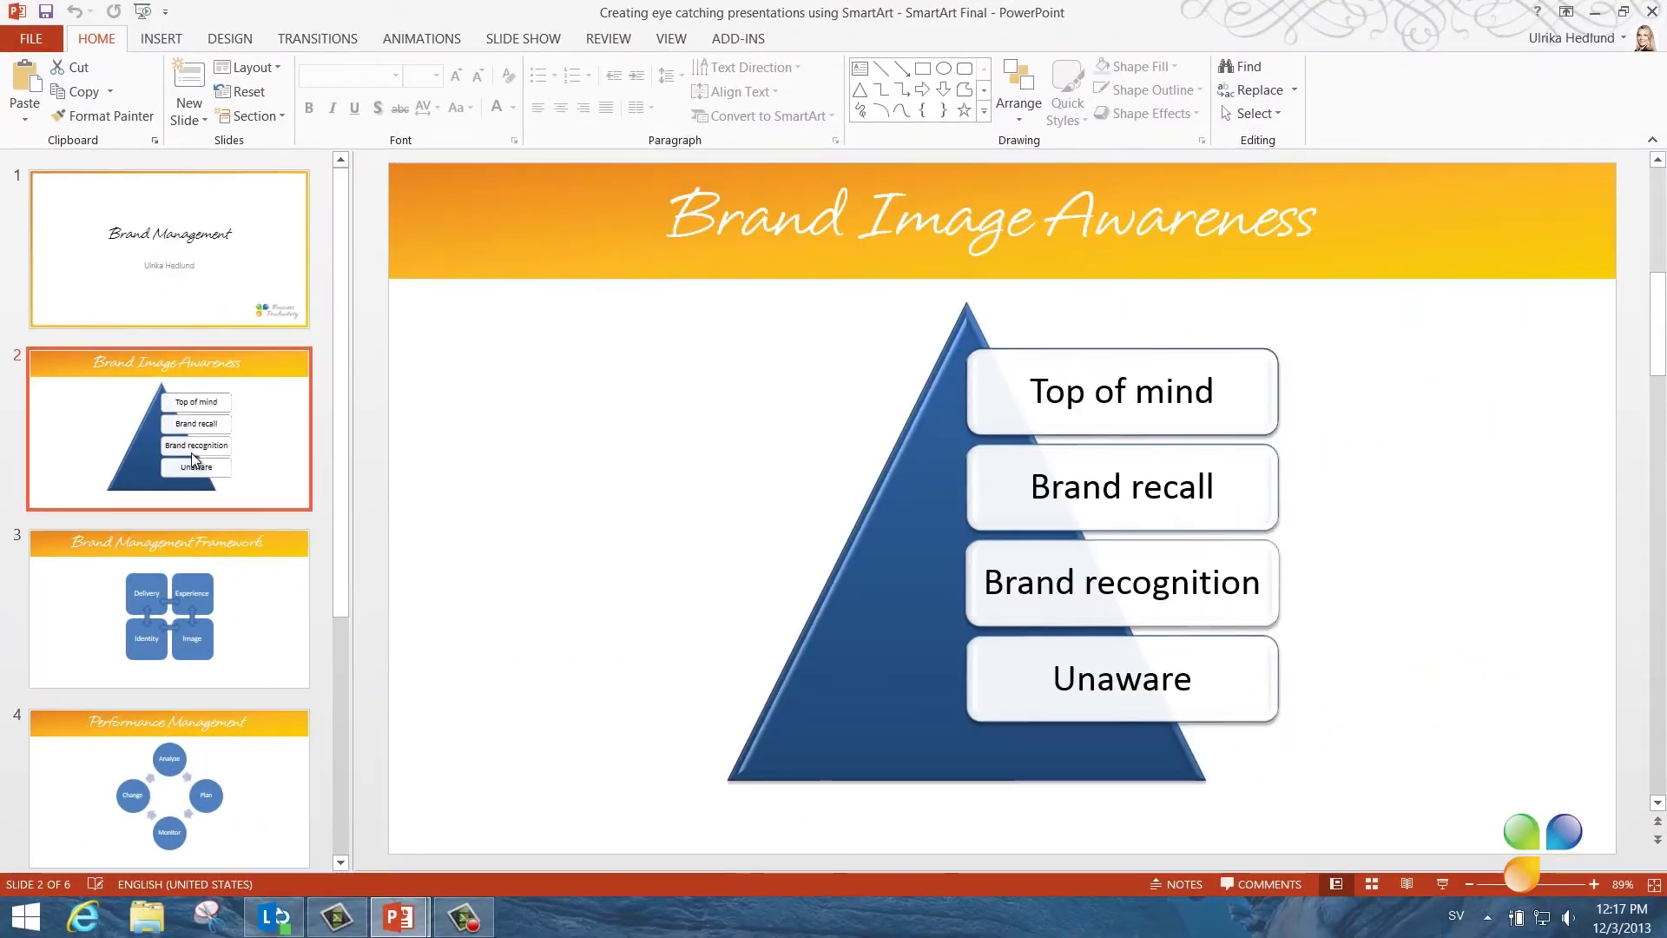
Review the finished SmartArt slides, from Brand Management Framework to Kind of brands
key("Down")
key("Down")
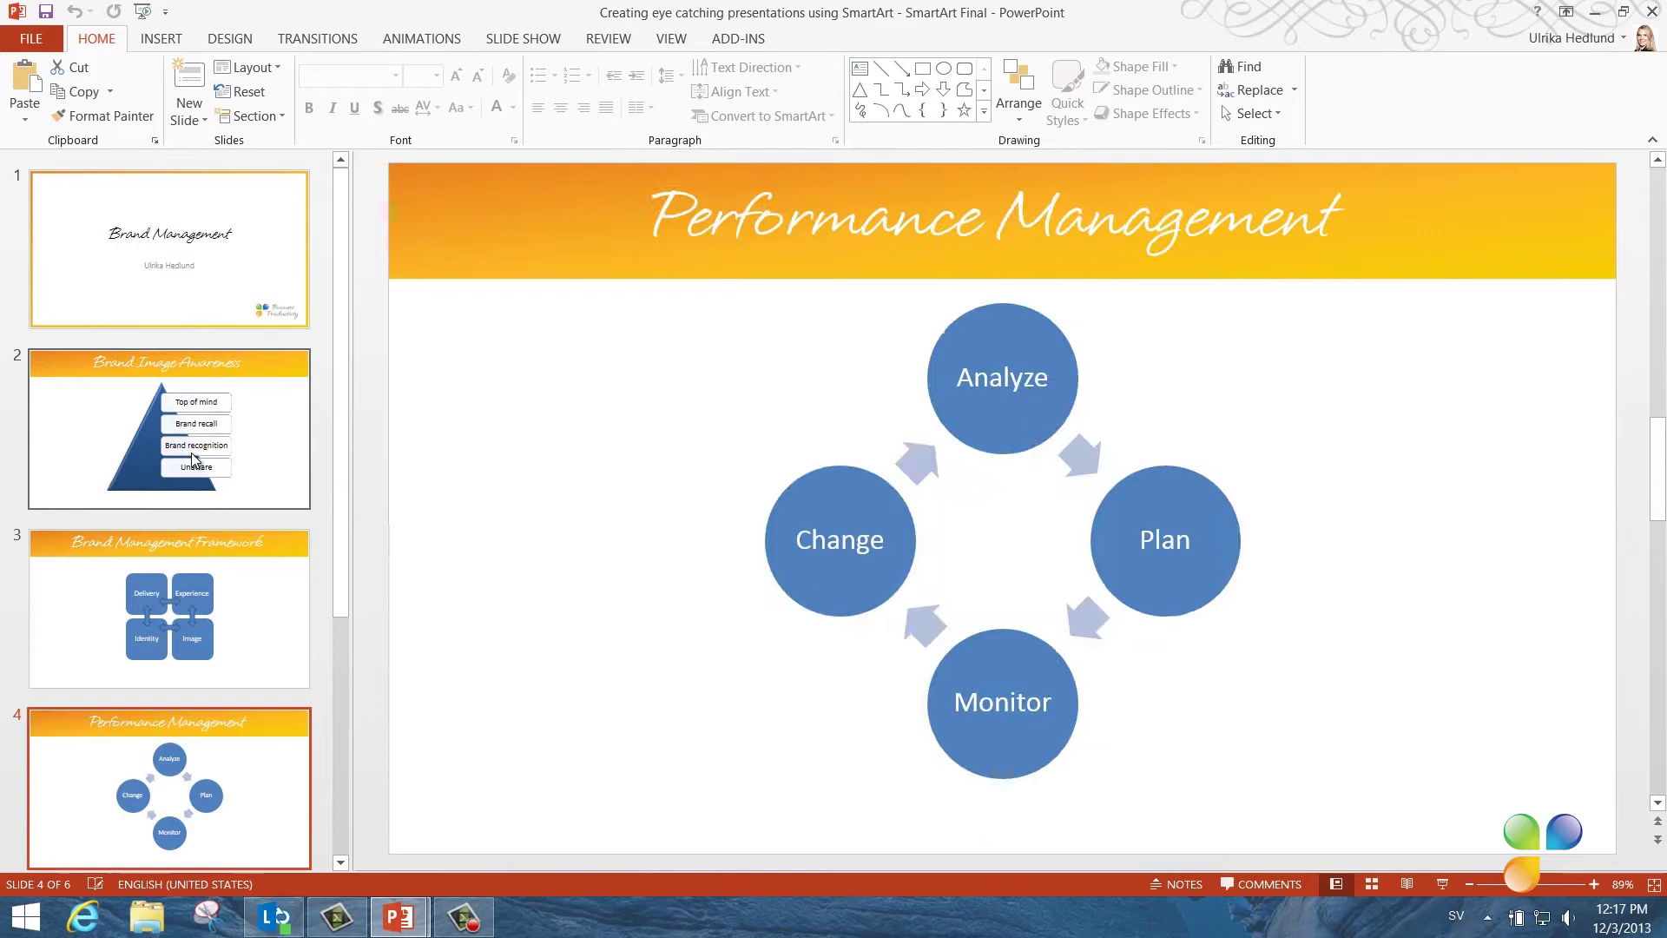
key("Down")
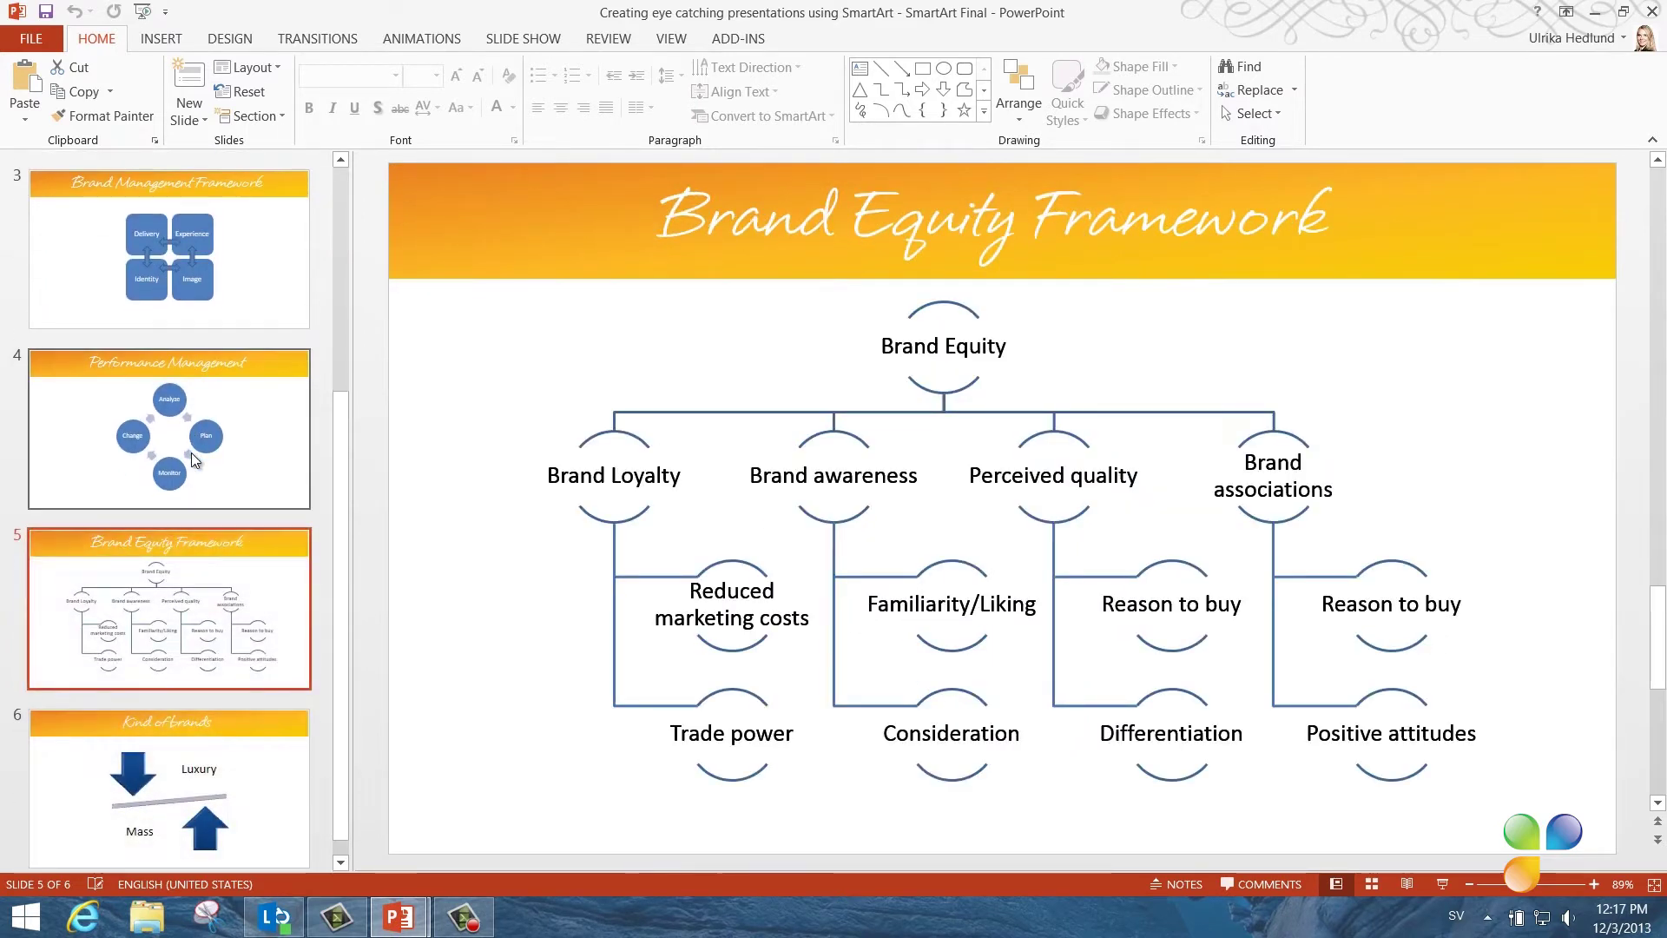
key("Down")
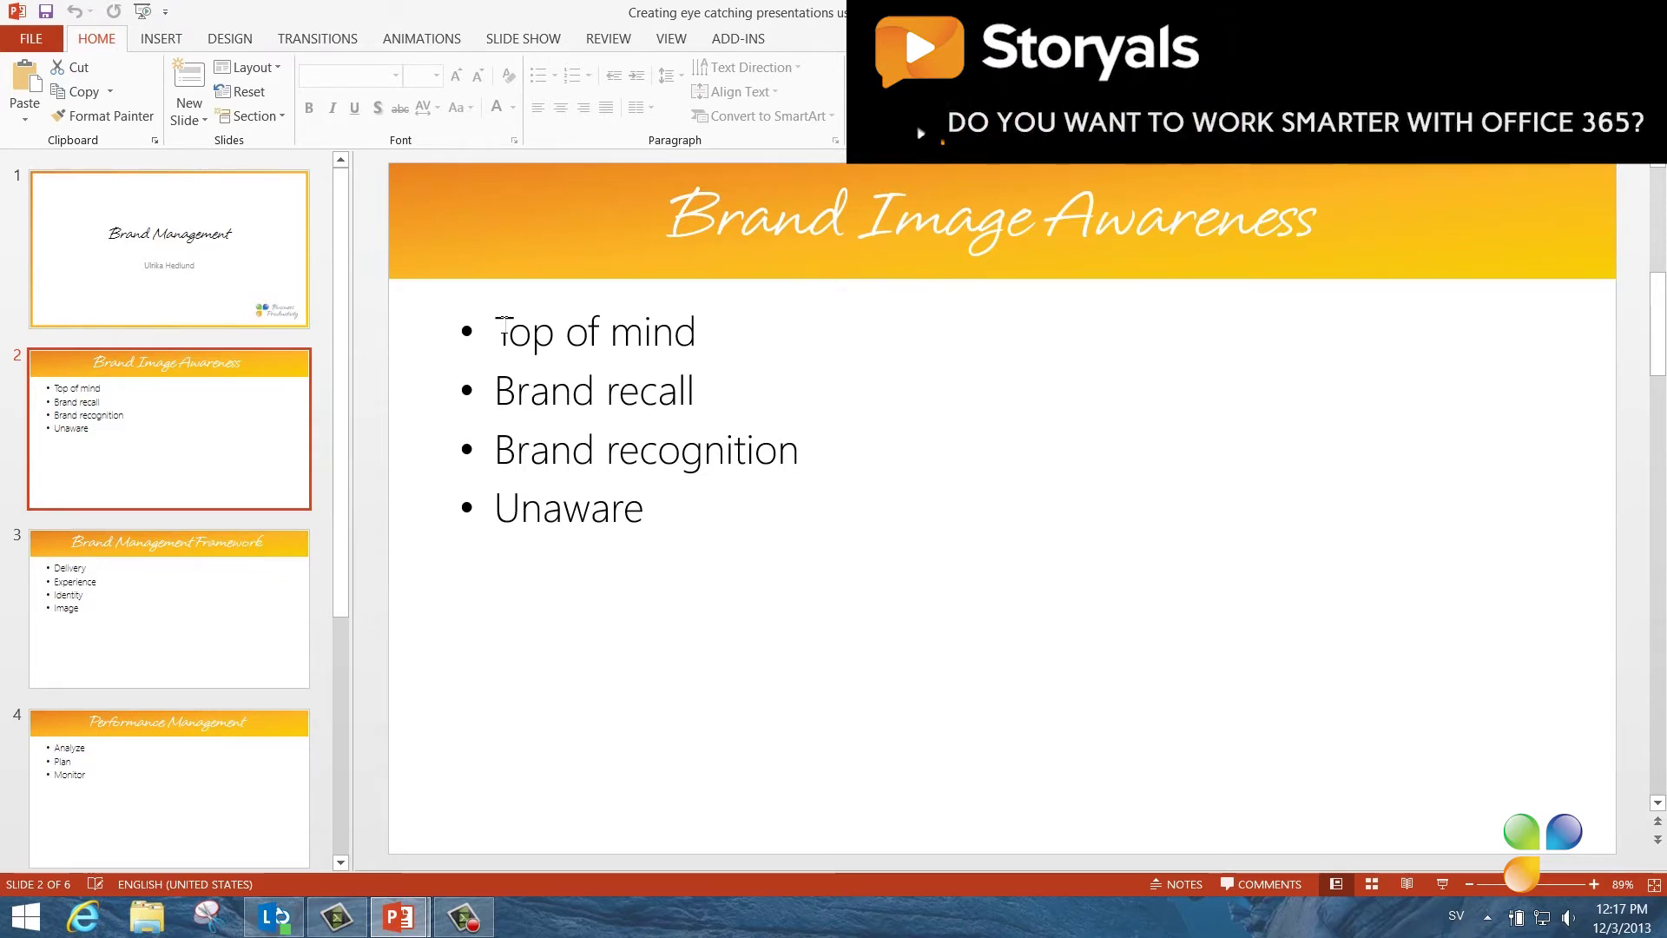
Convert the four Brand Image Awareness bullets into a Pyramid List SmartArt, Top of mind to Unaware
left_click_drag(503, 323, 669, 502)
right_click(642, 434)
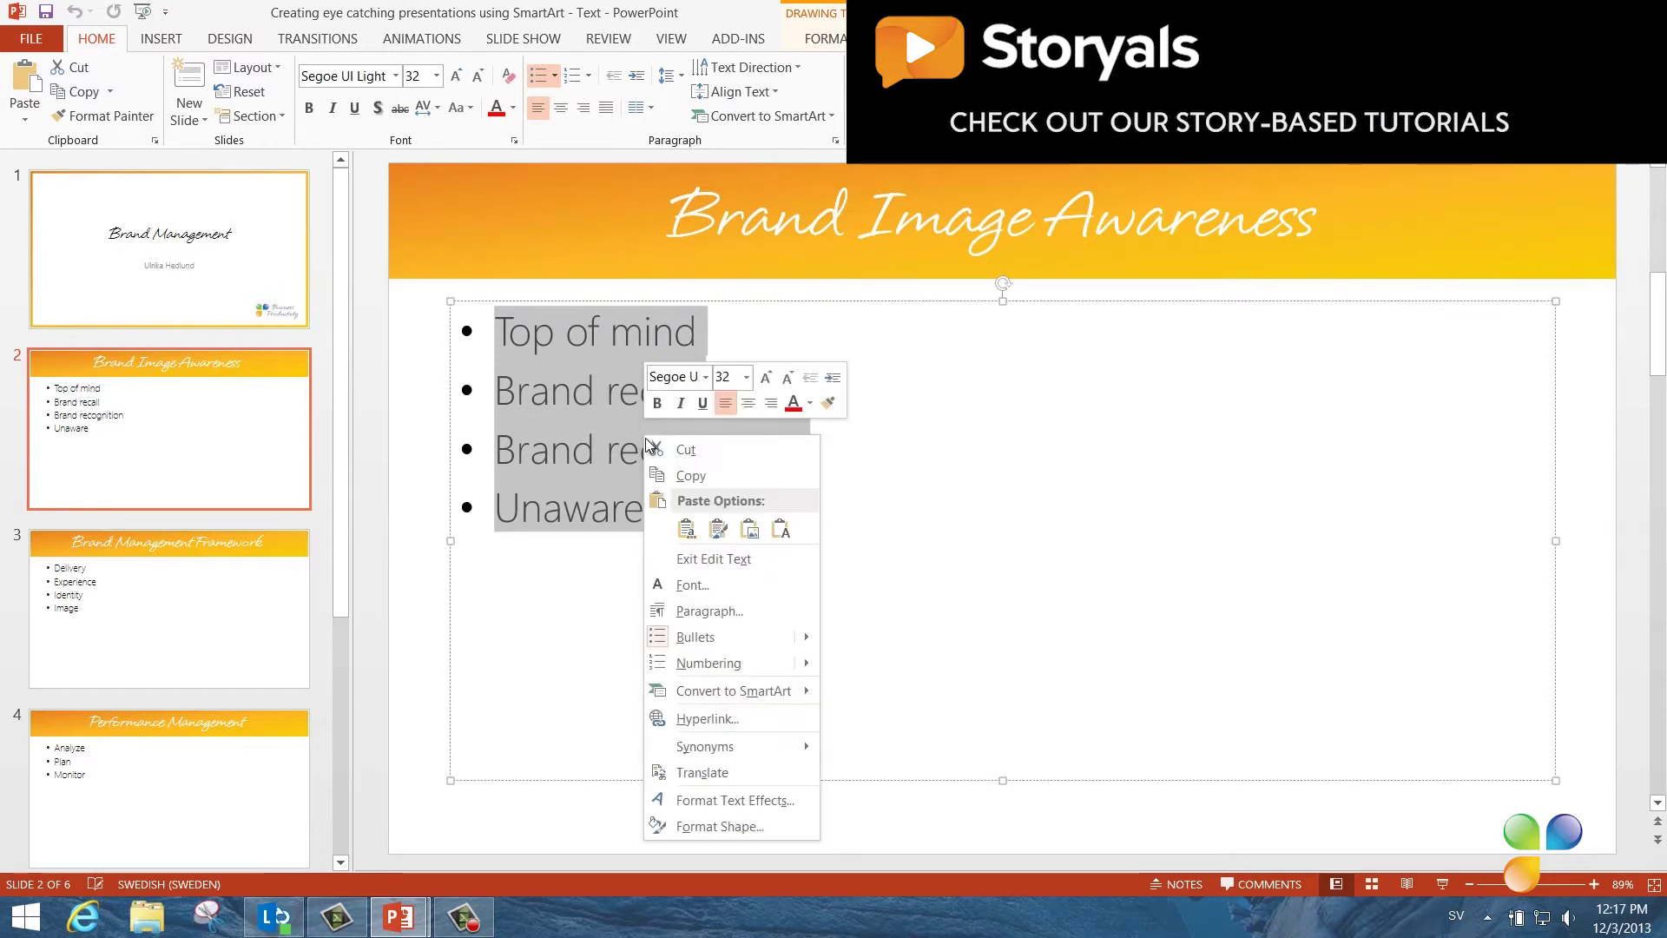
mouse_move(752, 690)
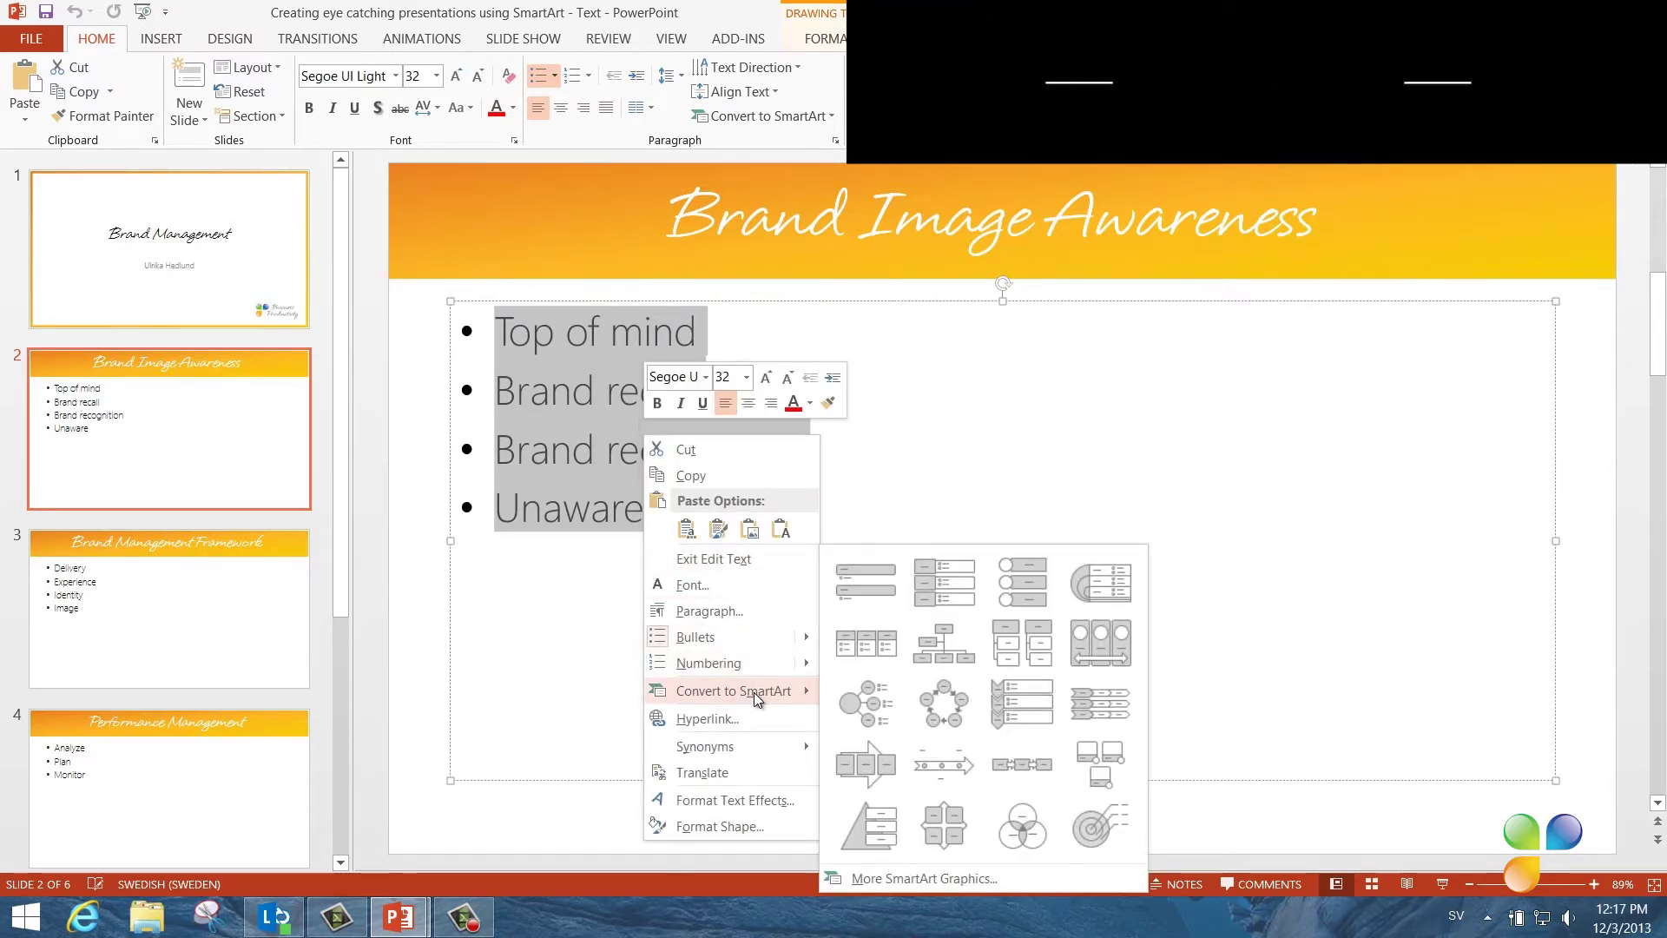
left_click(869, 829)
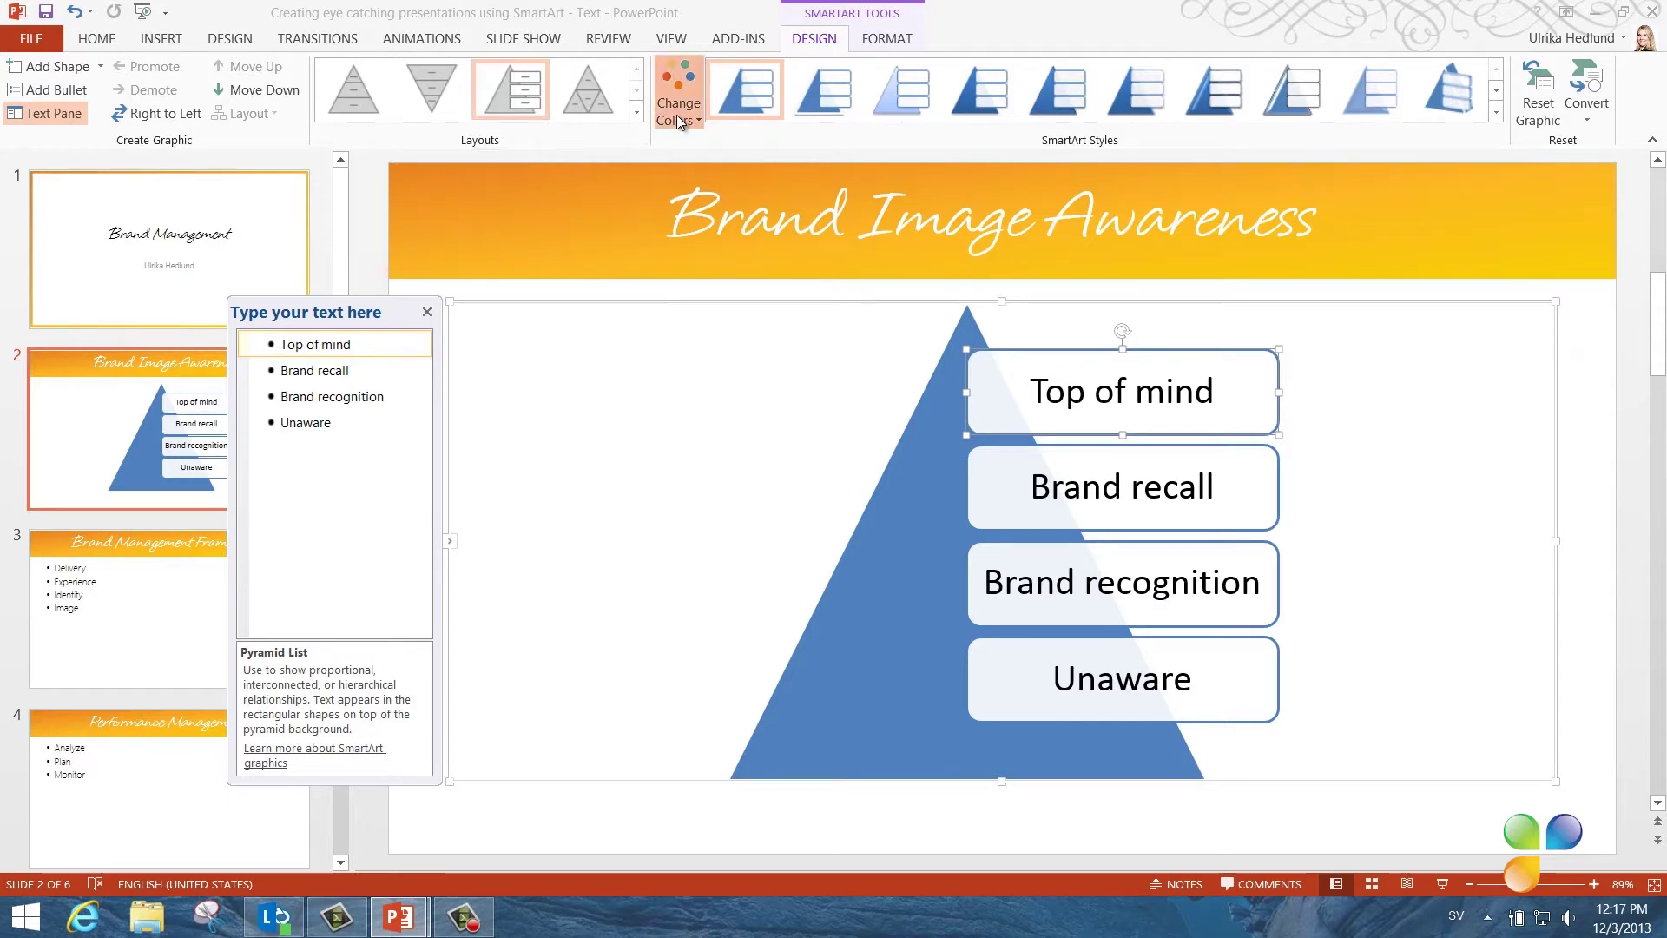
Apply a darker Accent 1 blue colour scheme and a 3-D SmartArt style to the pyramid
left_click(675, 115)
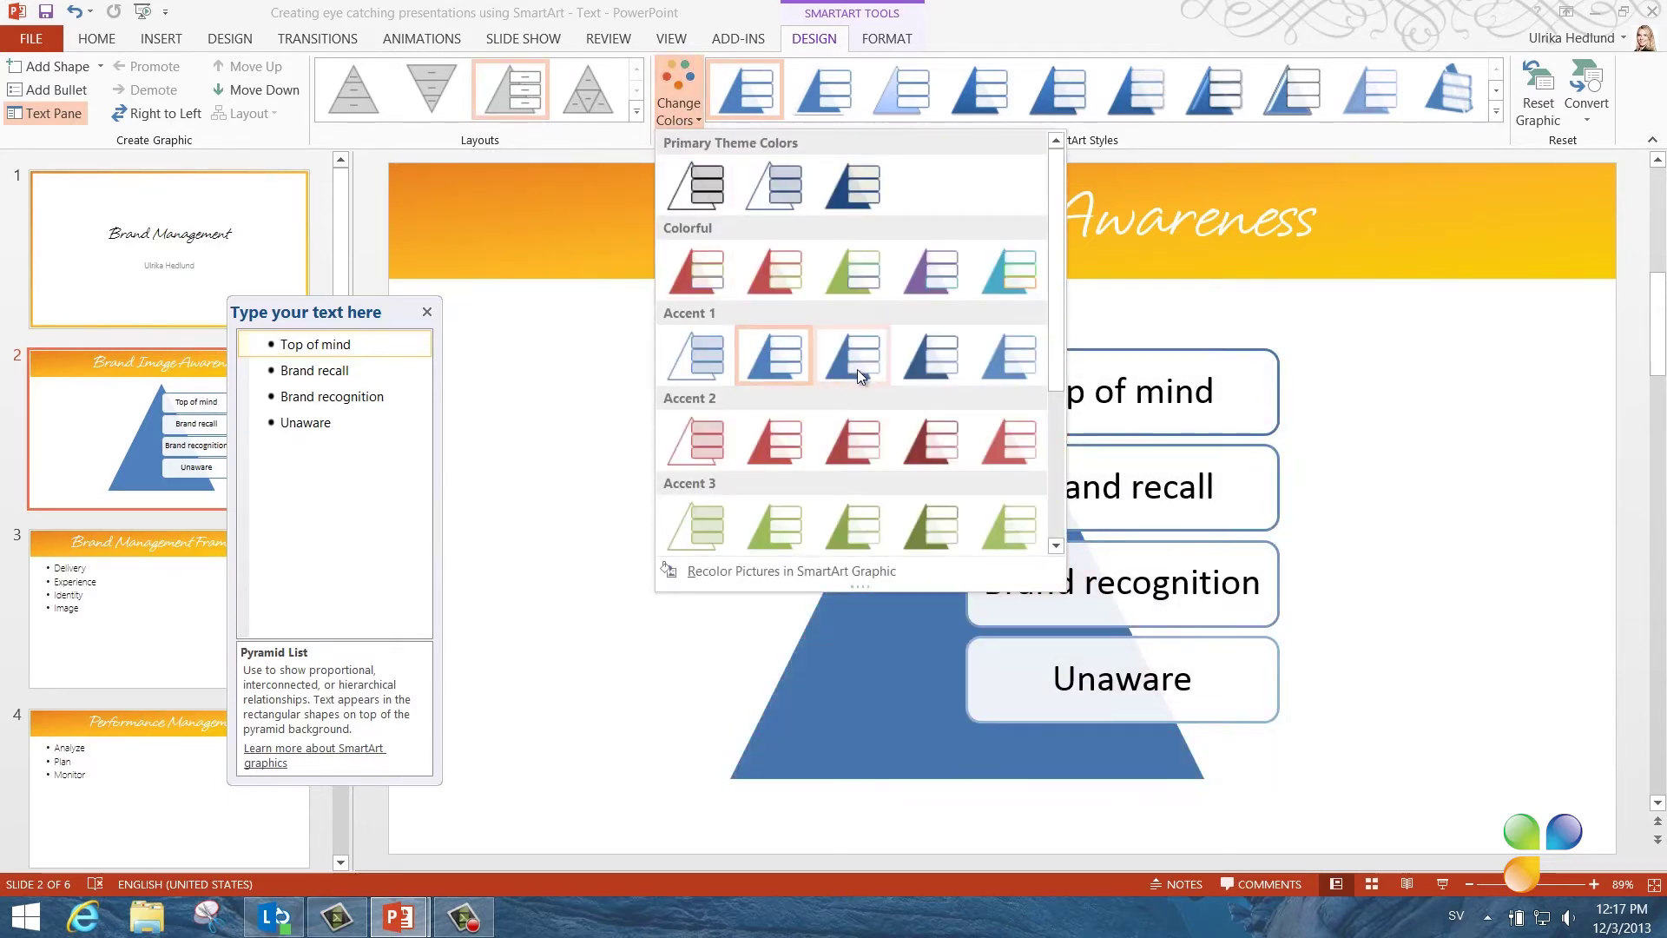
left_click(913, 370)
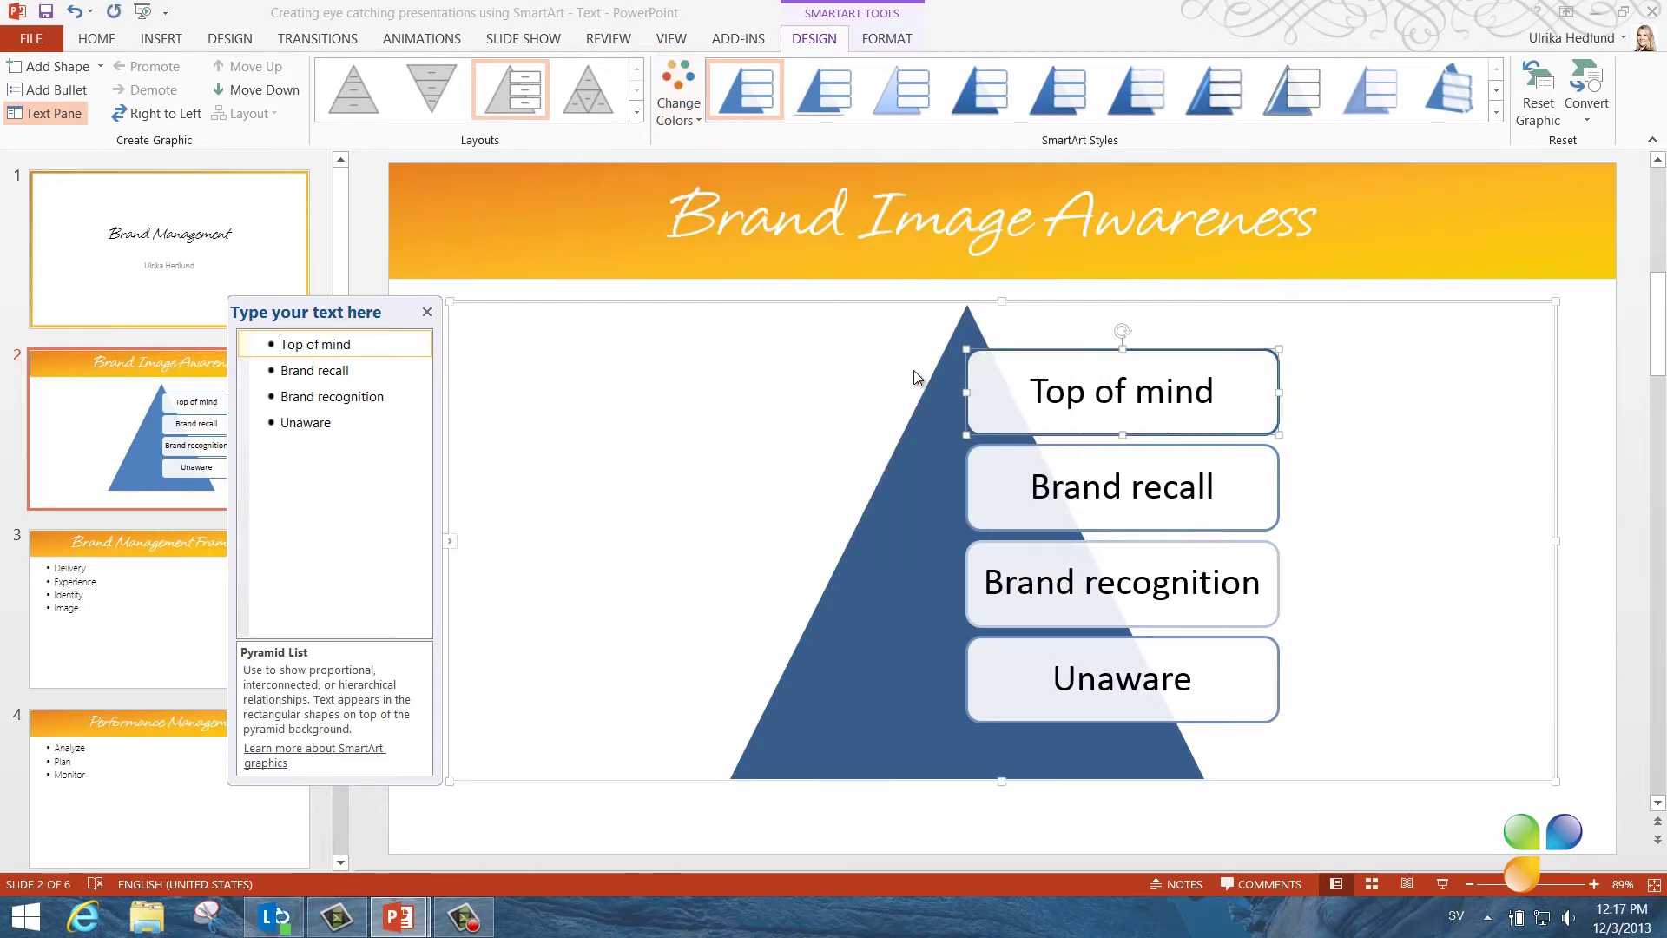
left_click(1496, 116)
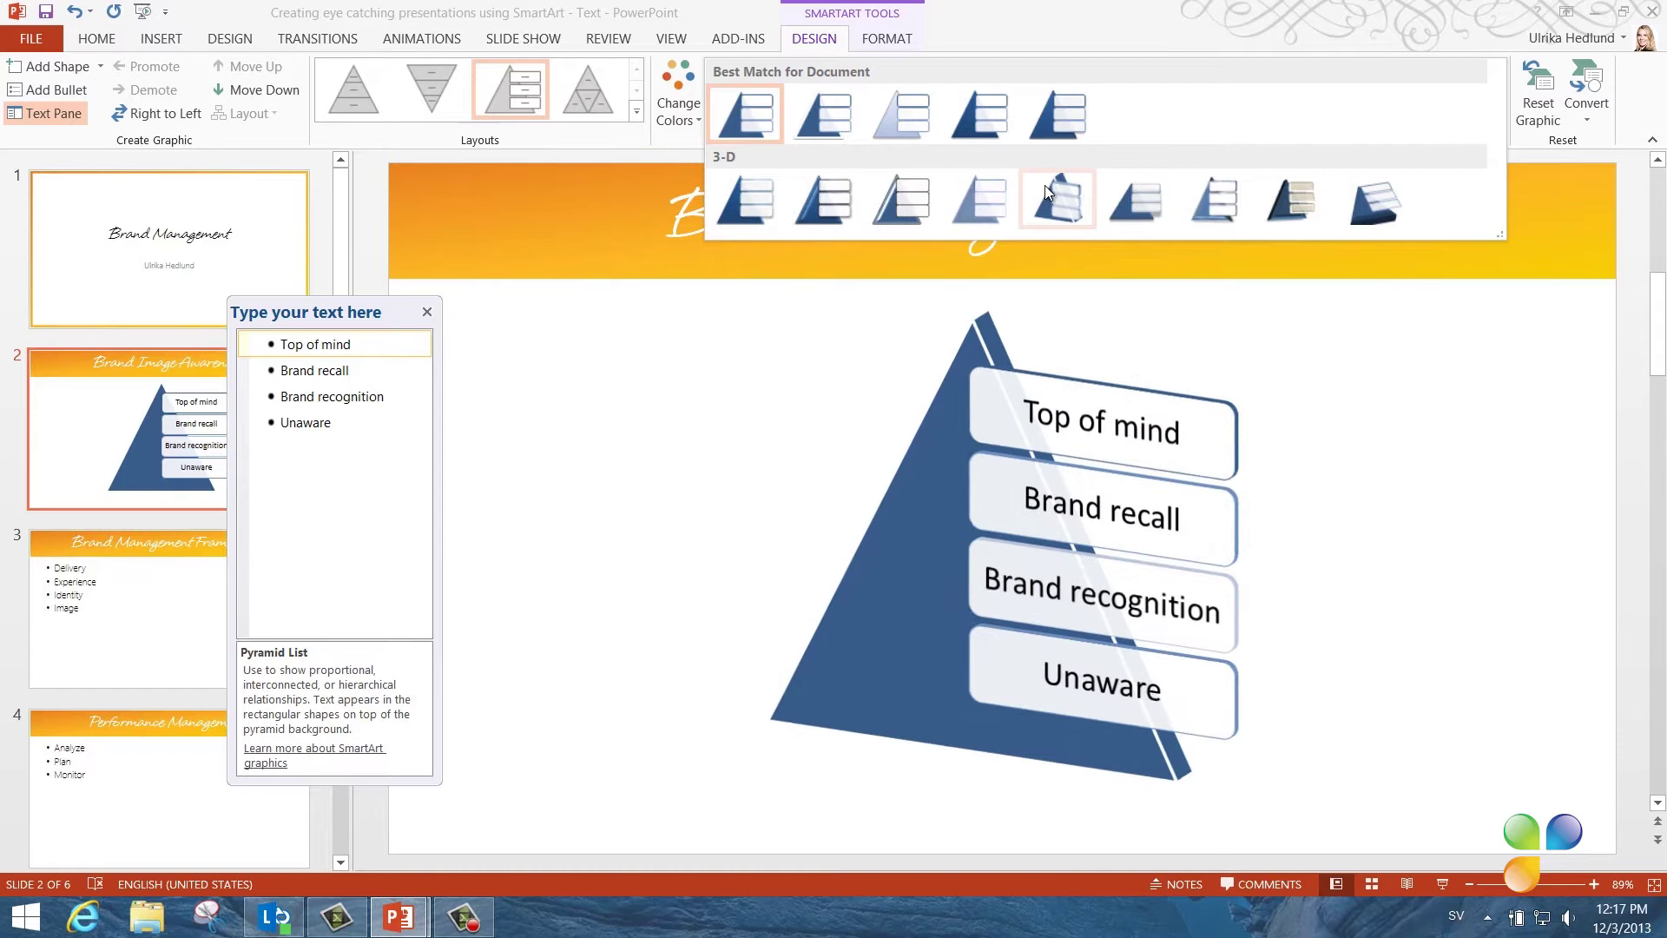
left_click(921, 211)
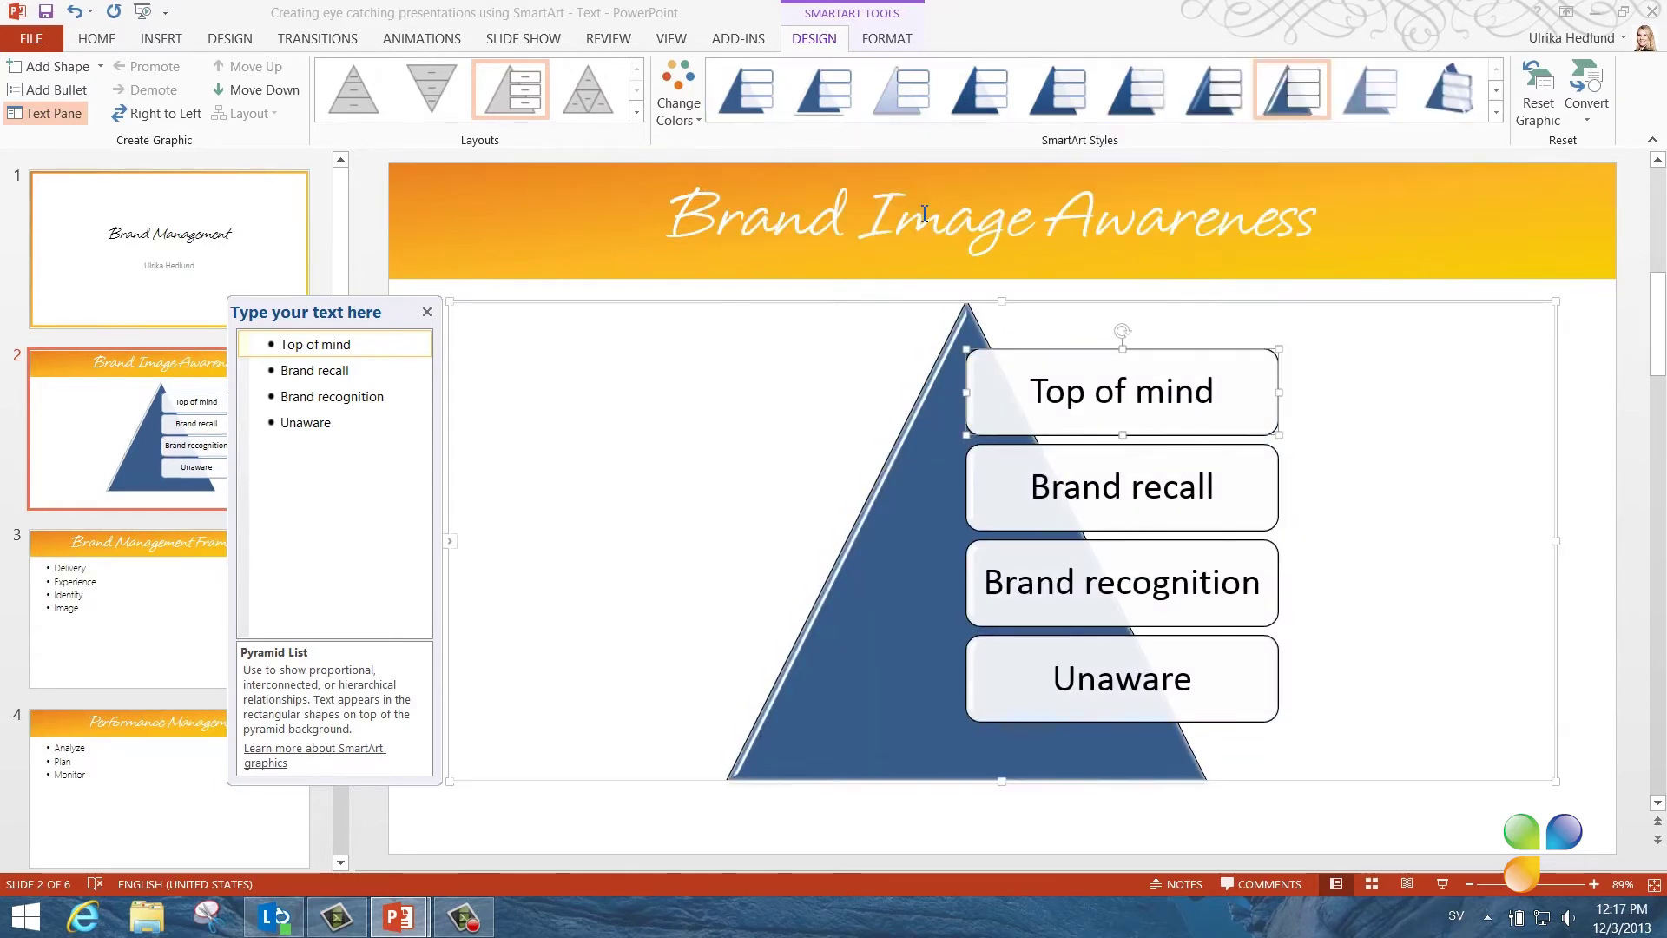
left_click(1584, 487)
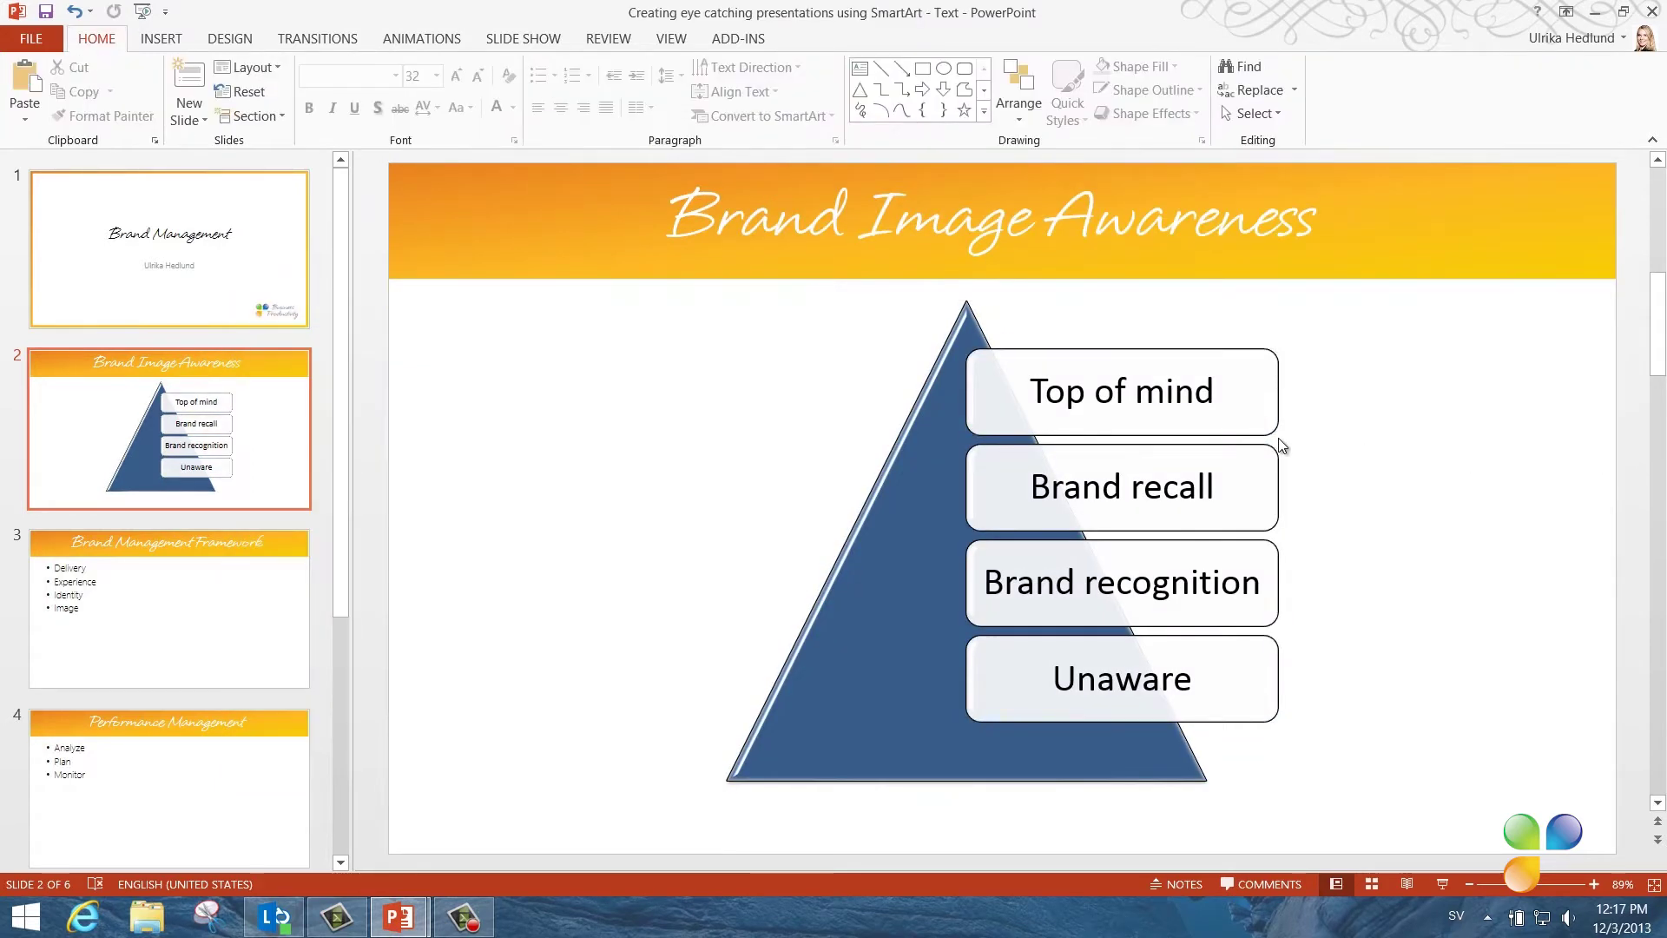
Convert the slide 3 bullets Delivery, Experience, Identity and Image into a Basic Matrix SmartArt
left_click(200, 608)
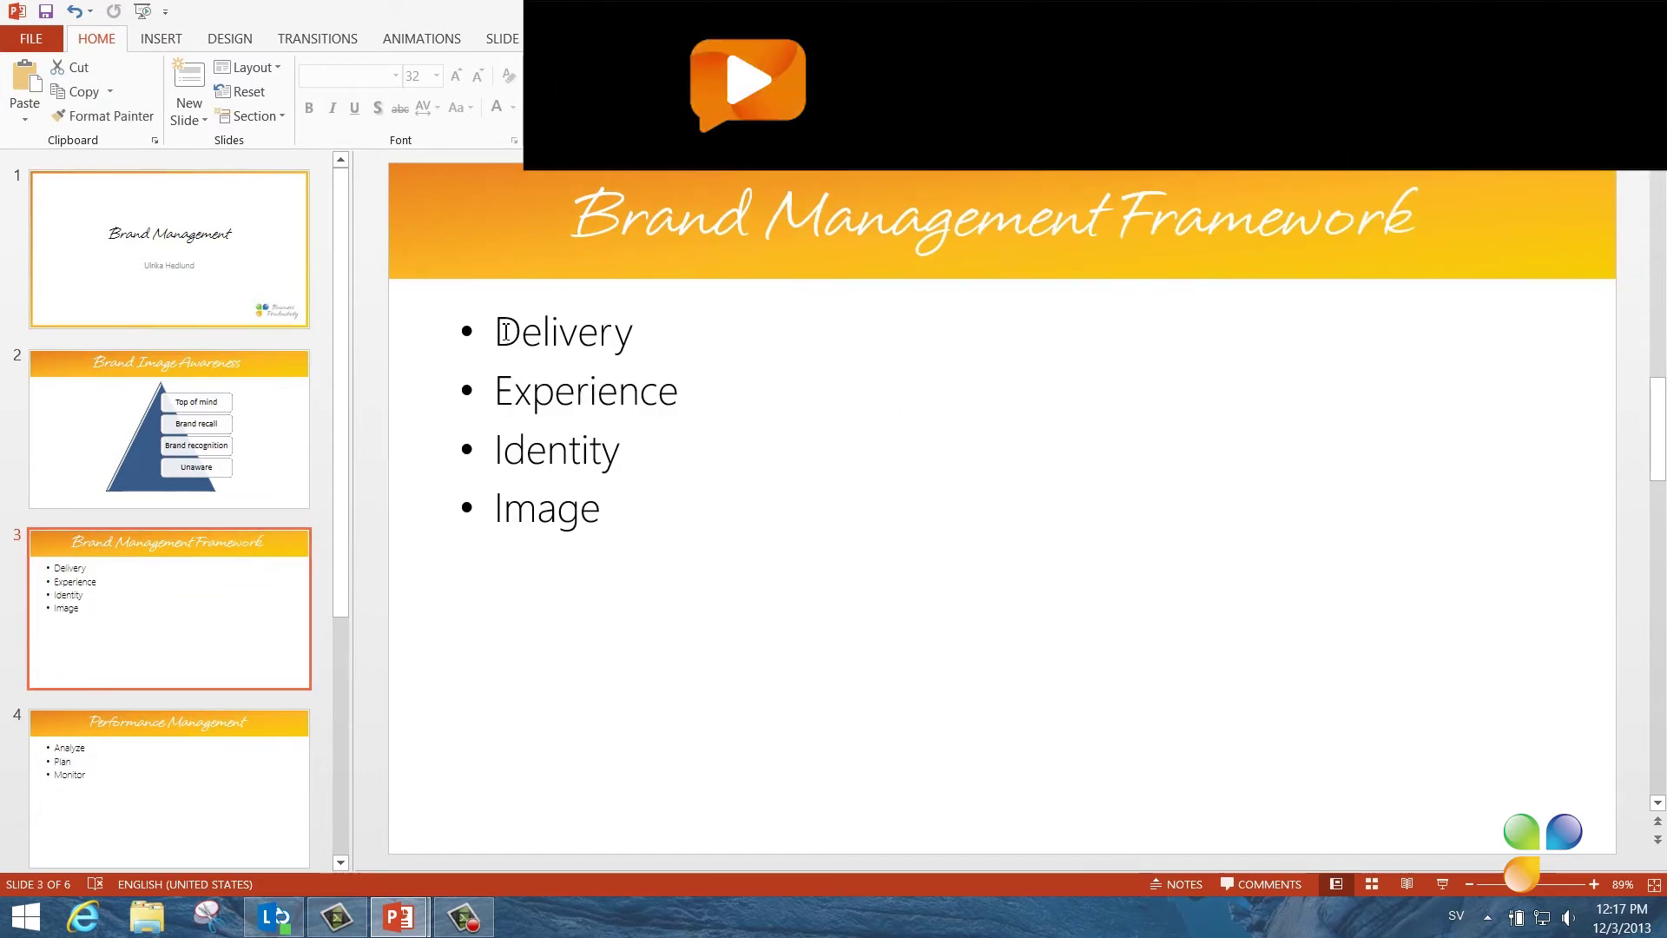
left_click_drag(506, 332, 610, 501)
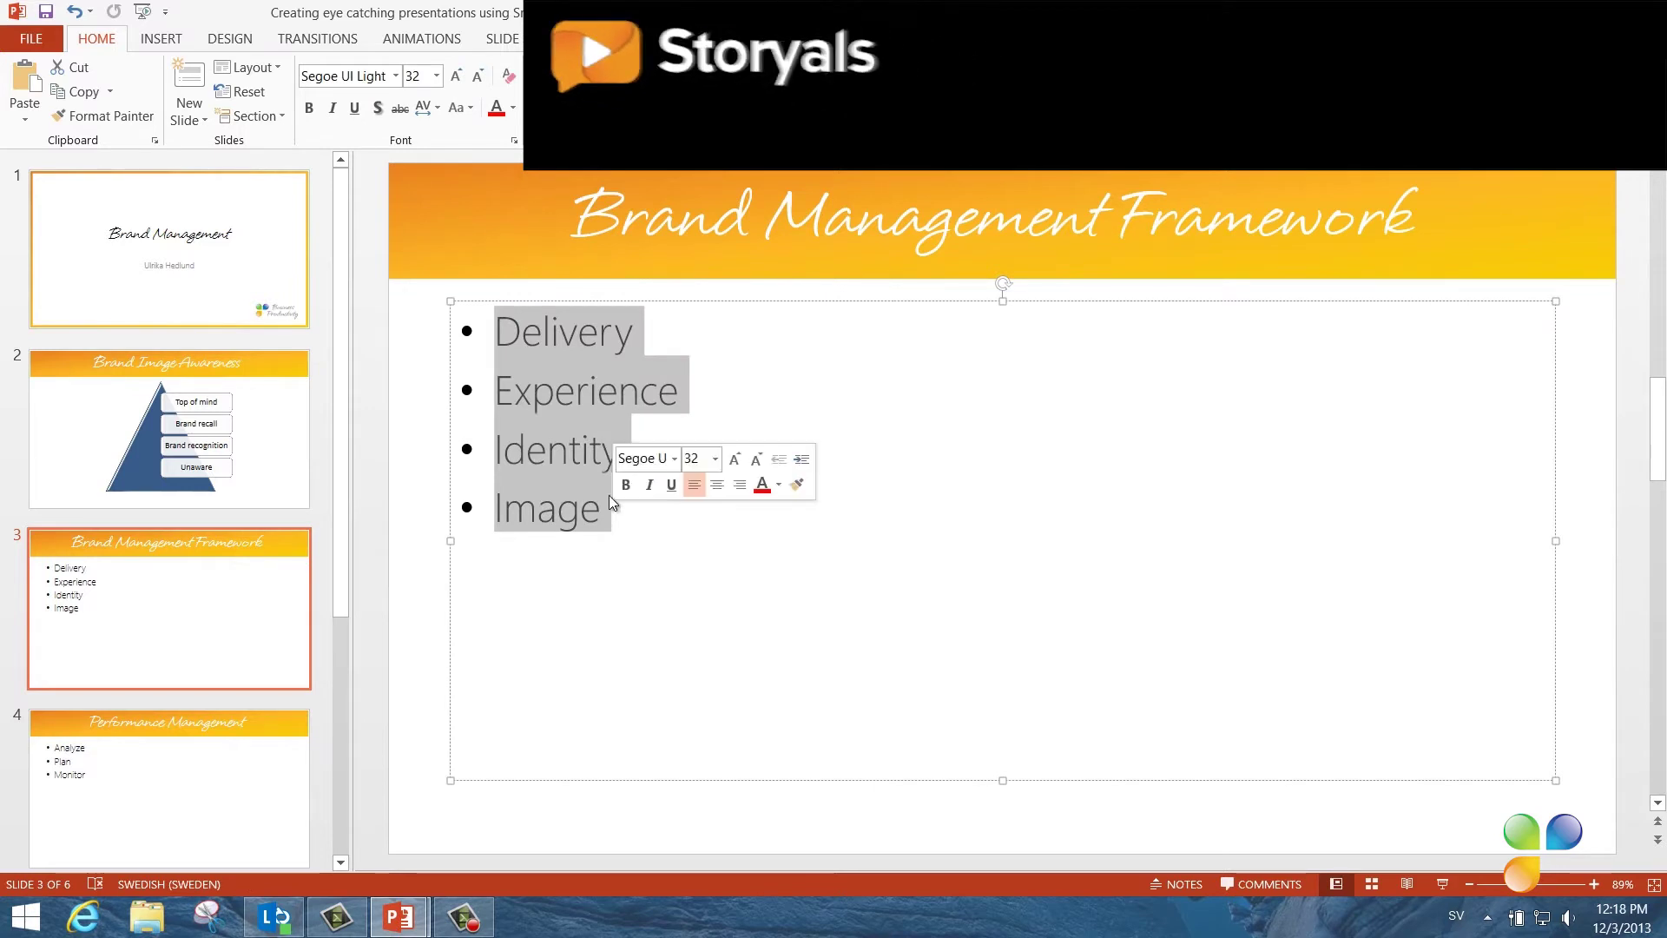
right_click(594, 418)
mouse_move(718, 674)
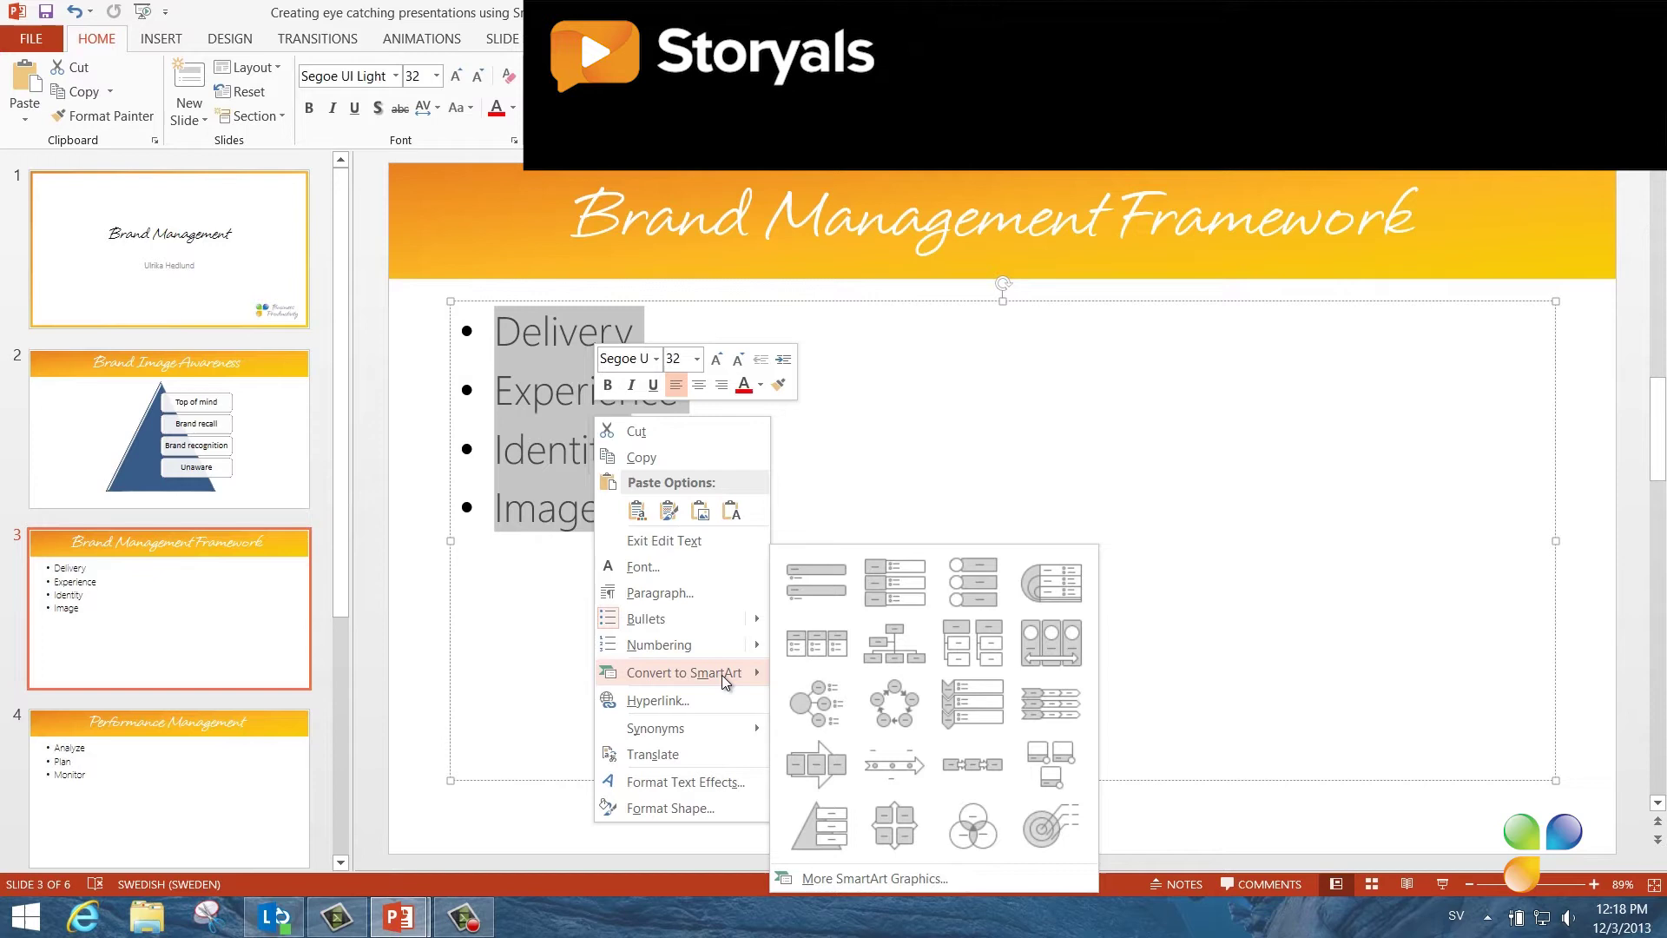
left_click(899, 834)
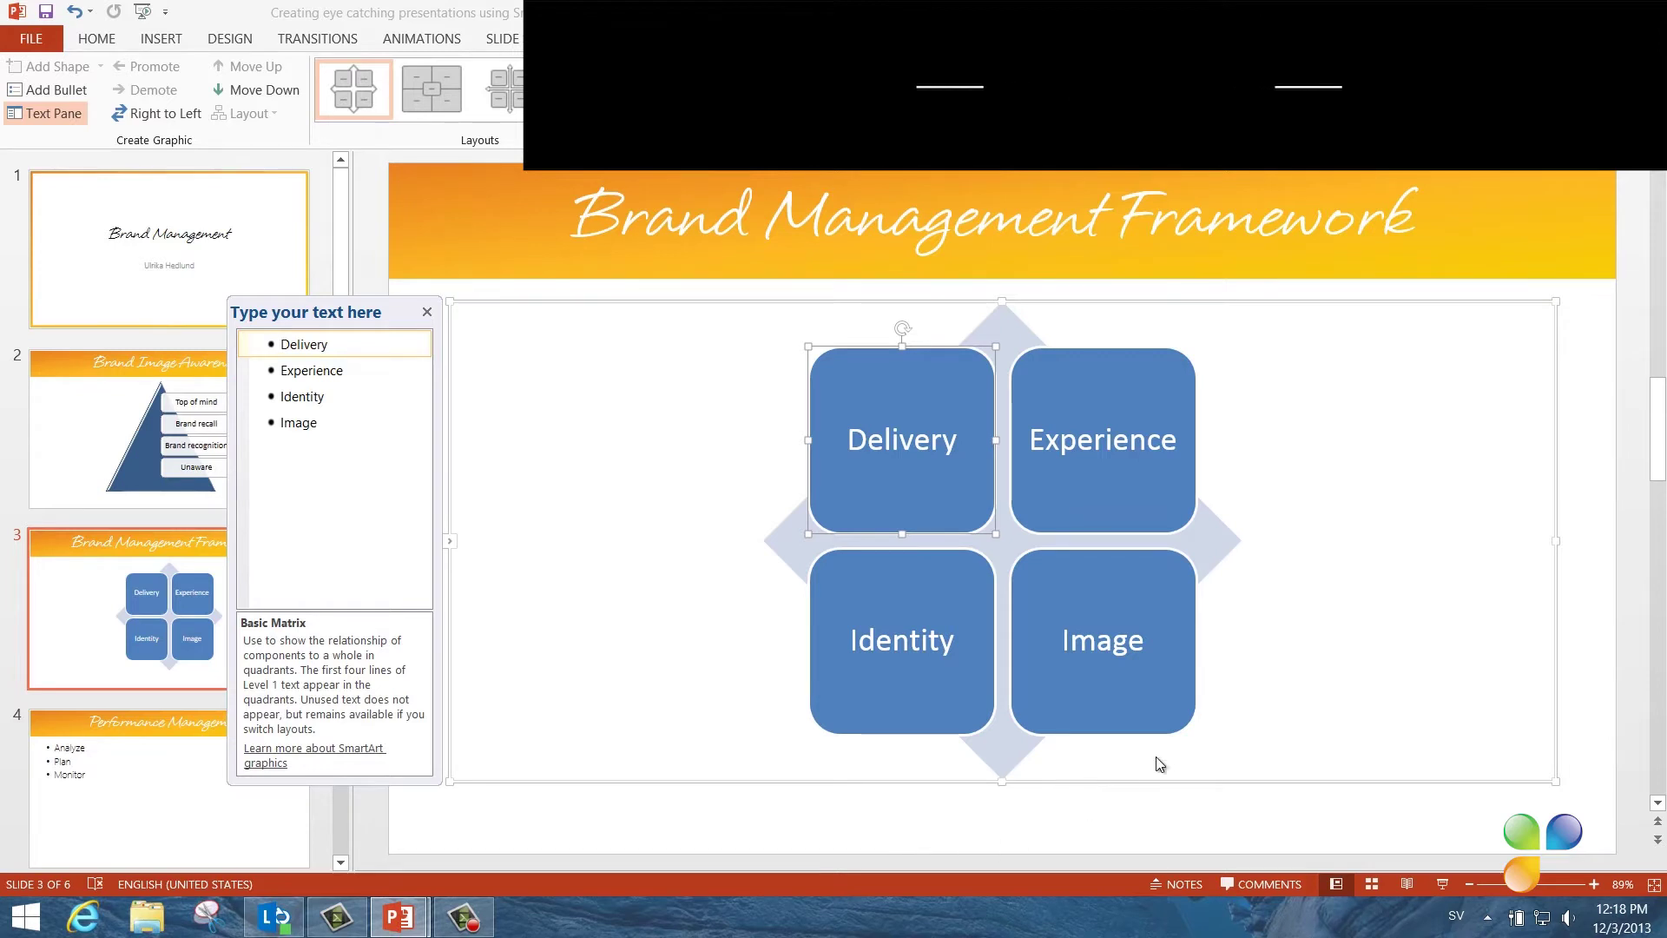
left_click(1212, 550)
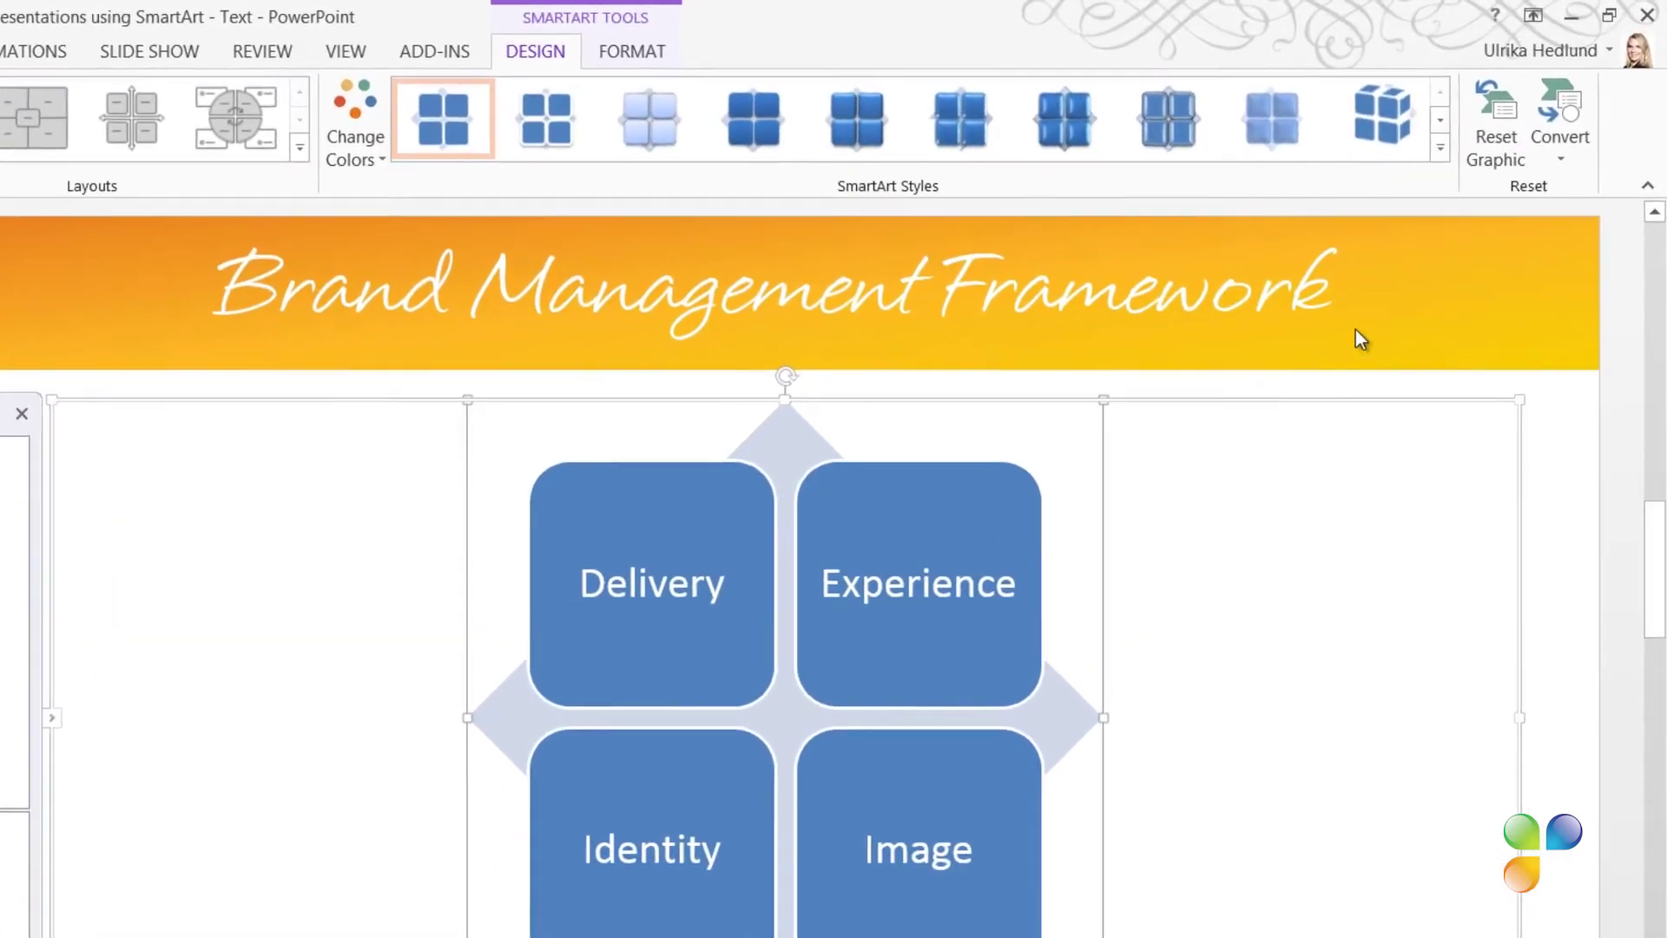
Convert the matrix SmartArt into ordinary shapes
left_click(1563, 160)
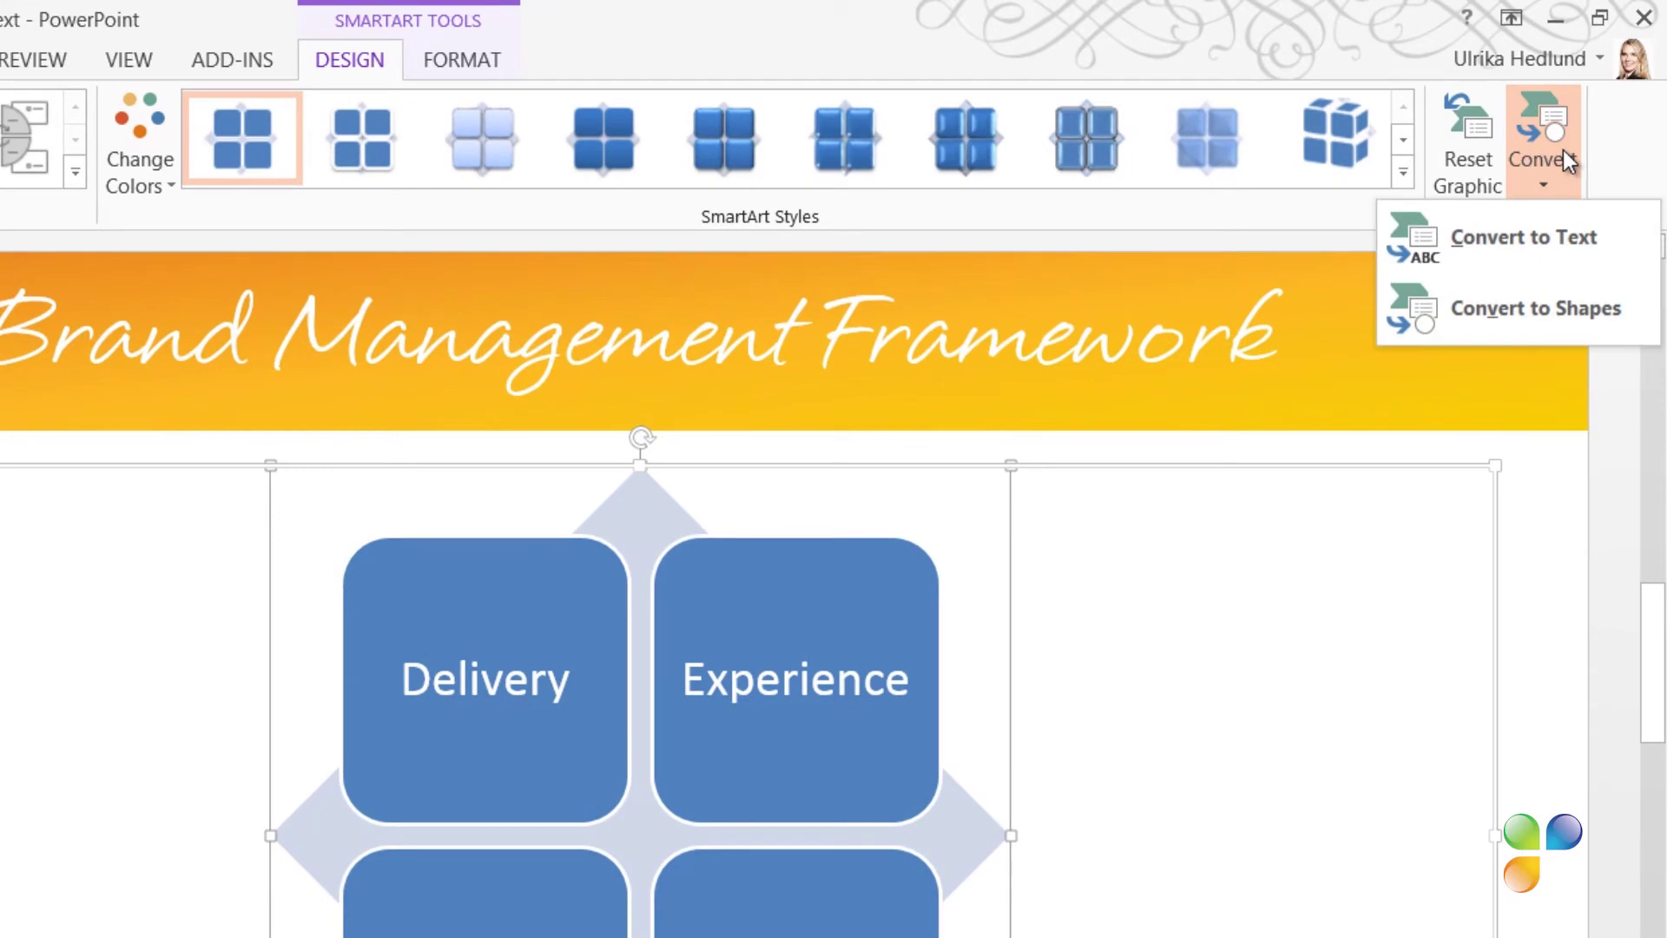
left_click(1553, 308)
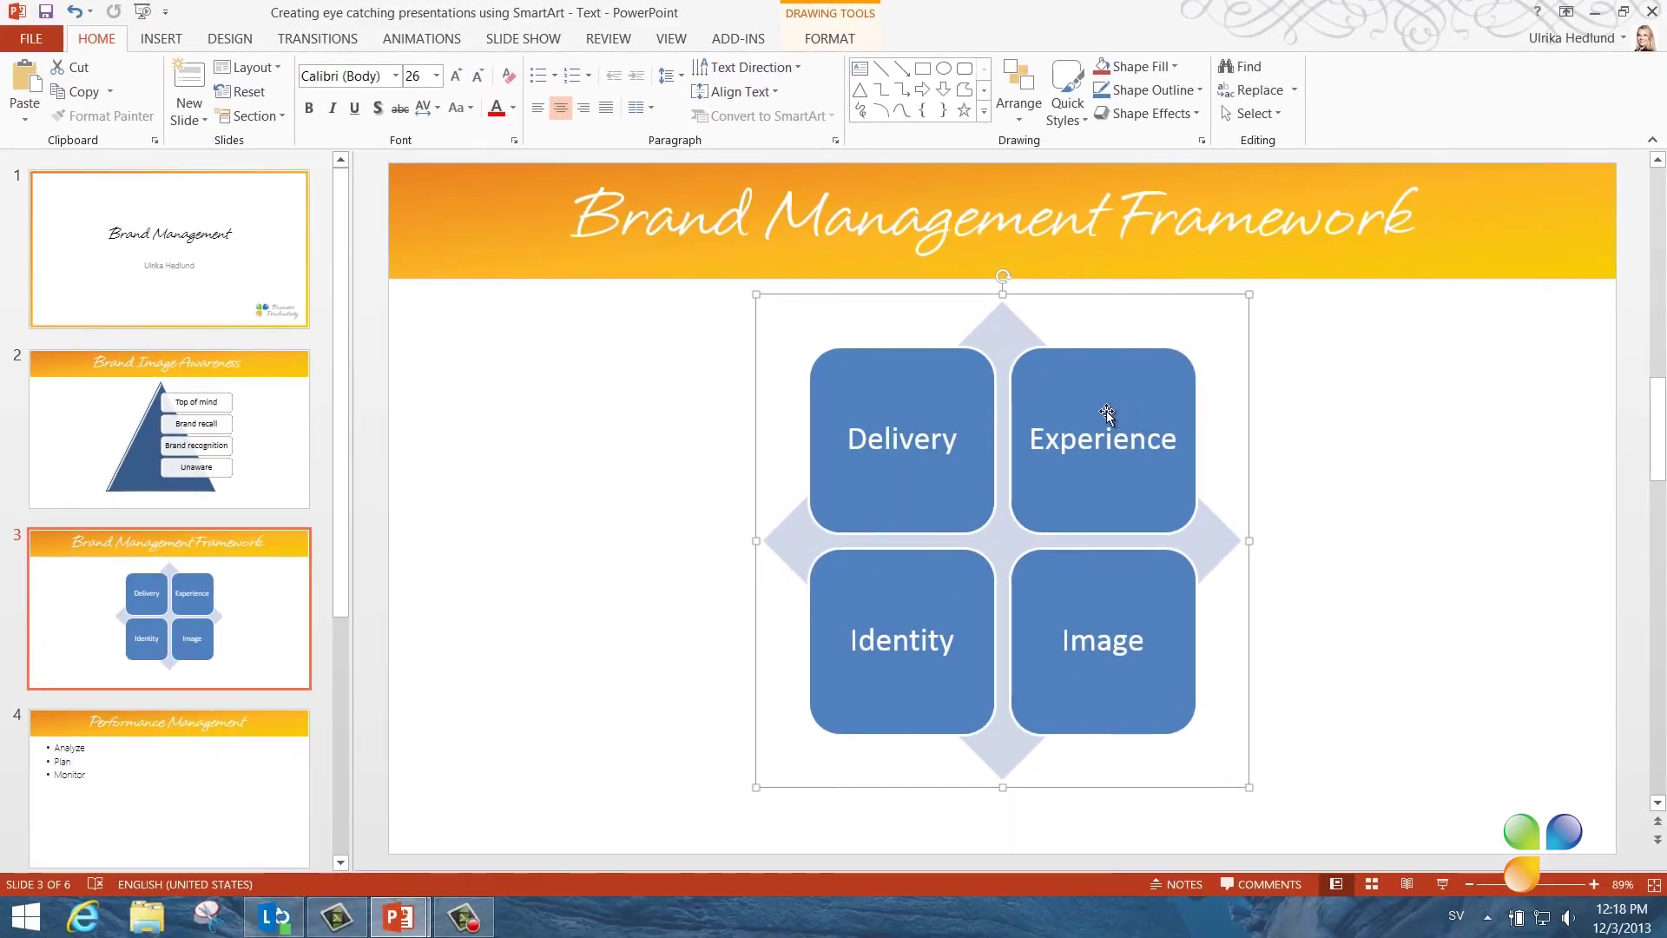
left_click(1106, 410)
left_click(973, 422)
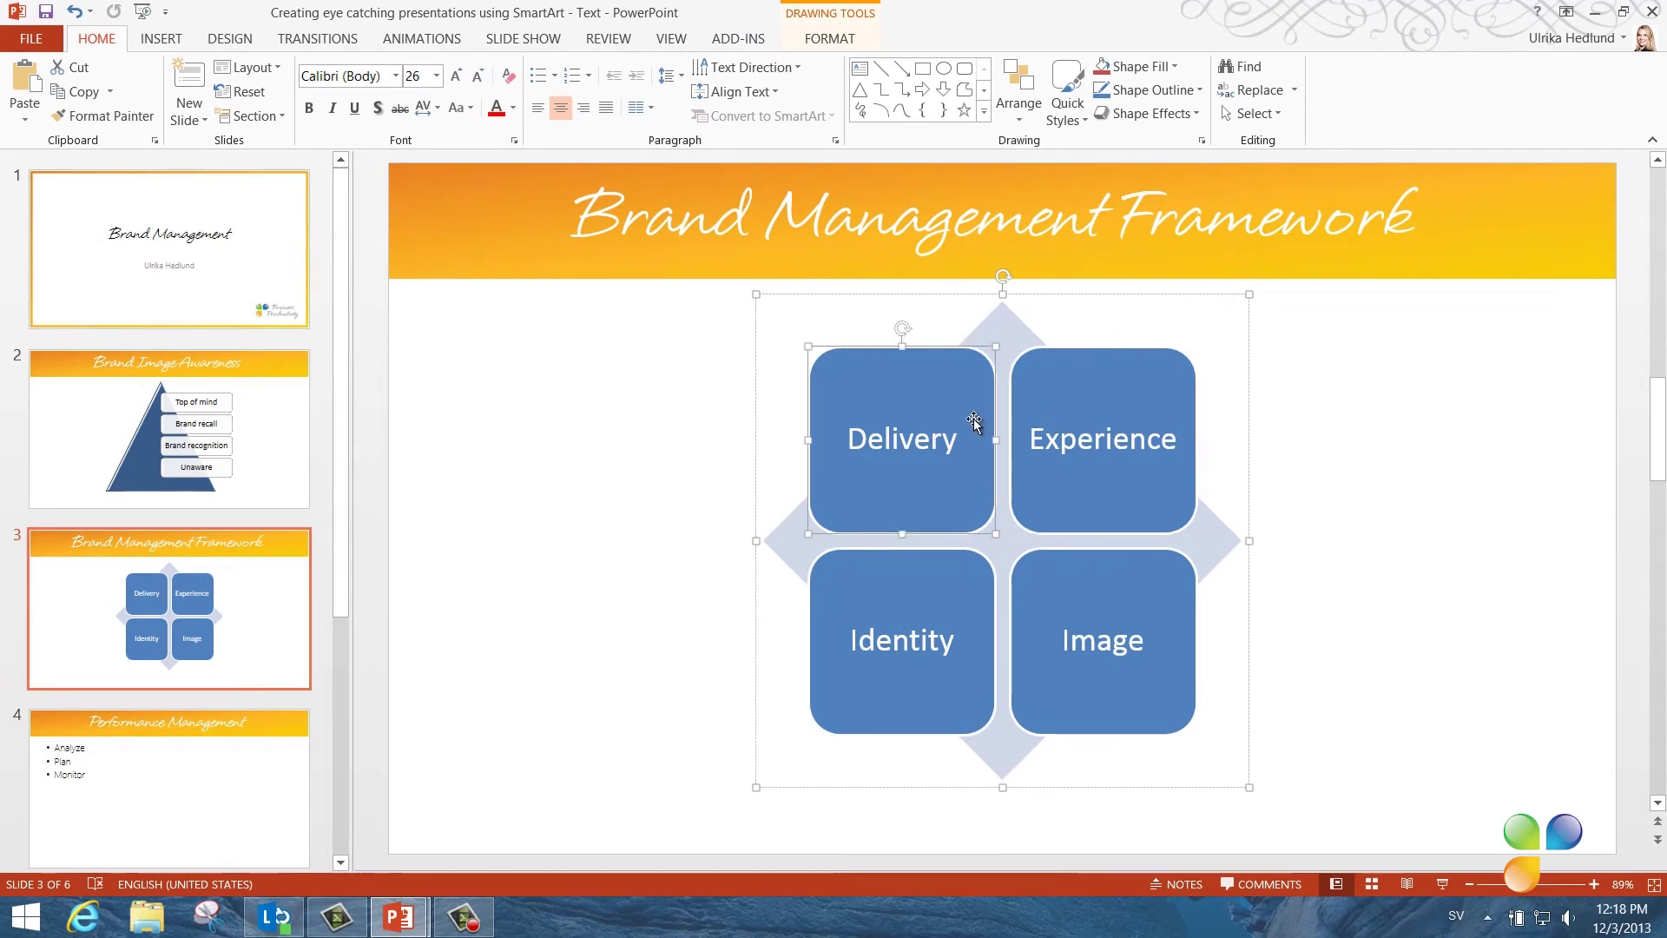
Ungroup the converted shapes and select the background diamond
left_click(1001, 336)
right_click(998, 334)
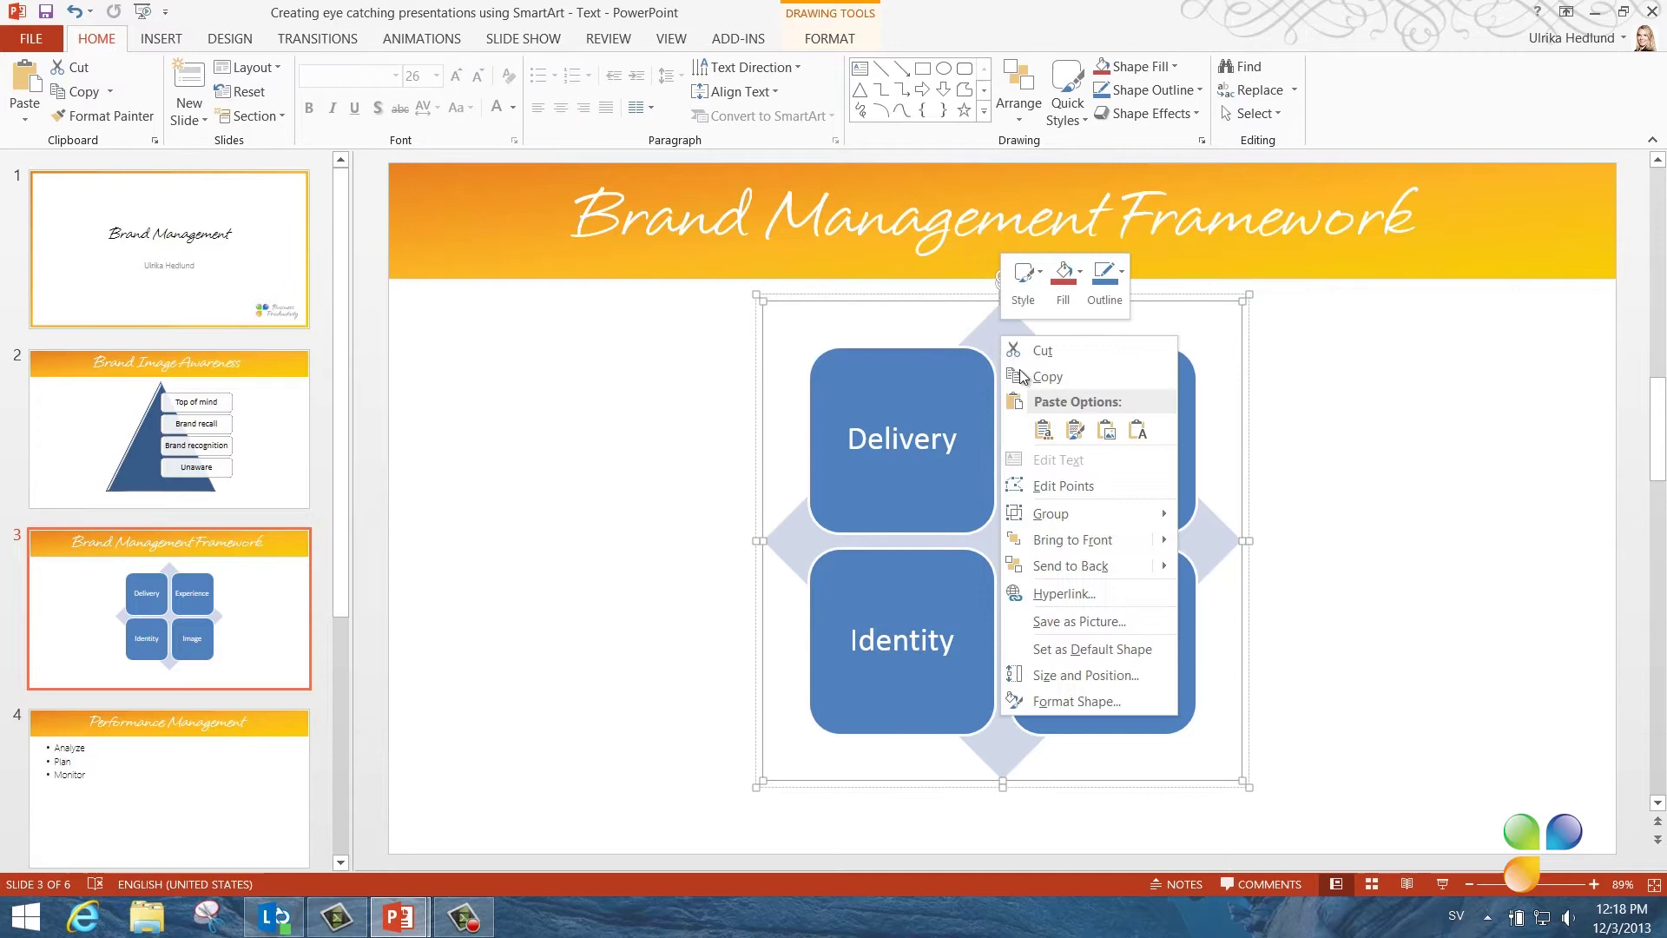
mouse_move(1085, 522)
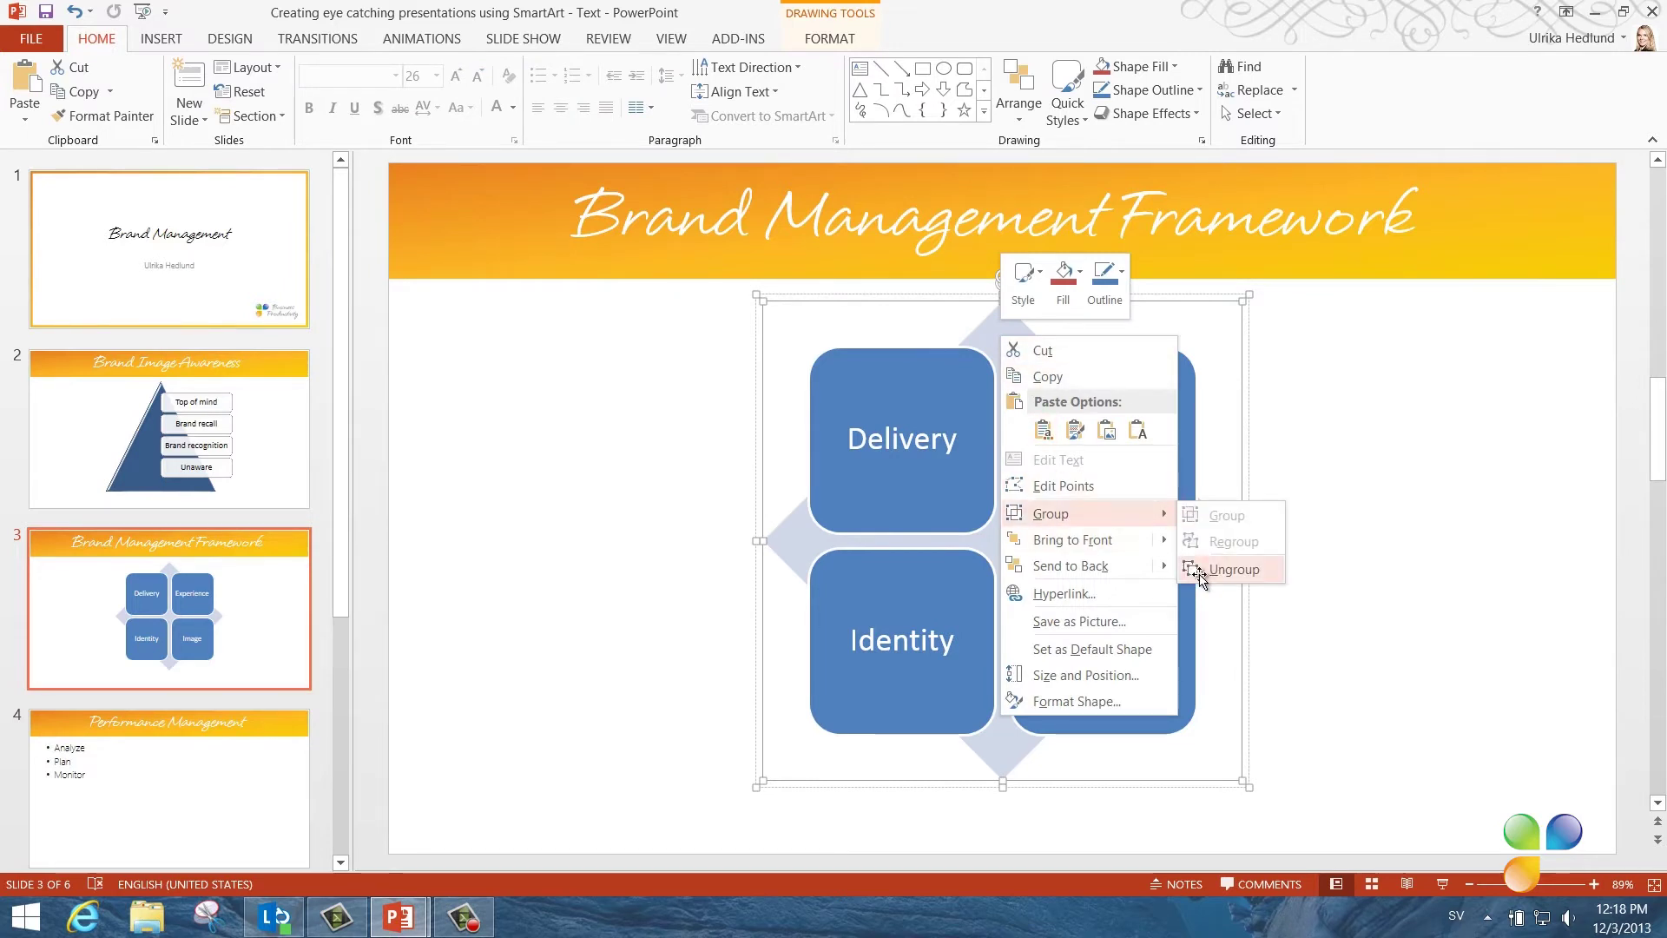
left_click(1201, 571)
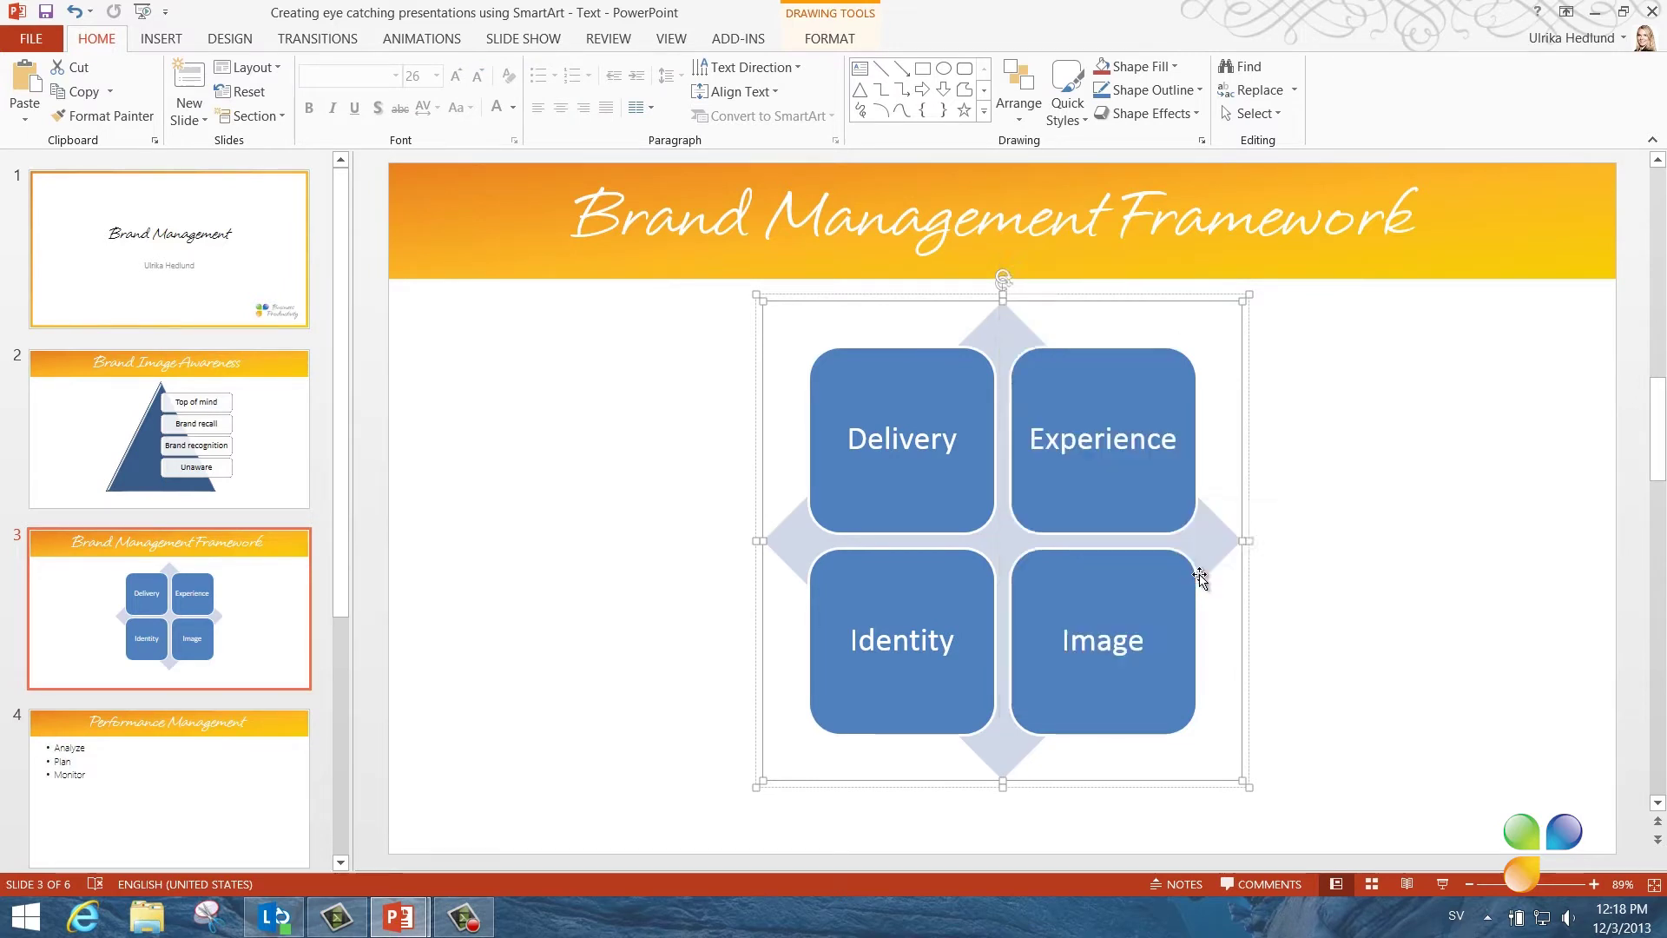
left_click(1334, 525)
left_click(1012, 322)
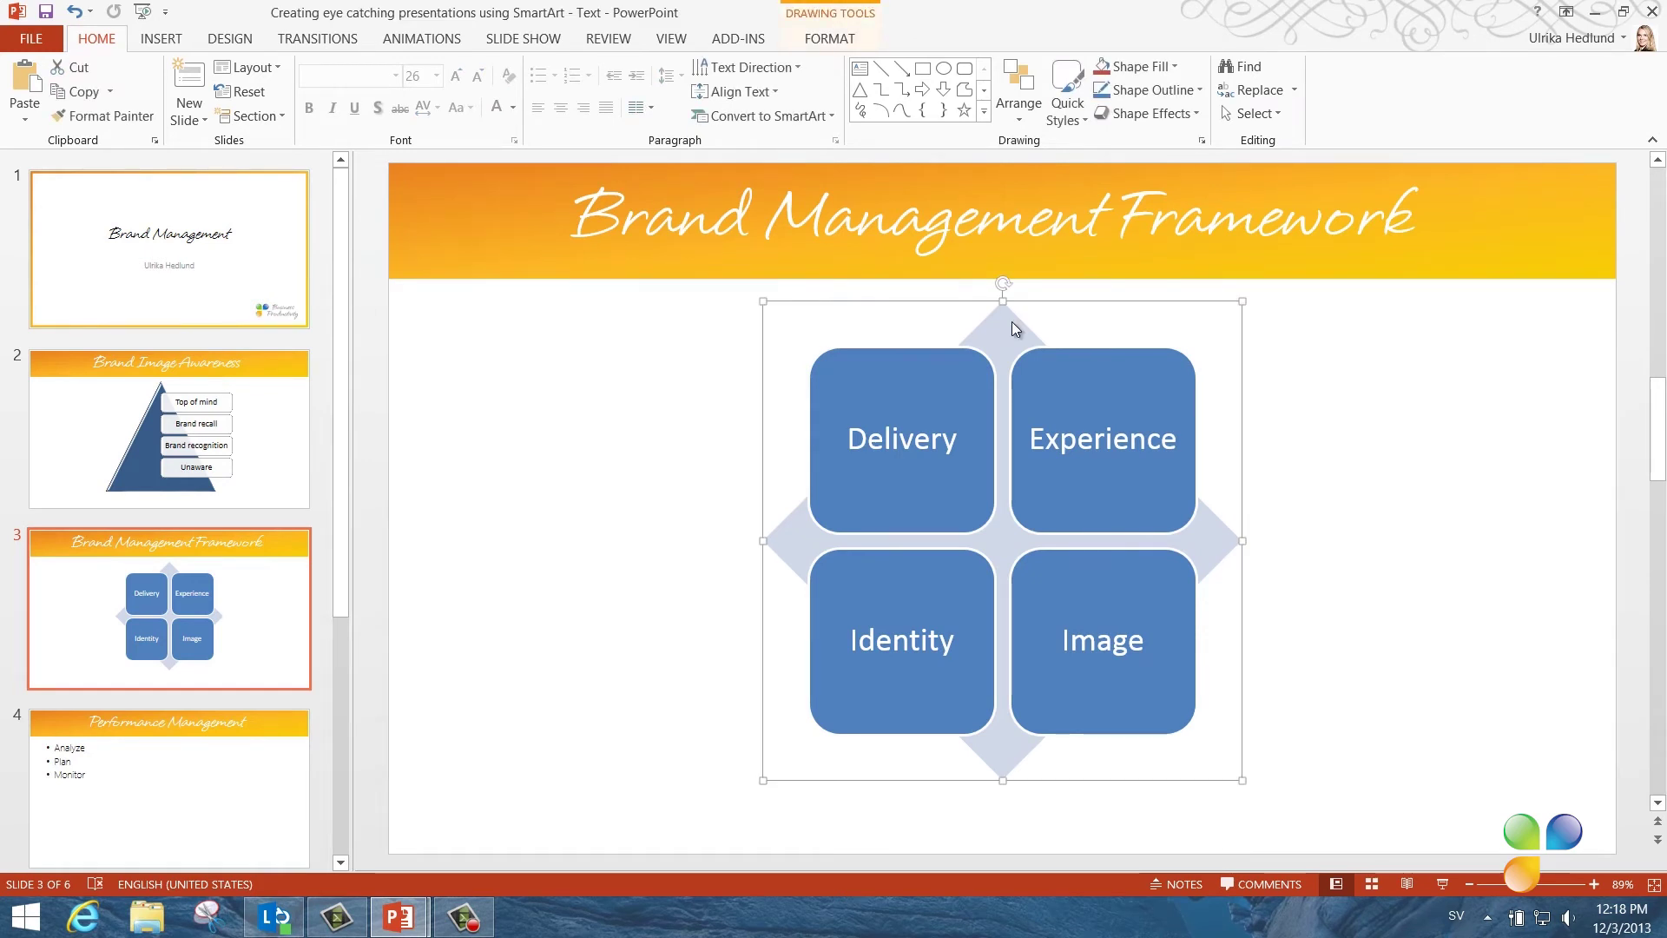
Delete the background diamond and draw an Up-Down Arrow between Delivery and Identity
key("Delete")
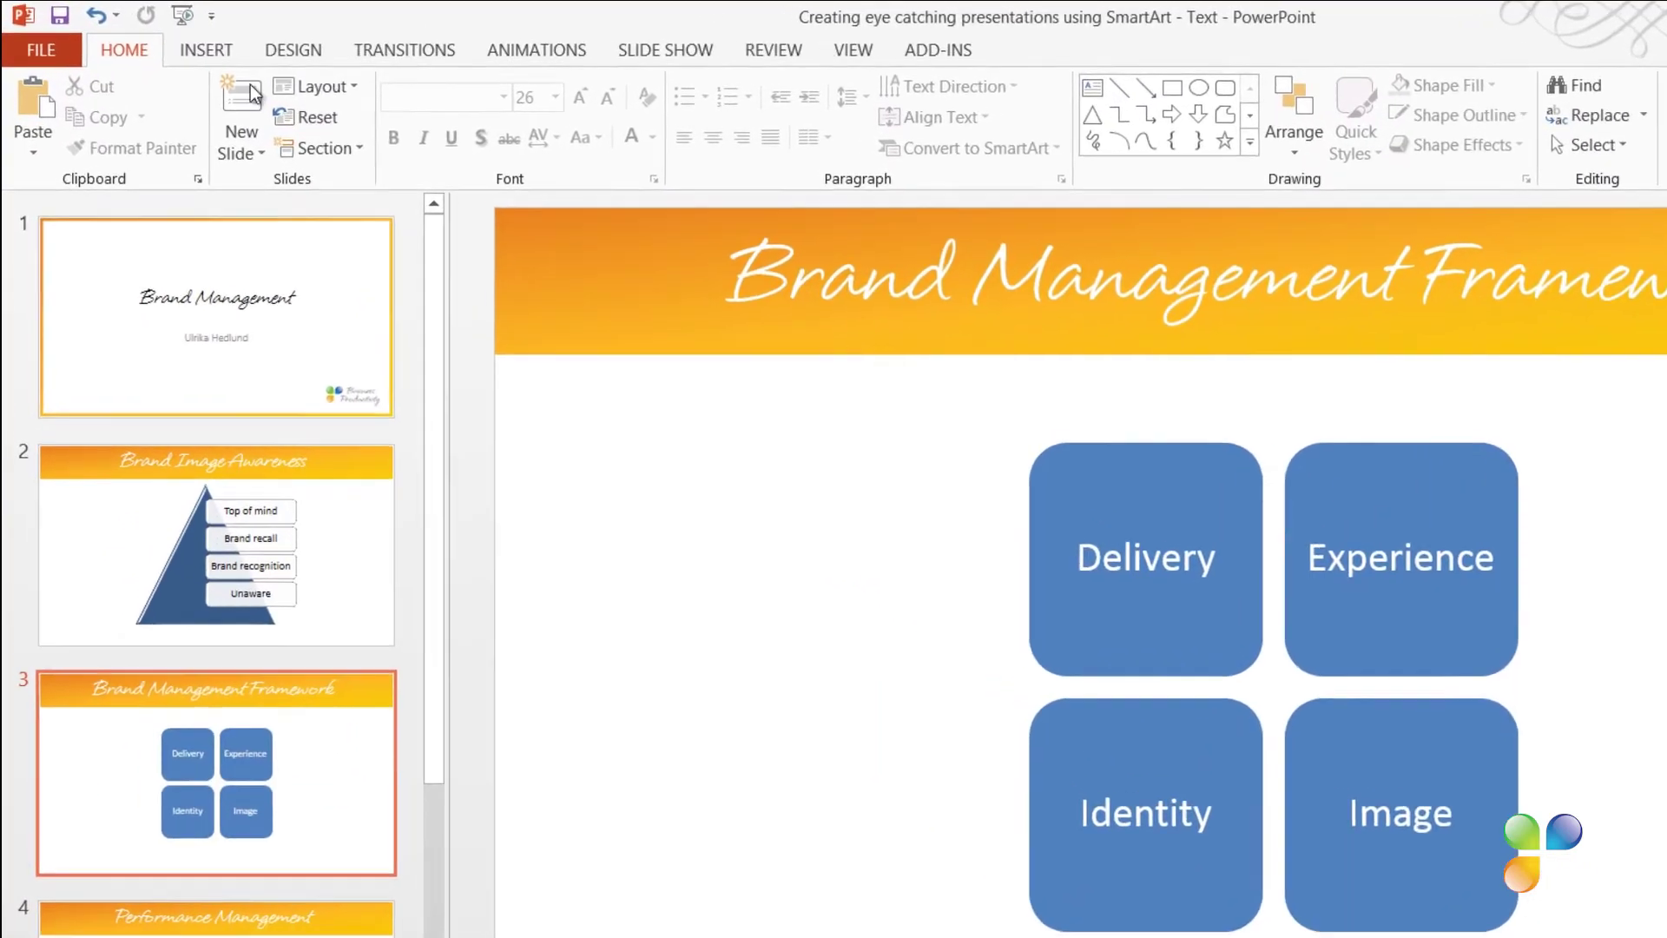
left_click(166, 38)
left_click(492, 152)
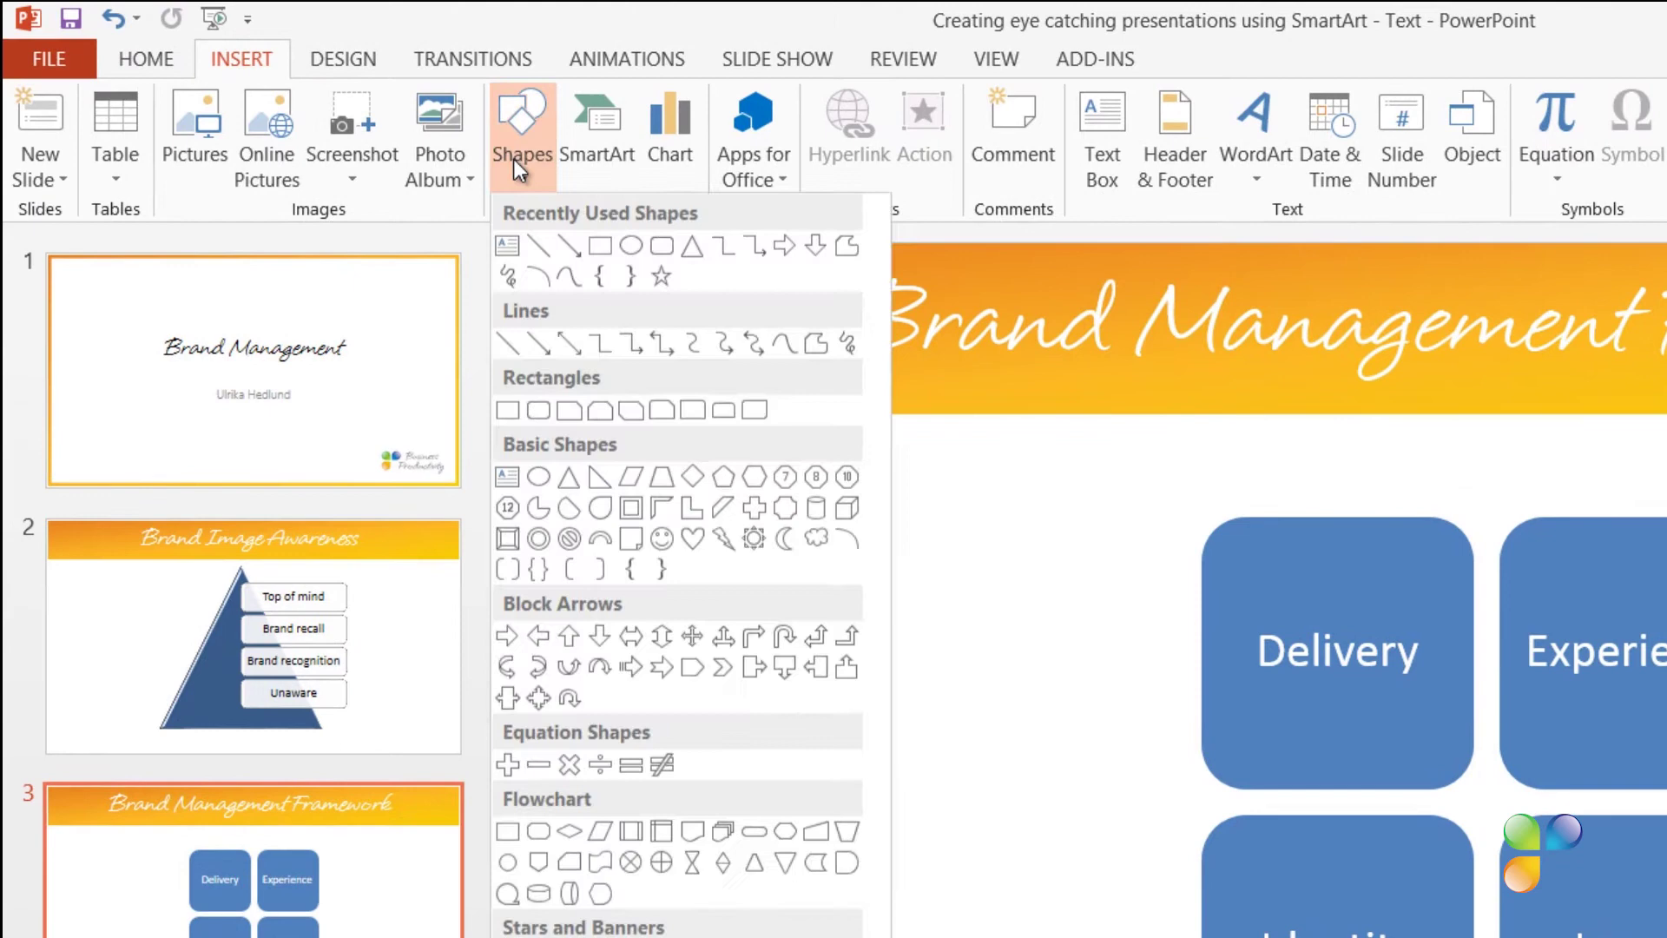
left_click(663, 636)
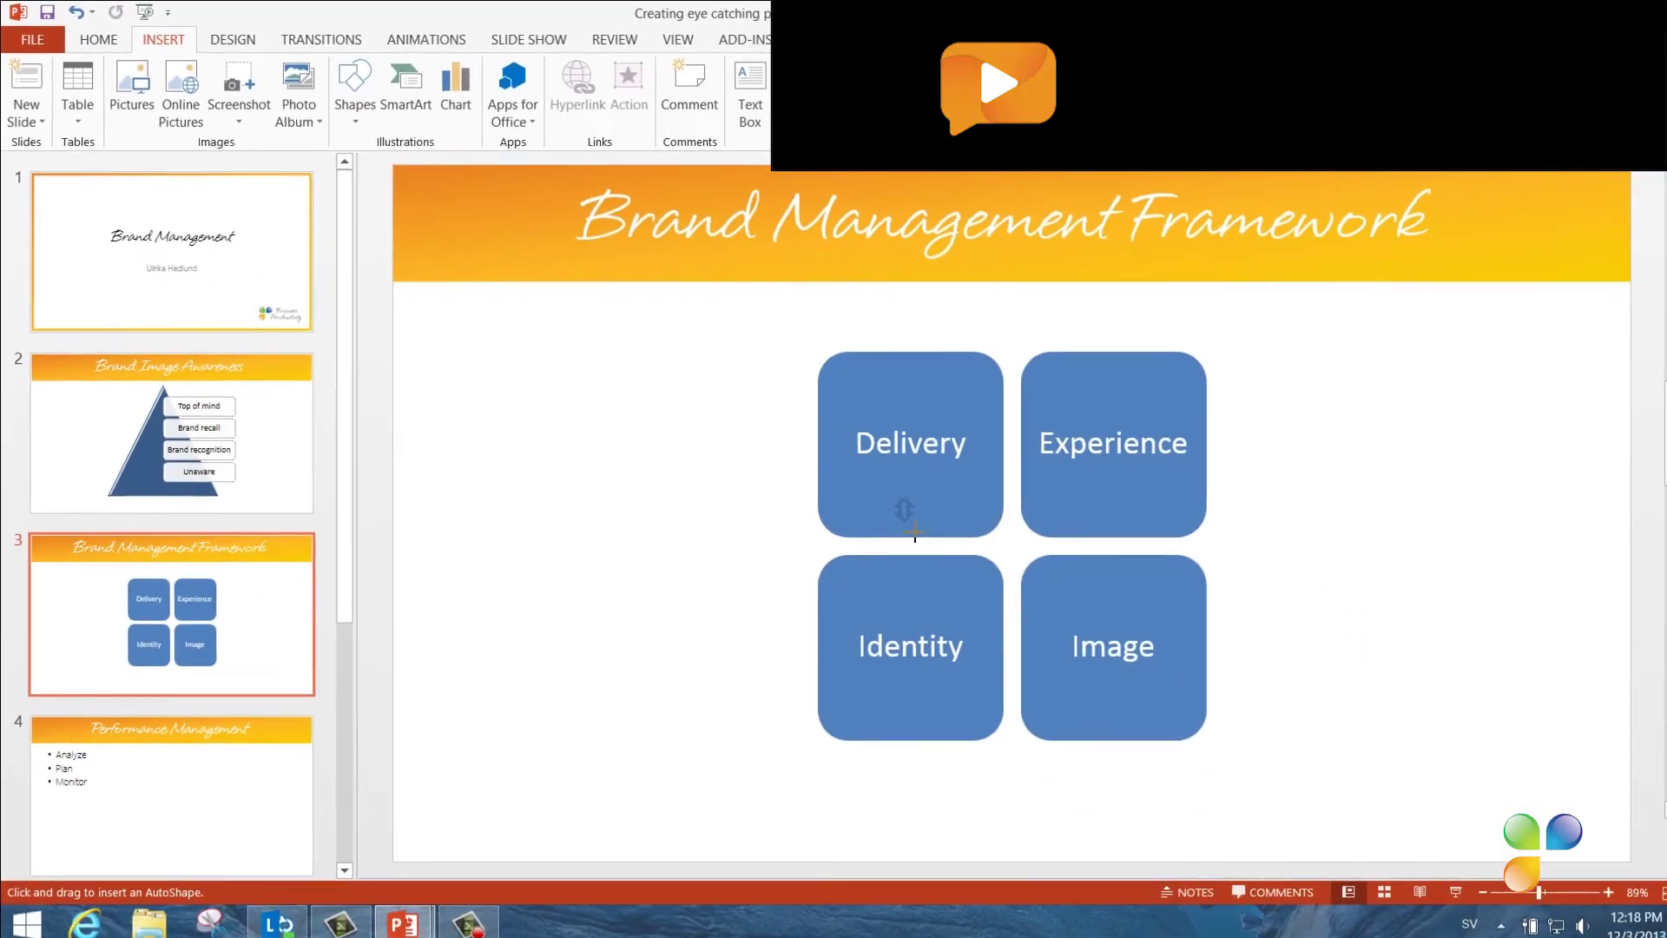
mouse_move(915, 531)
left_mouse_down()
mouse_move(933, 580)
mouse_move(908, 539)
left_mouse_up()
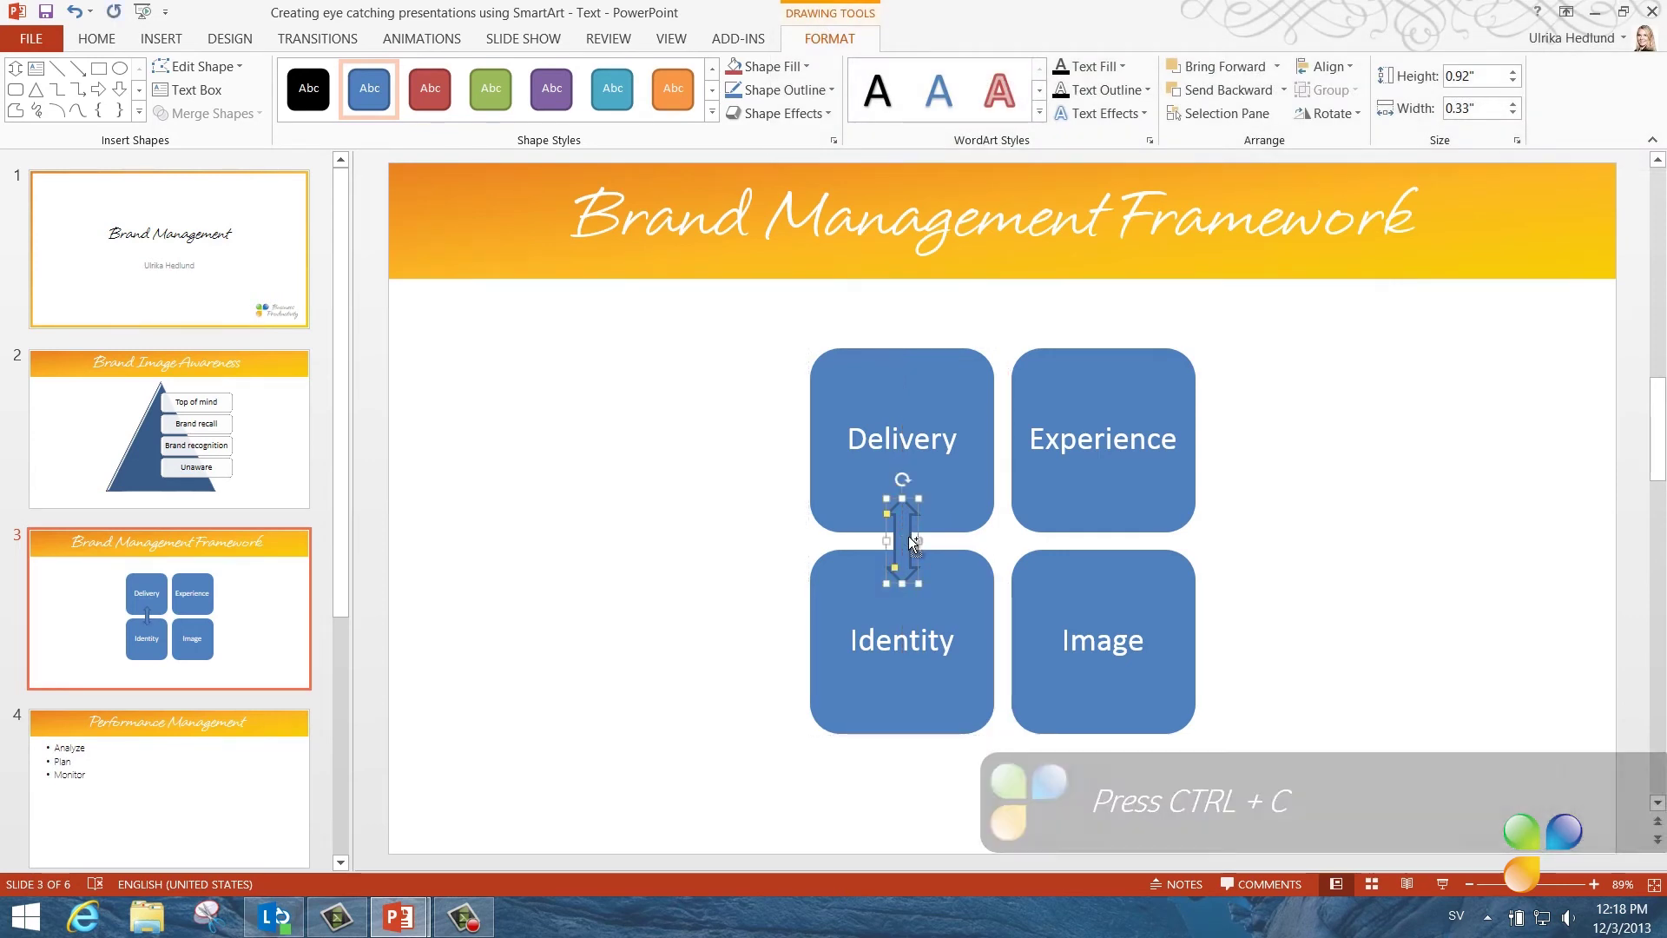
Paste a copy of the up-down arrow between Experience and Image
key("ctrl+v")
left_click_drag(915, 549, 1090, 536)
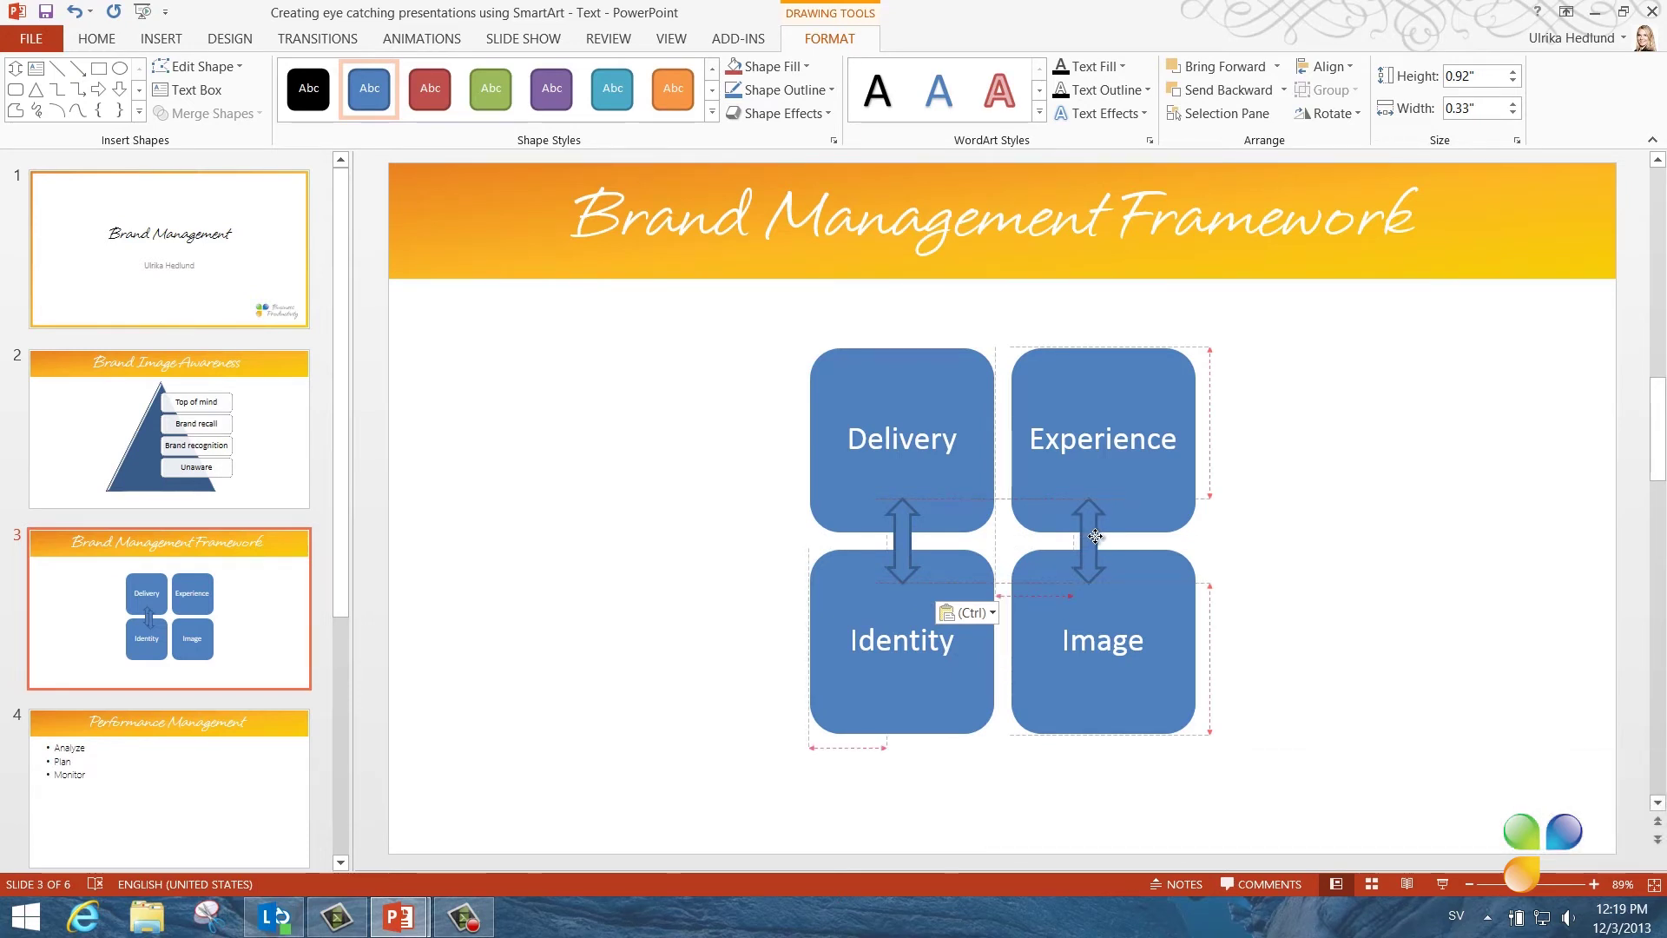
left_click_drag(1096, 535, 1099, 537)
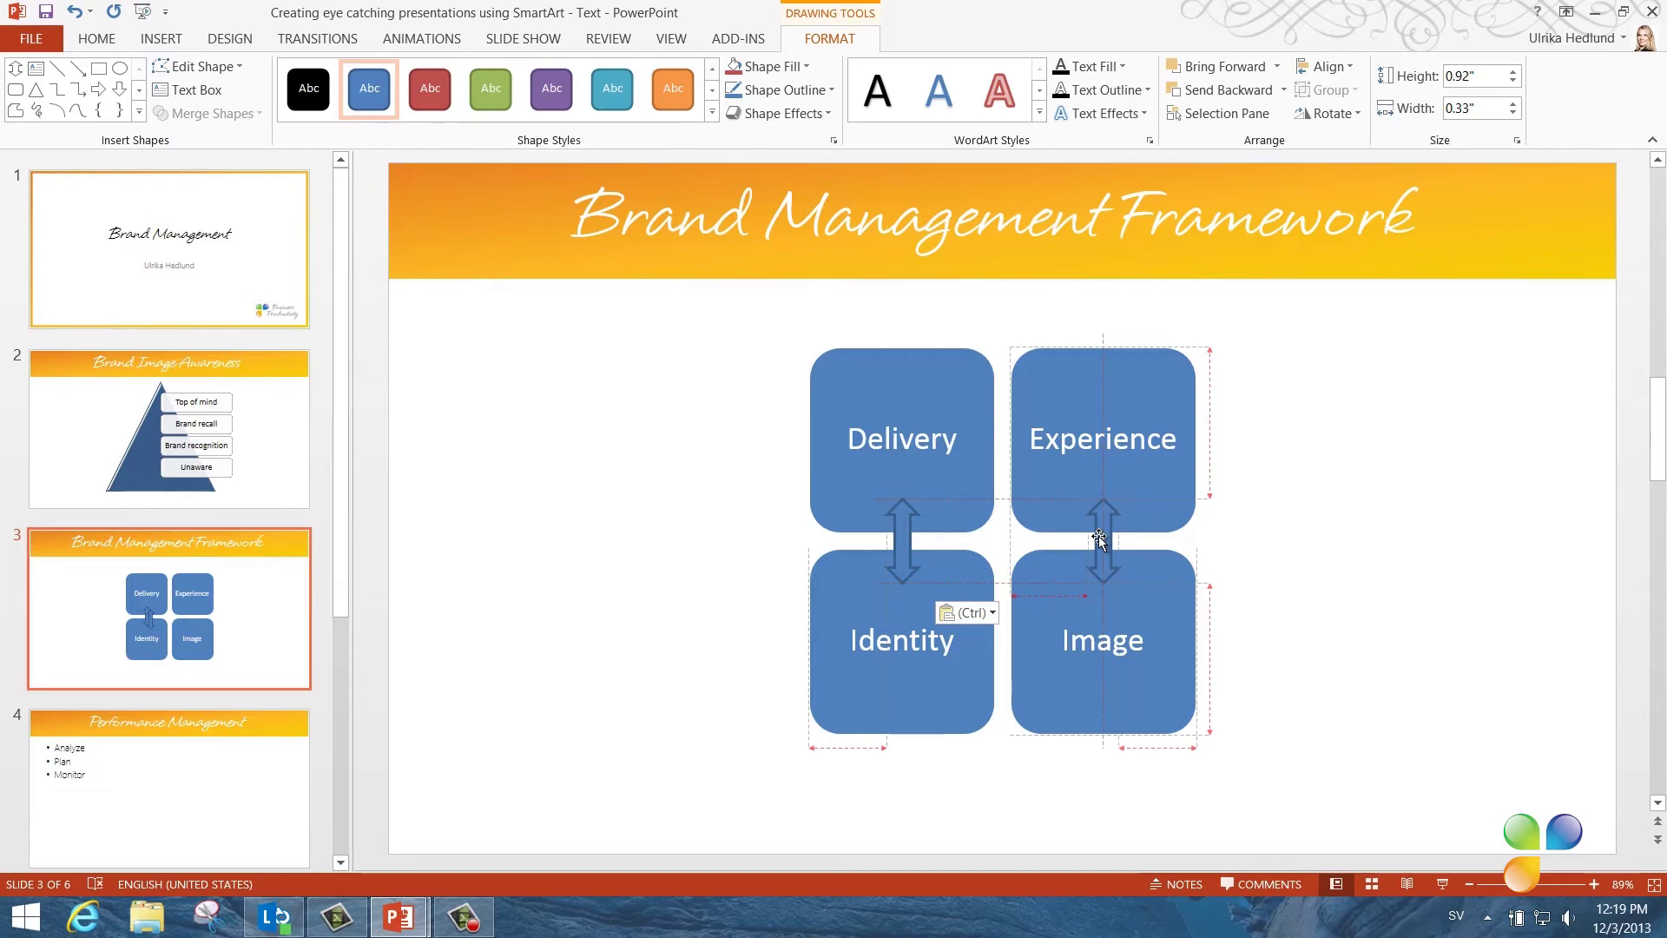
left_click_drag(1099, 537, 1098, 538)
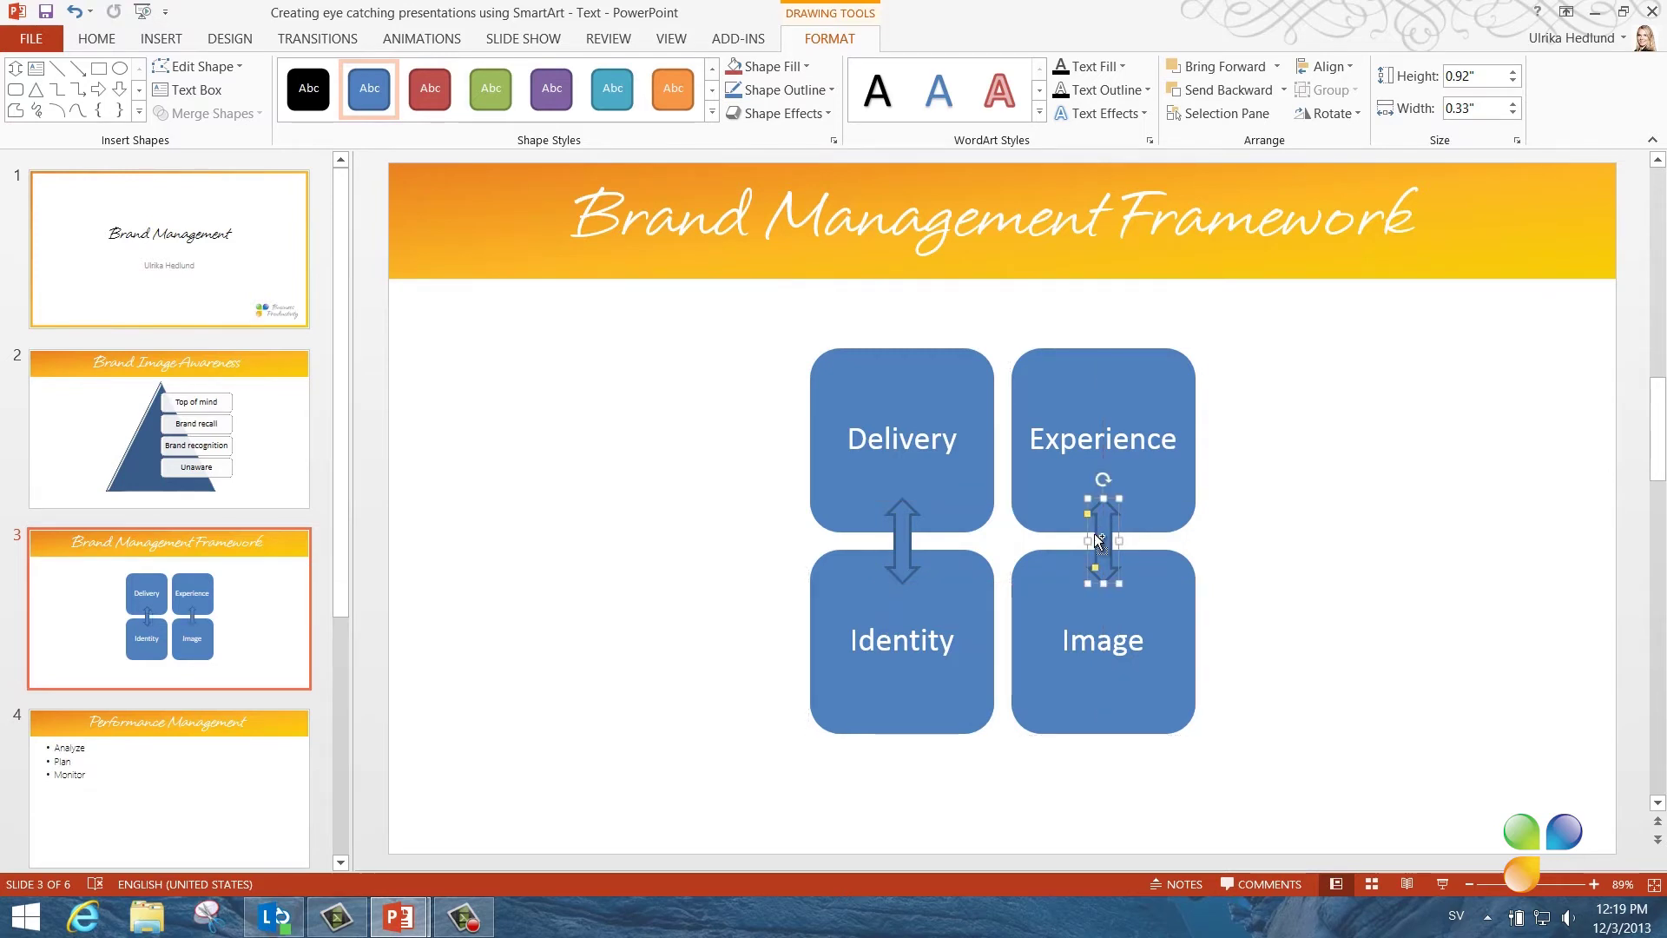
Add horizontal arrows rotated 90° between Delivery–Experience and Identity–Image
key("ctrl+v")
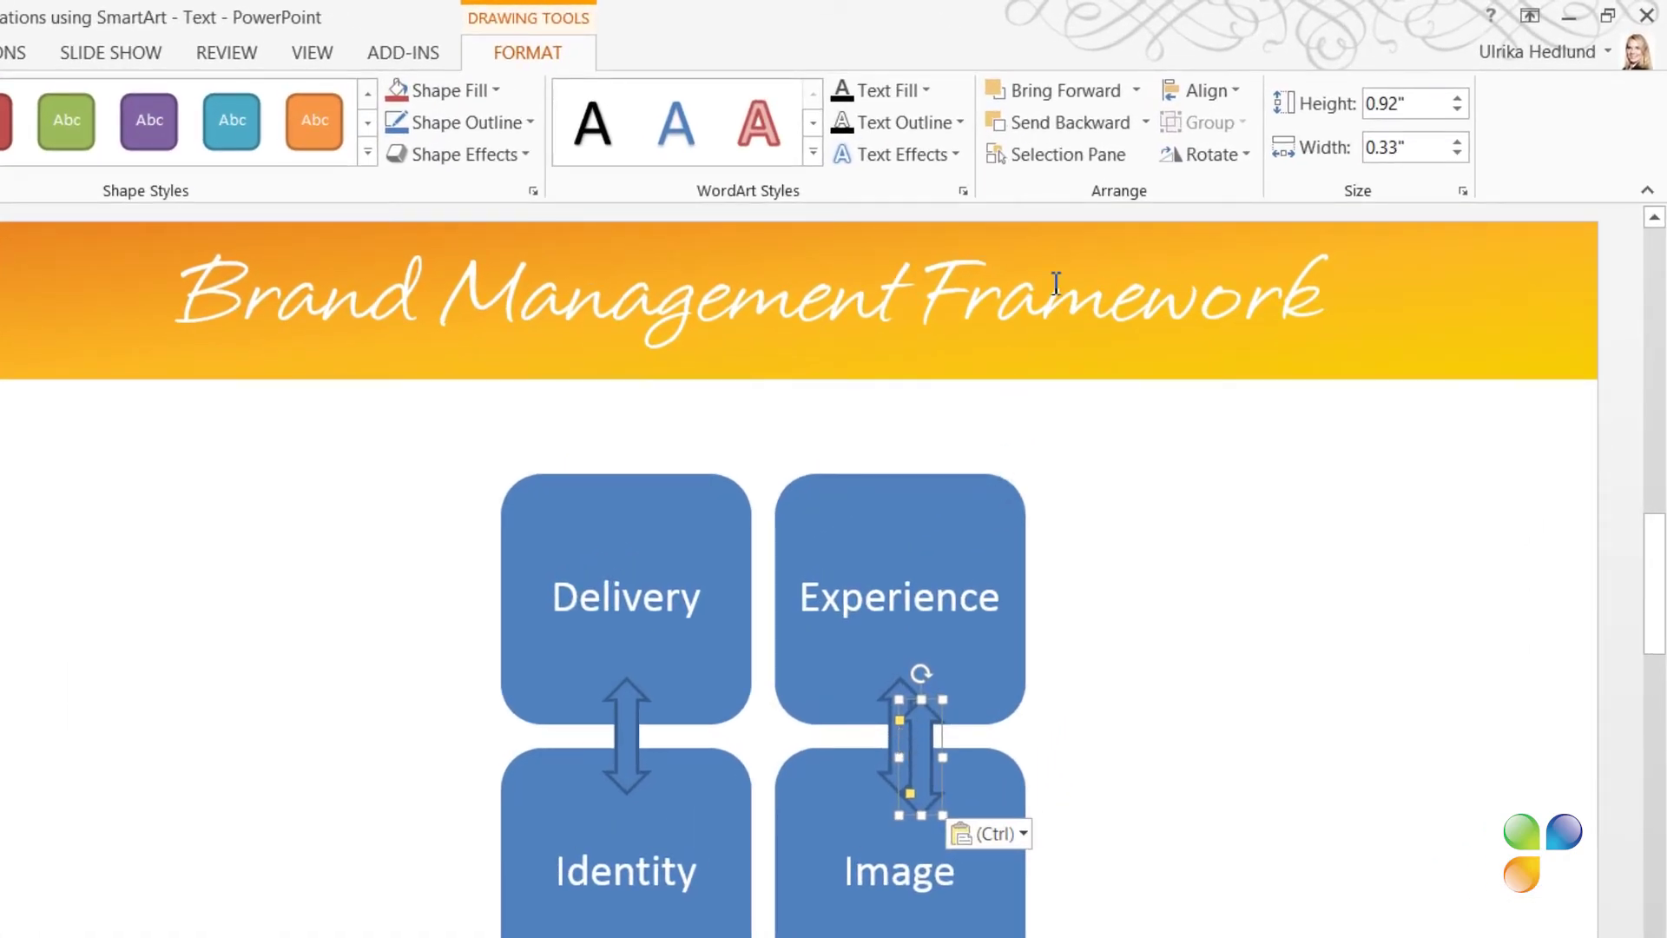
left_click(1194, 158)
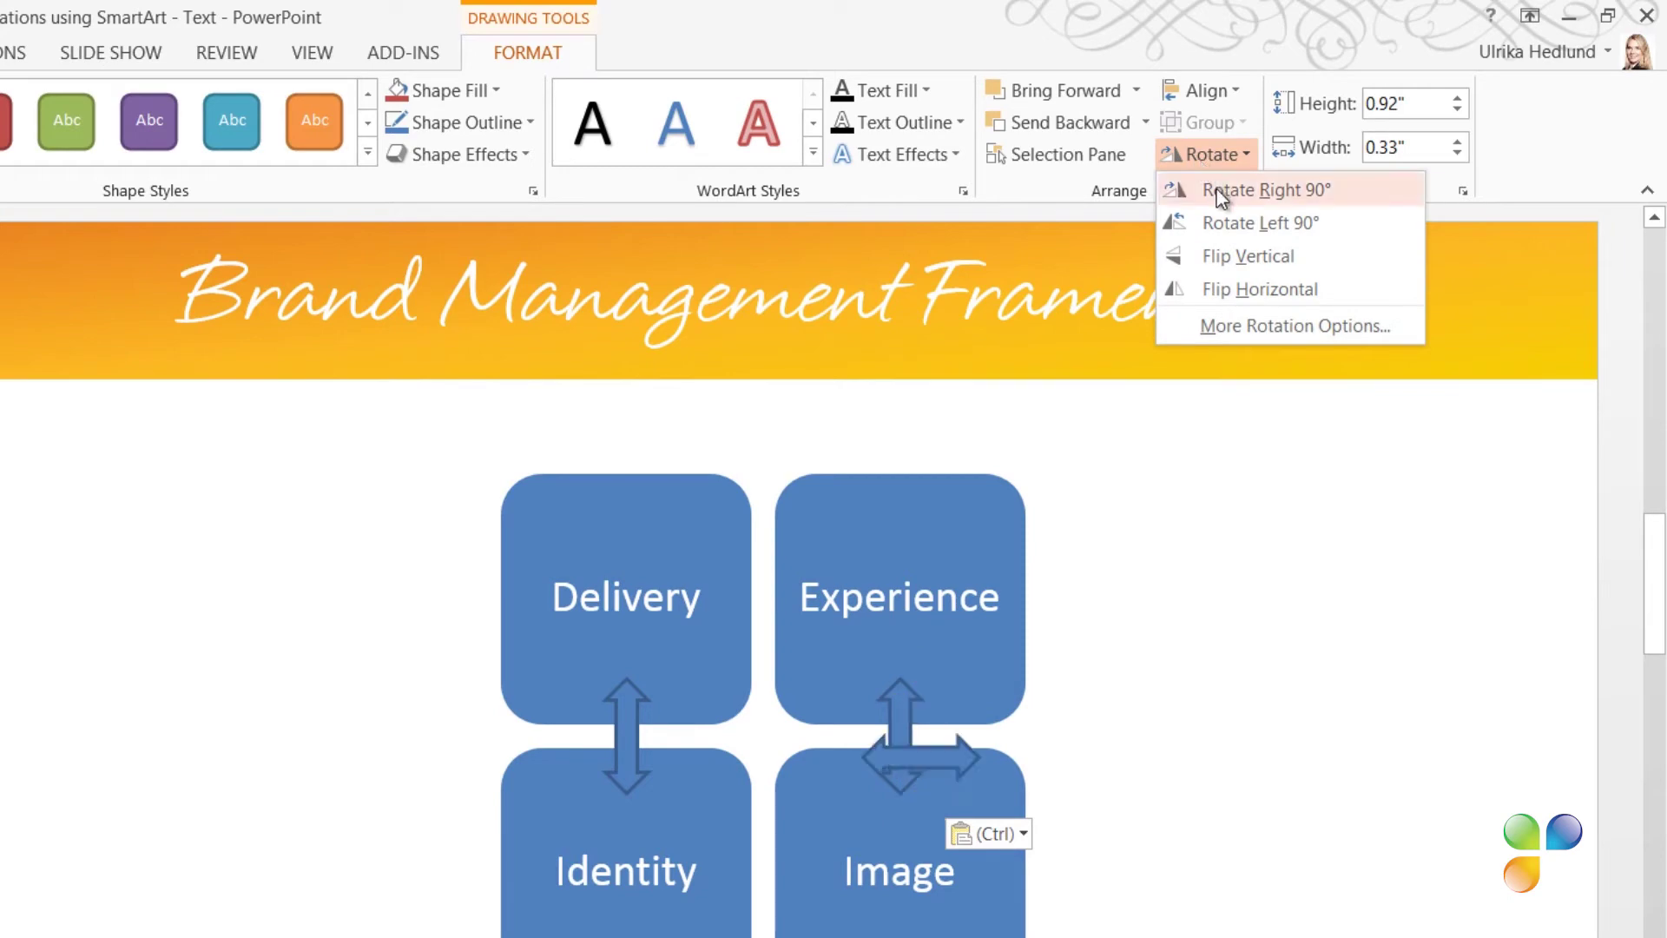
left_click(1217, 189)
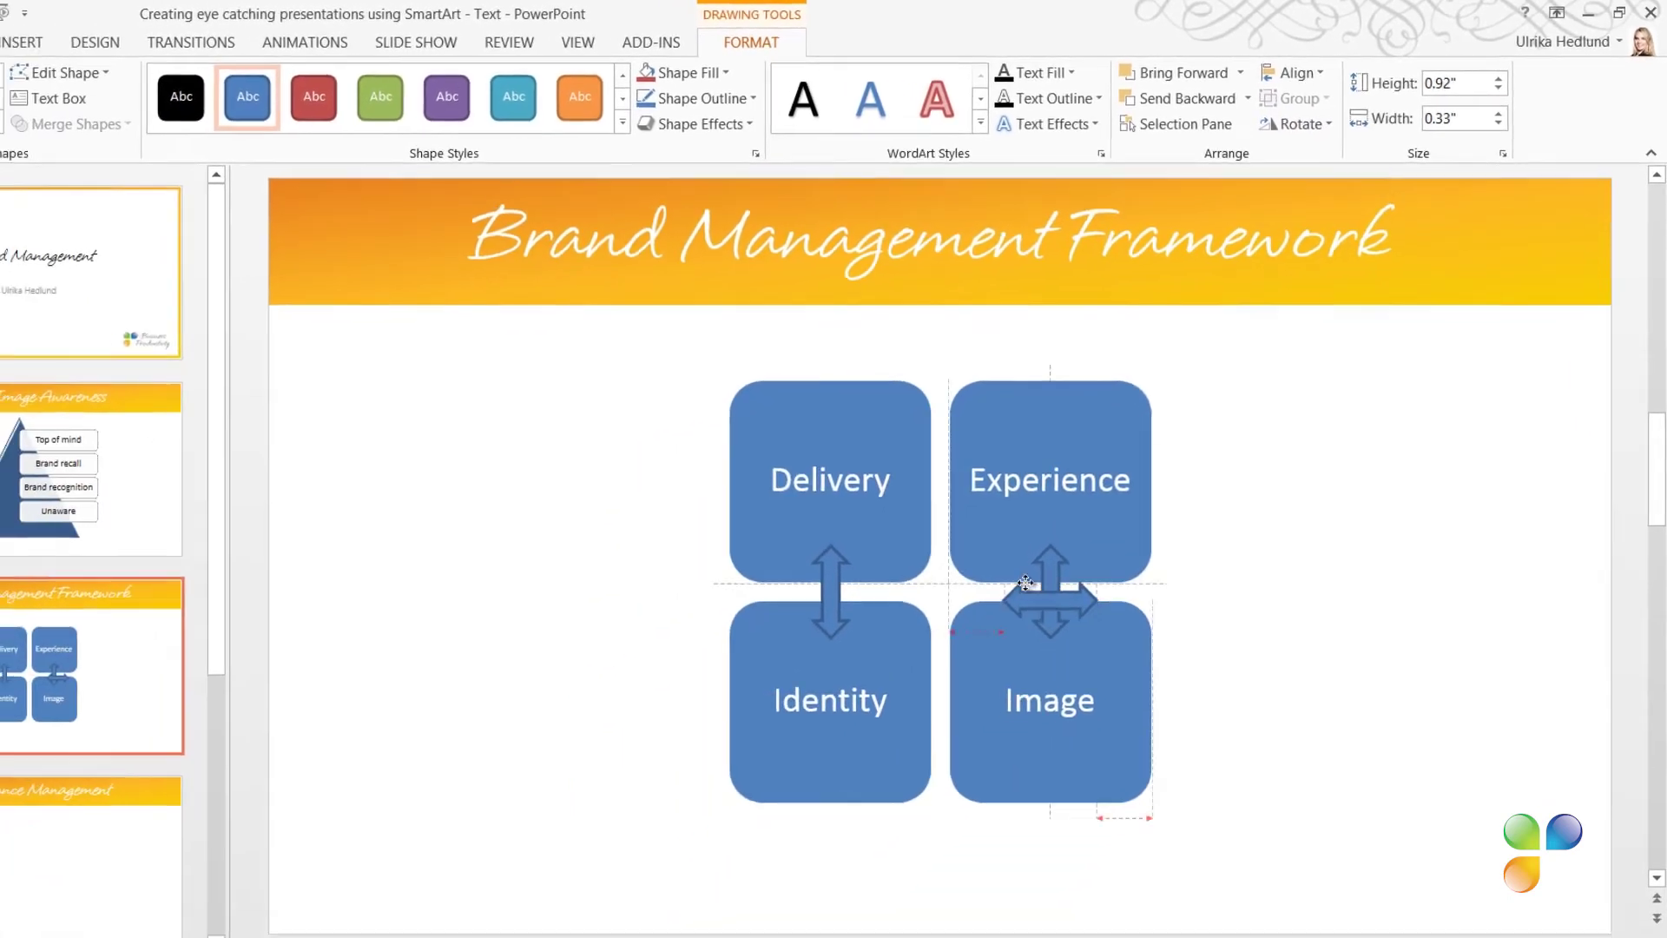
mouse_move(1025, 582)
left_mouse_down()
mouse_move(950, 526)
mouse_move(1017, 479)
mouse_move(1003, 602)
left_mouse_up()
key("ctrl+c")
key("ctrl+v")
left_click(1283, 541)
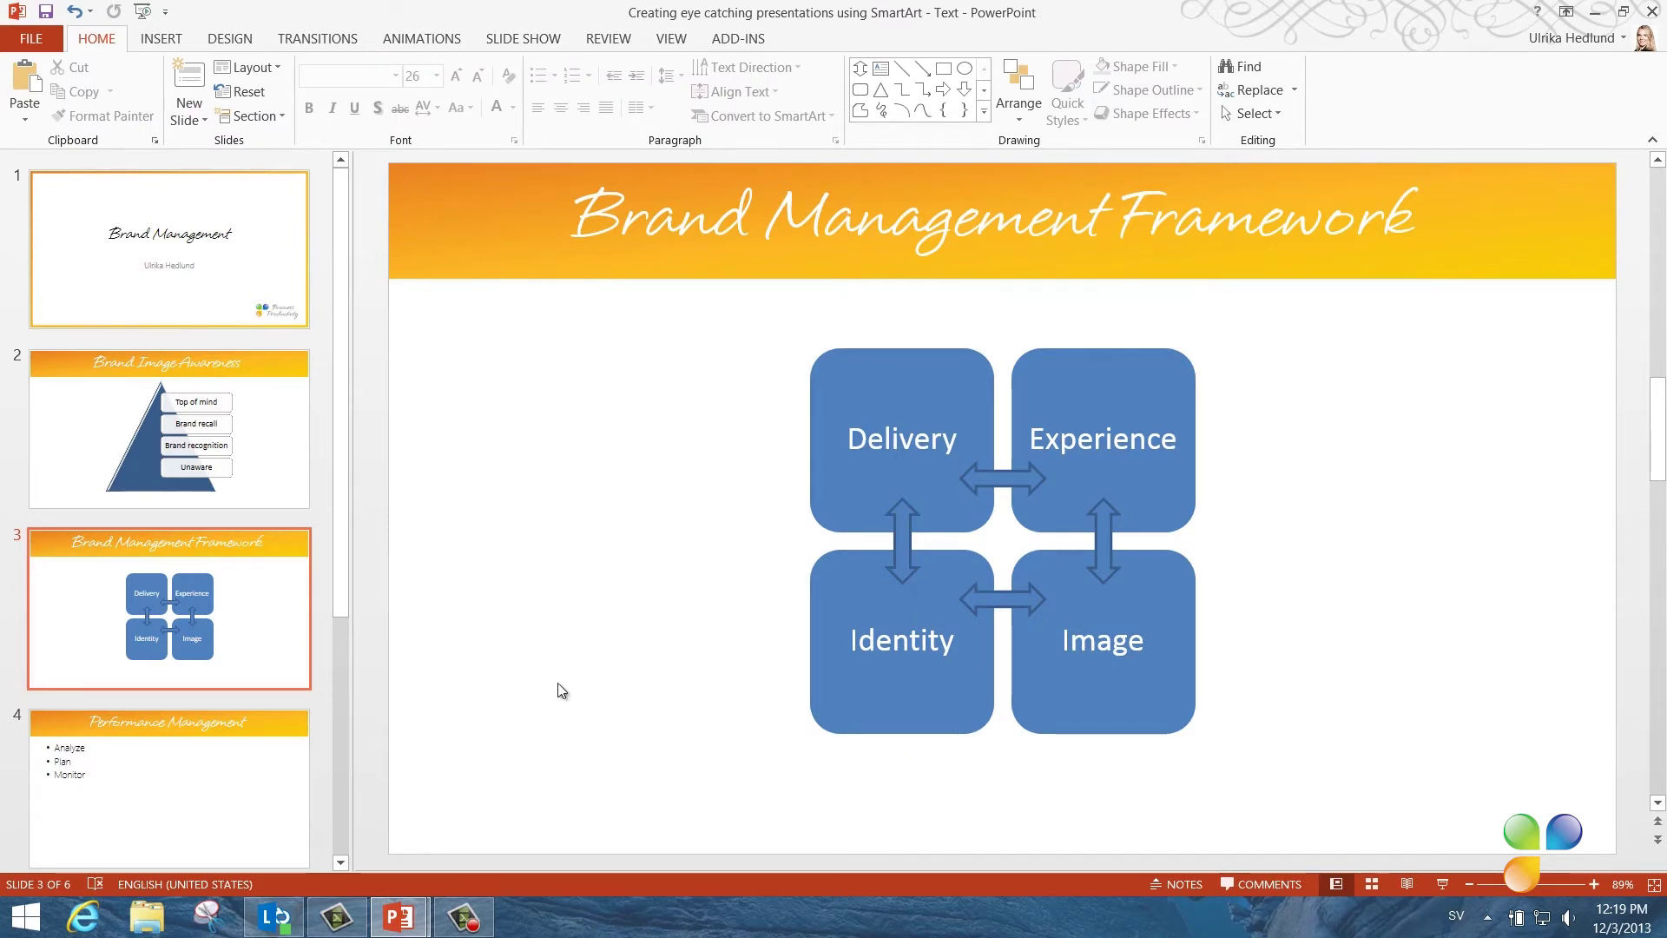
Convert the Analyze, Plan, Monitor bullets into a Basic Cycle and add a fourth item after Monitor
left_click(170, 766)
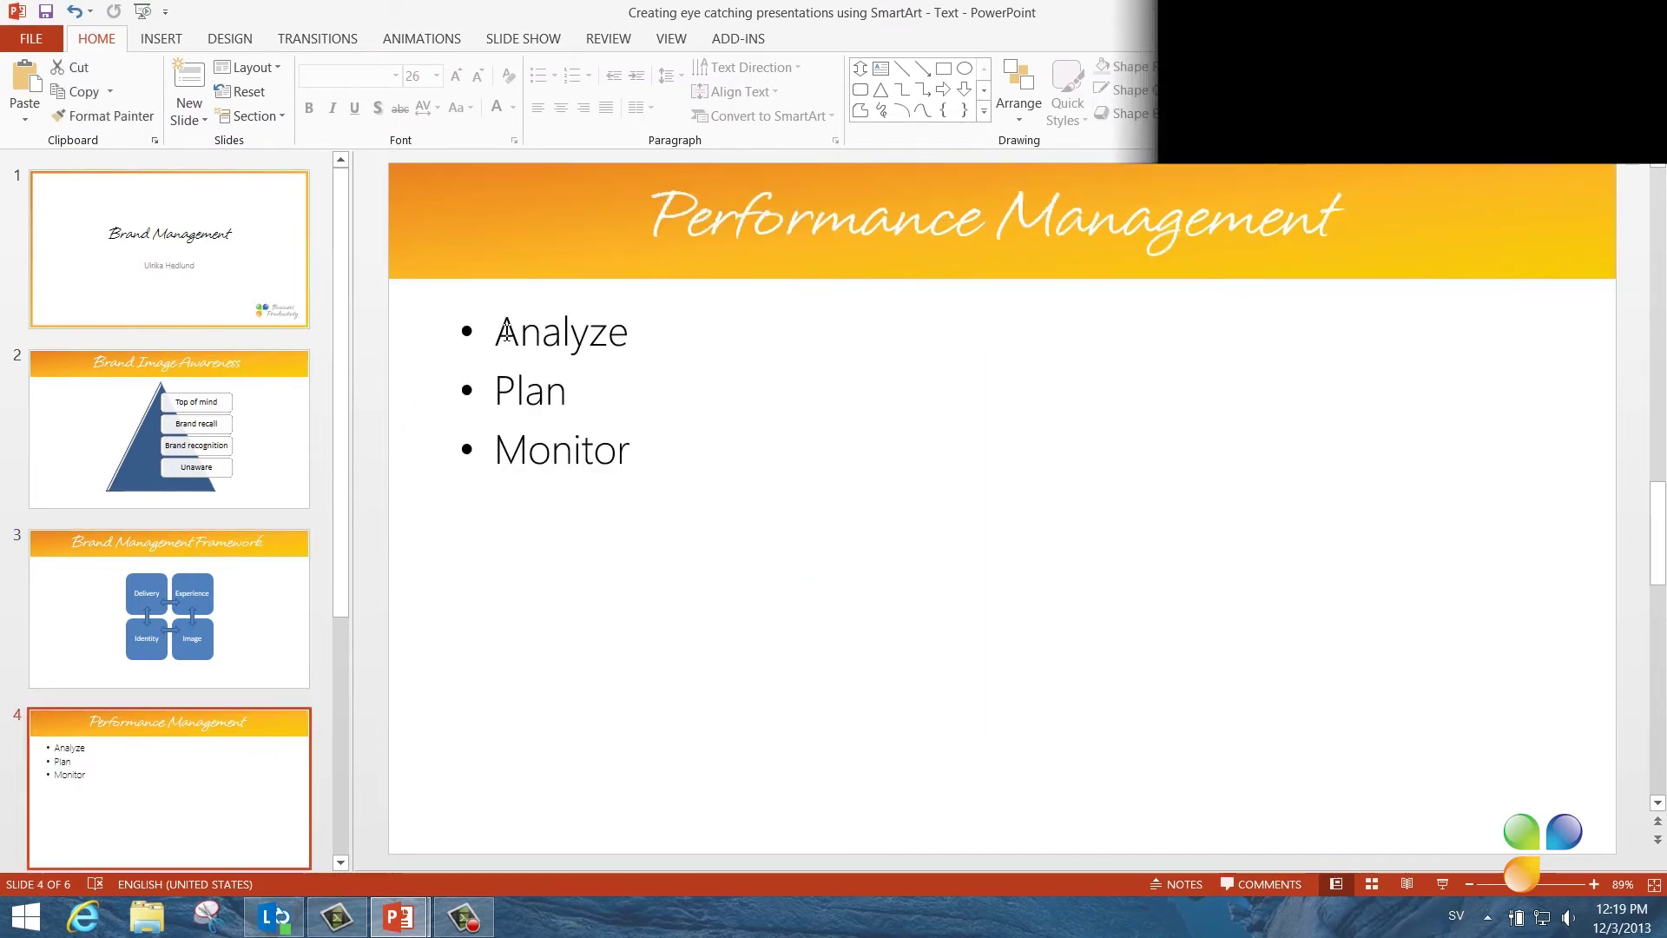
left_click_drag(506, 333, 614, 438)
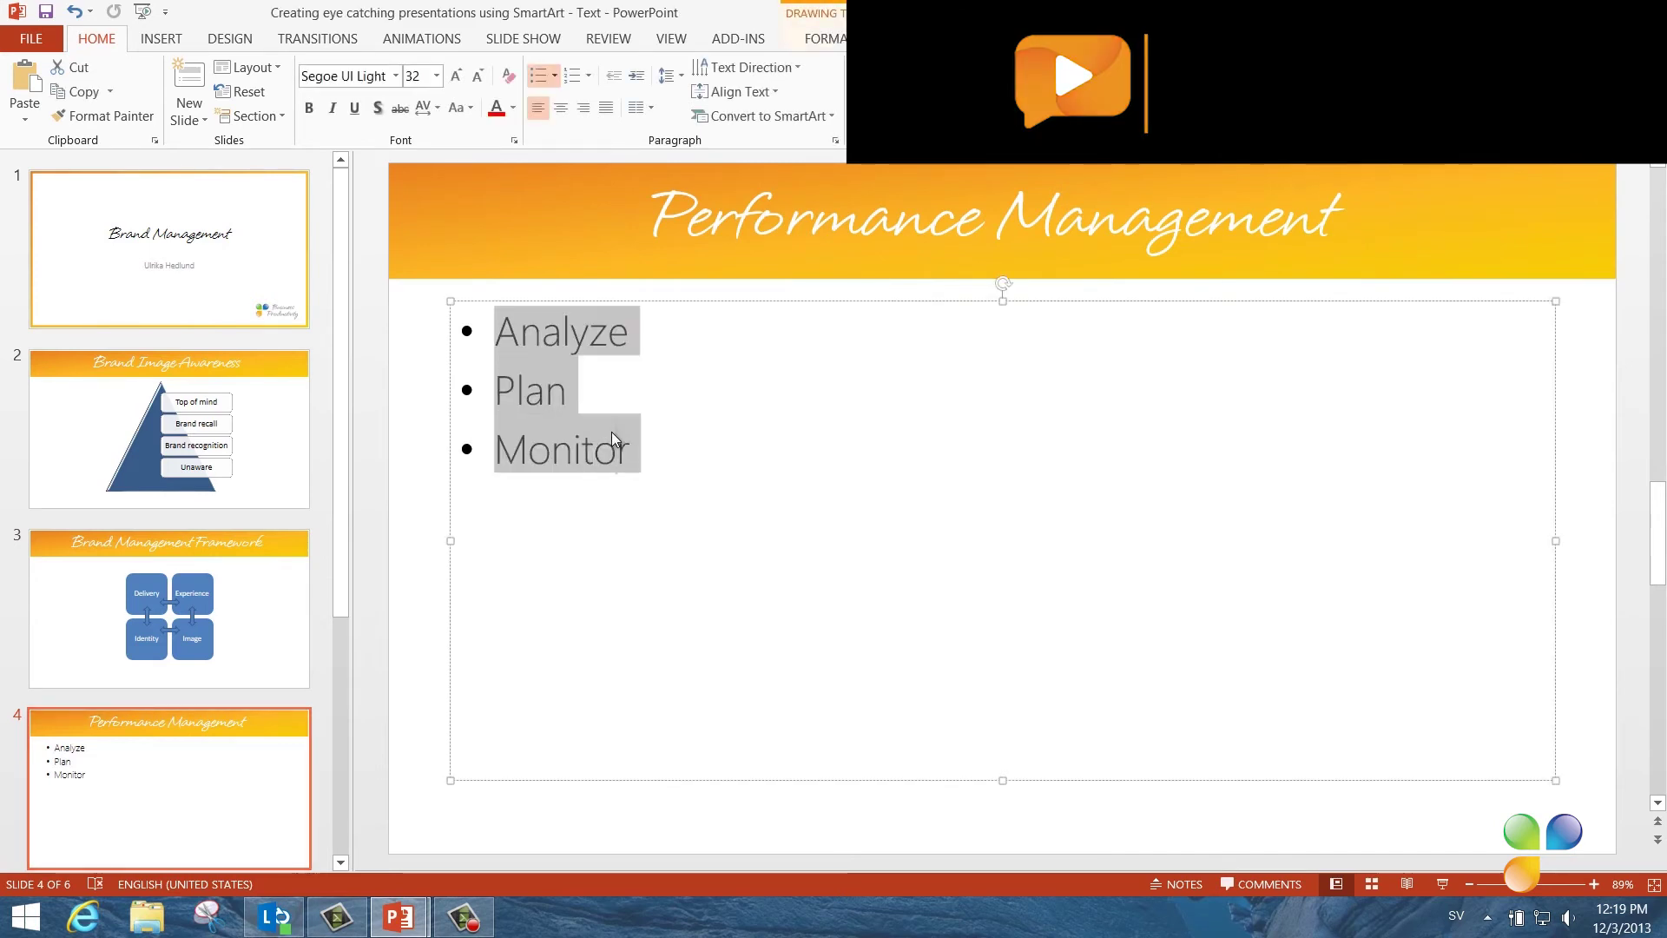
right_click(612, 438)
mouse_move(693, 689)
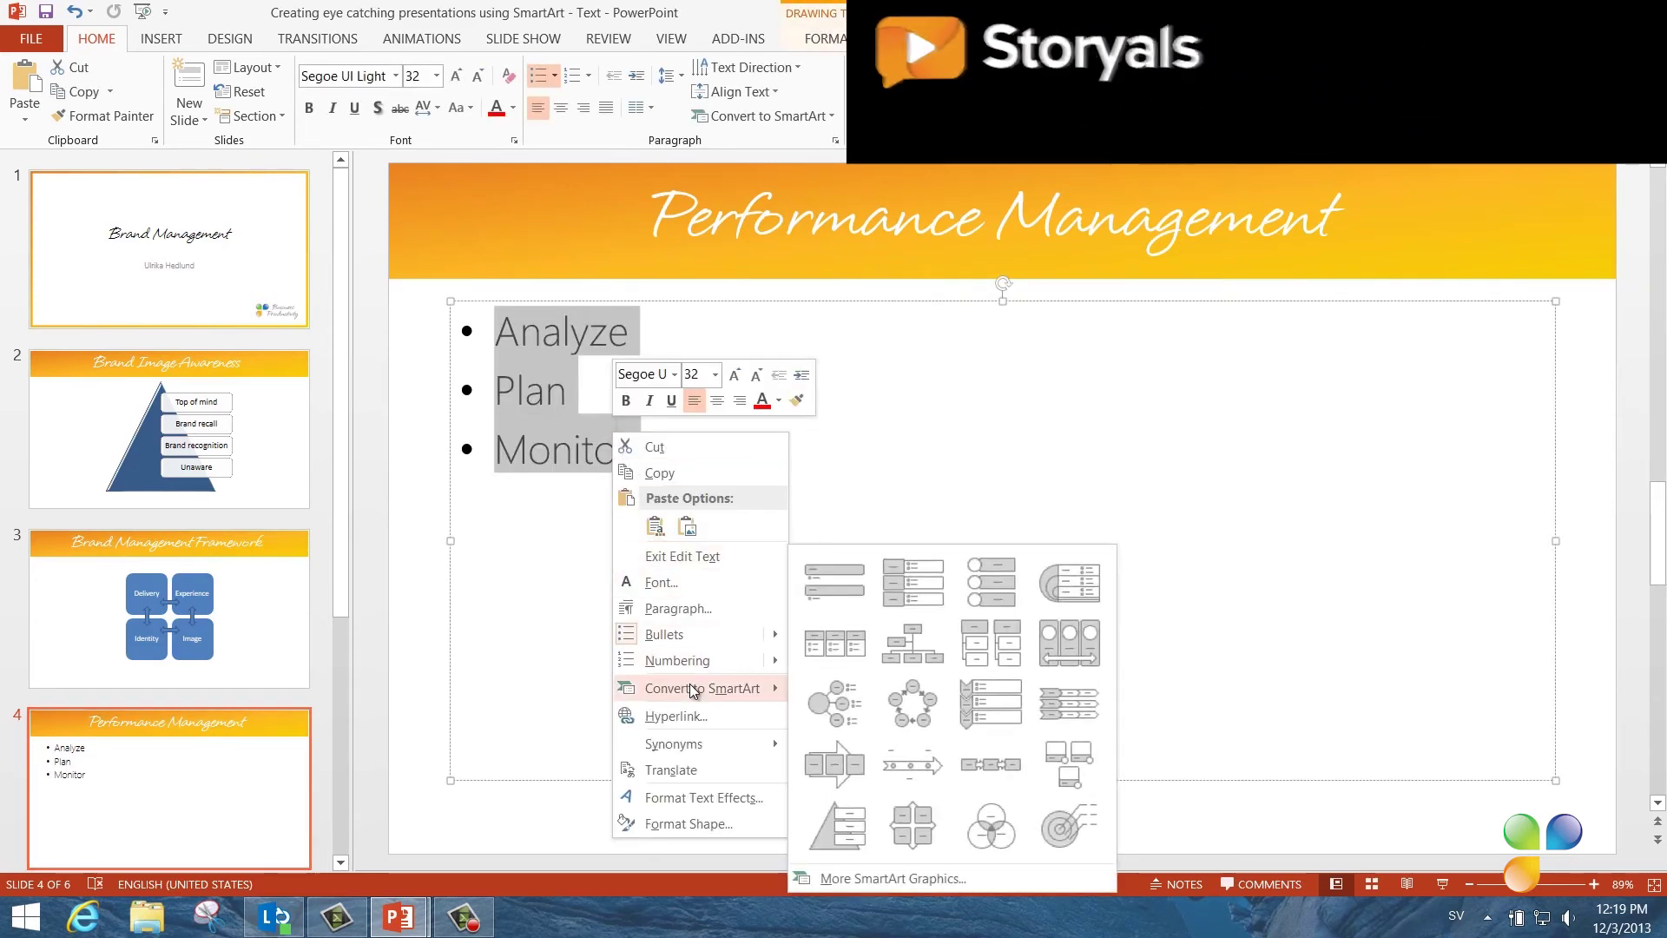
left_click(907, 708)
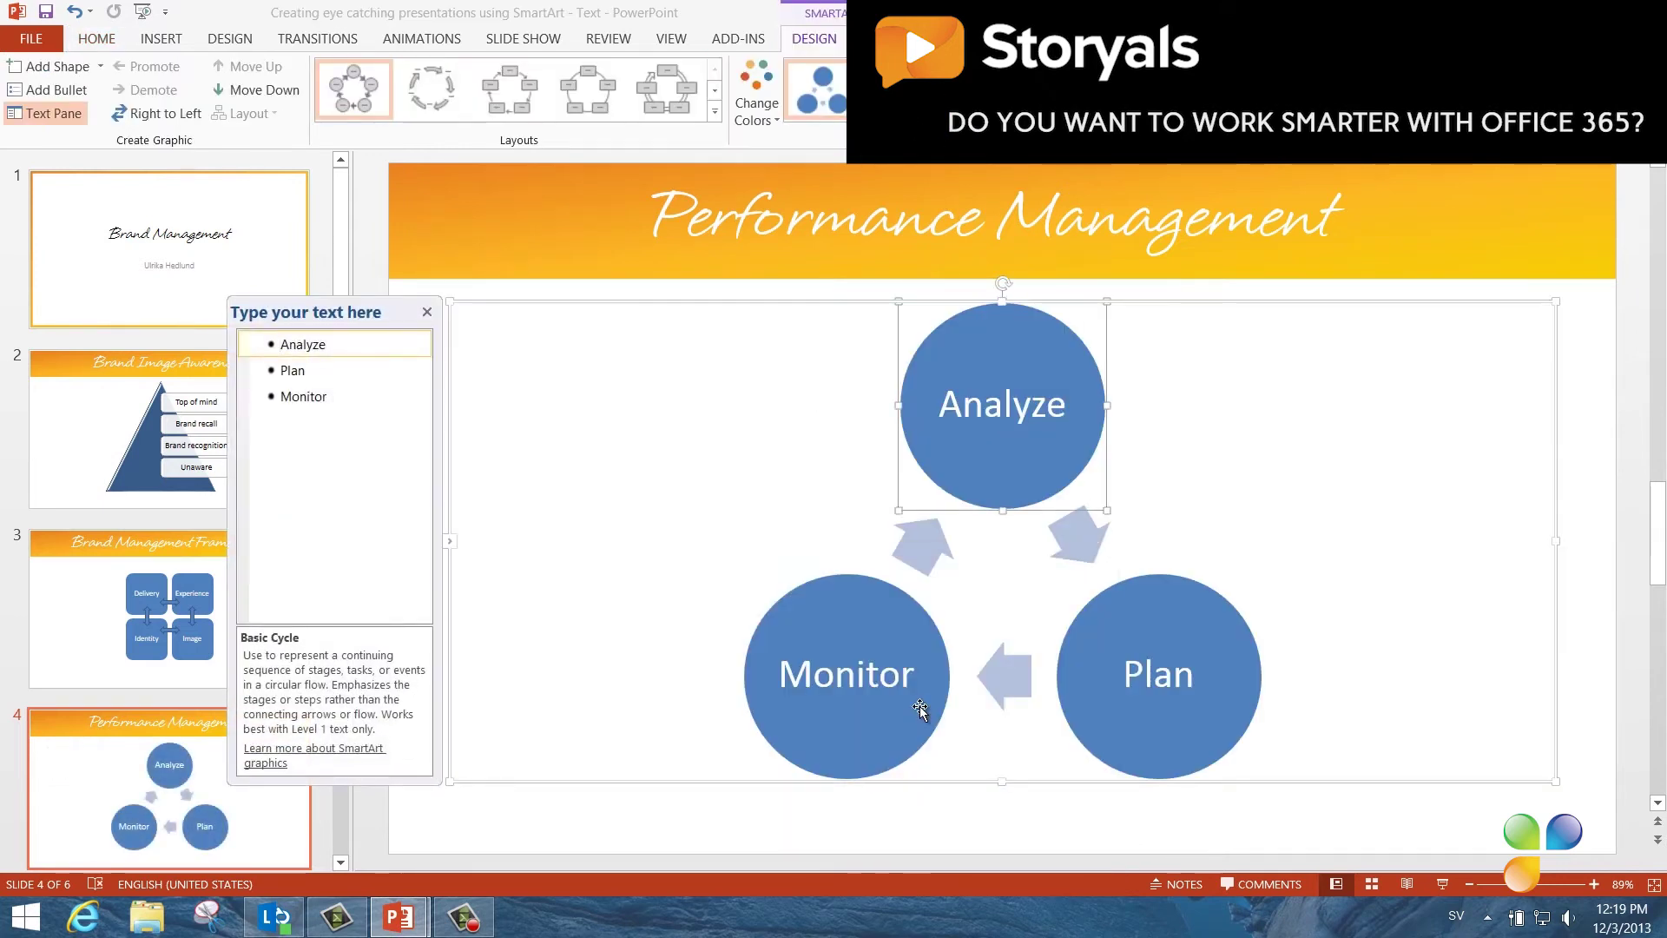
left_click(365, 398)
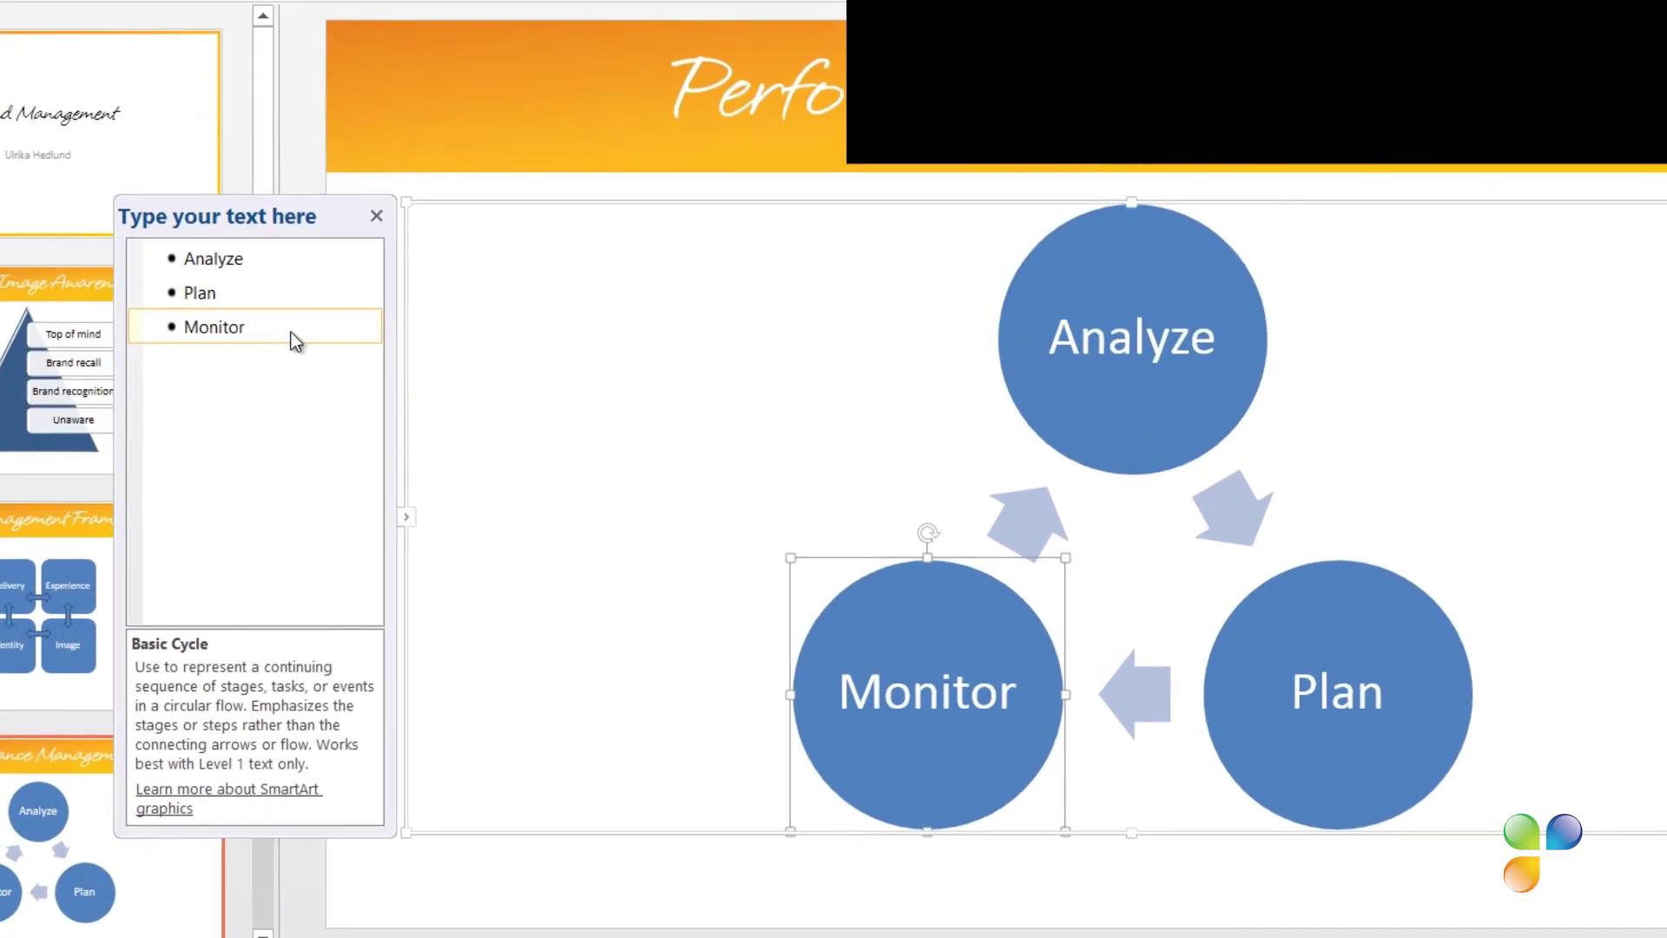
key("Return")
Name the new cycle step 'Change' and move it ahead of Monitor
type("Change")
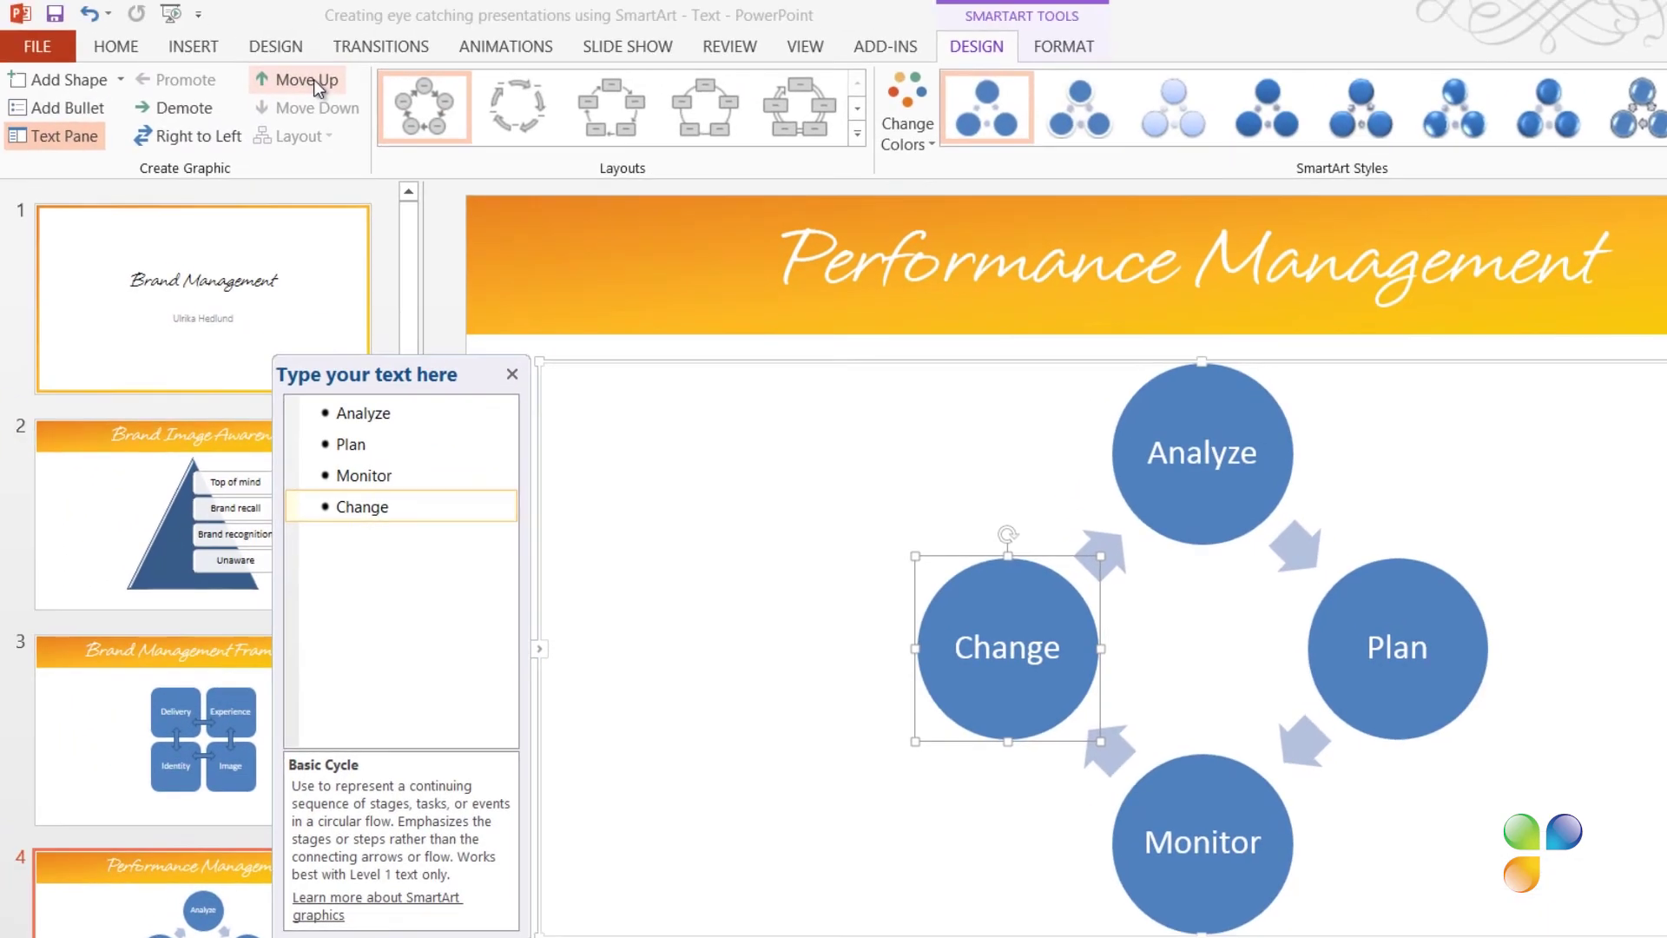
left_click(314, 80)
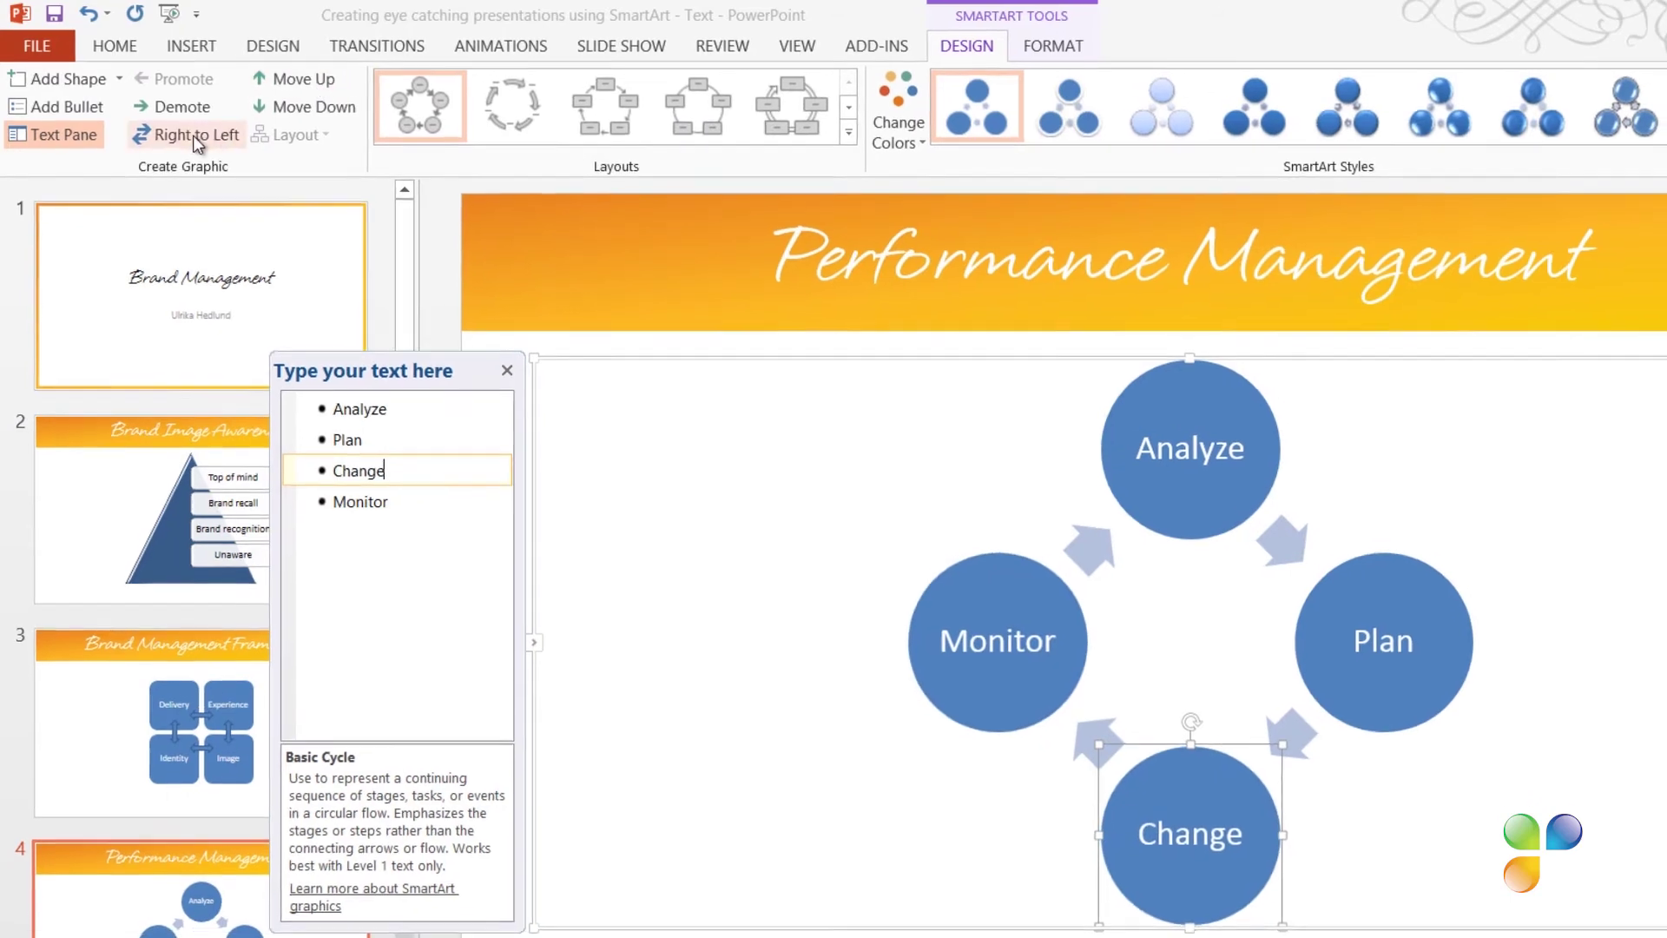
left_click(198, 136)
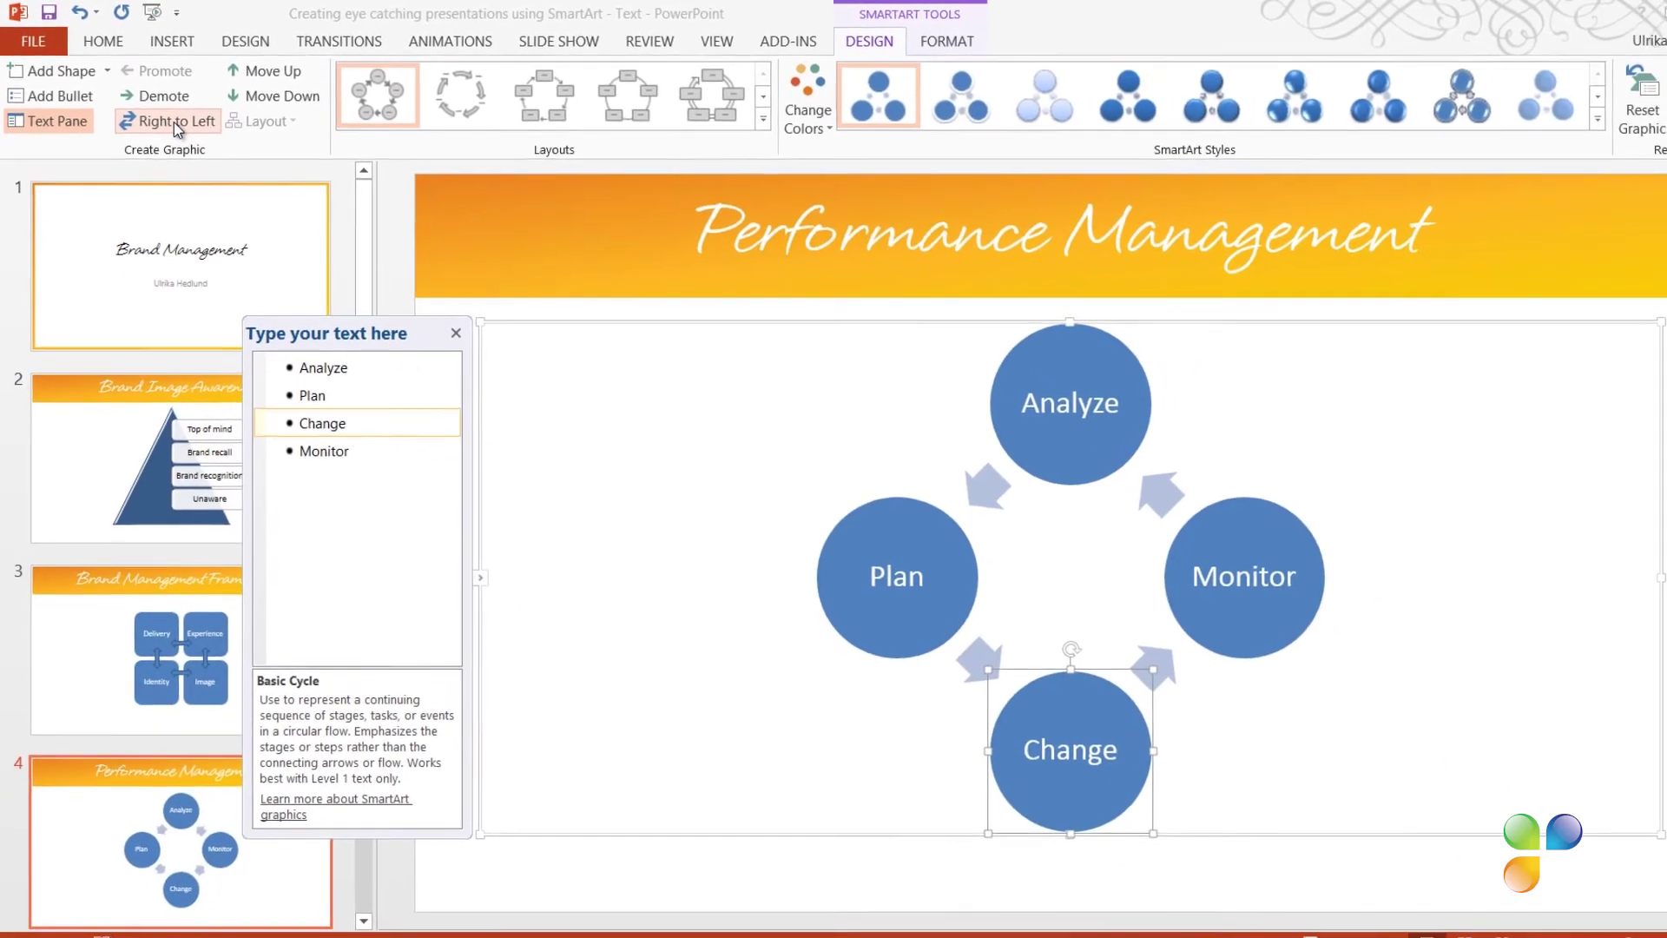
left_click(173, 121)
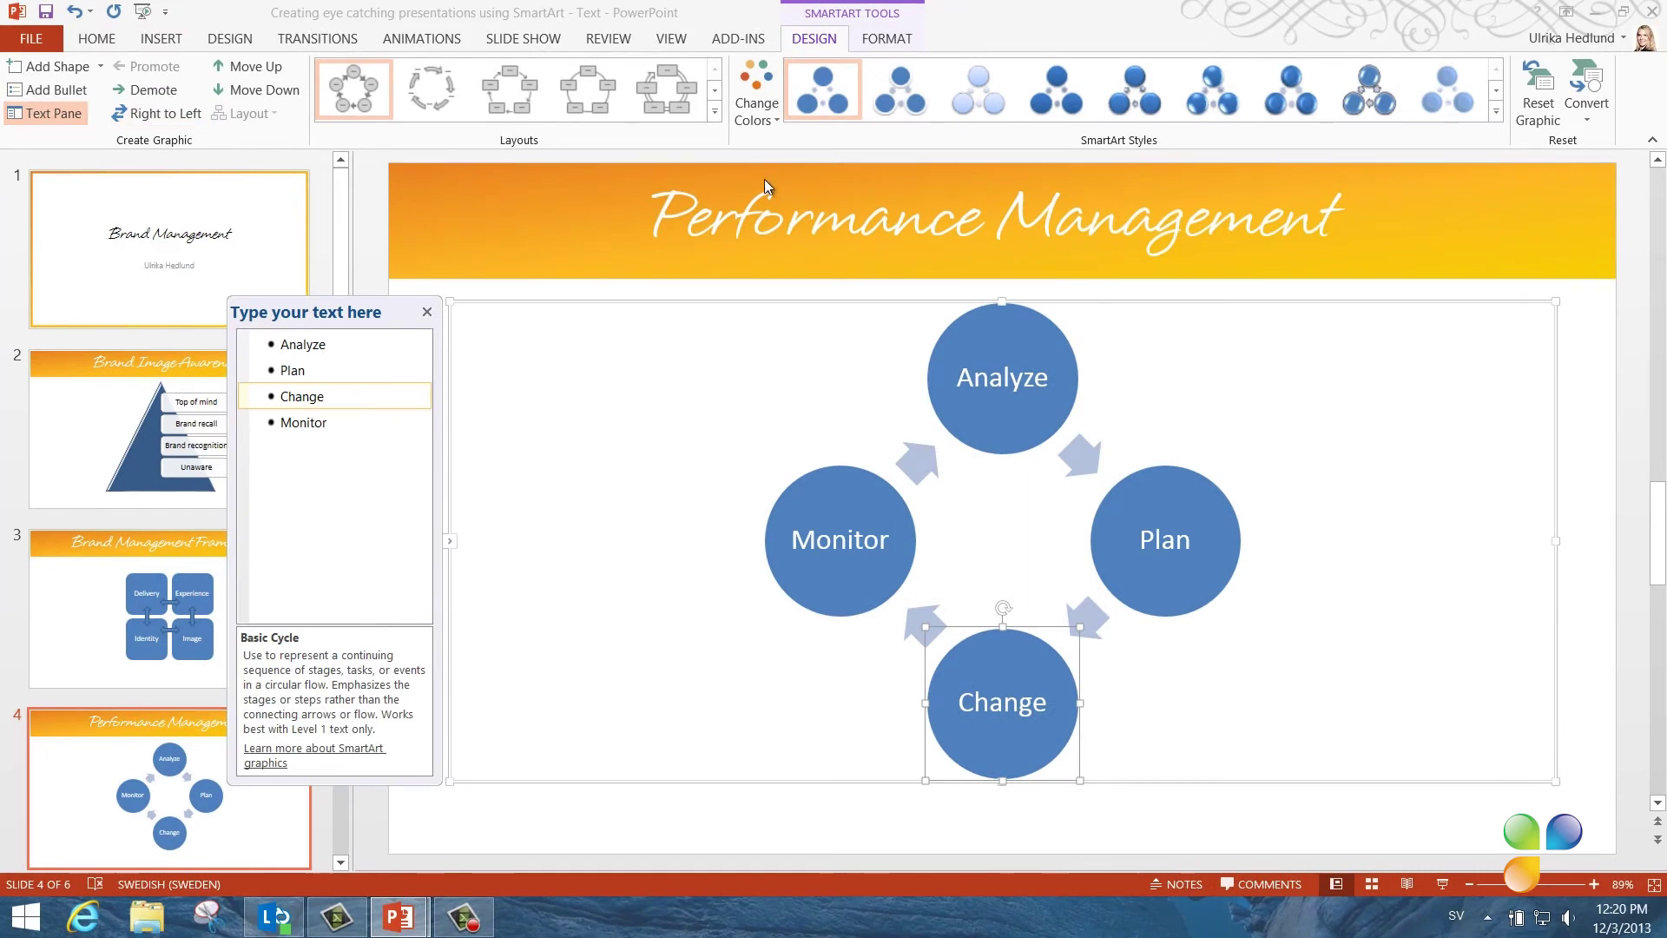
Apply a 3-D SmartArt style to the Performance Management cycle
left_click(1144, 106)
left_click(1490, 657)
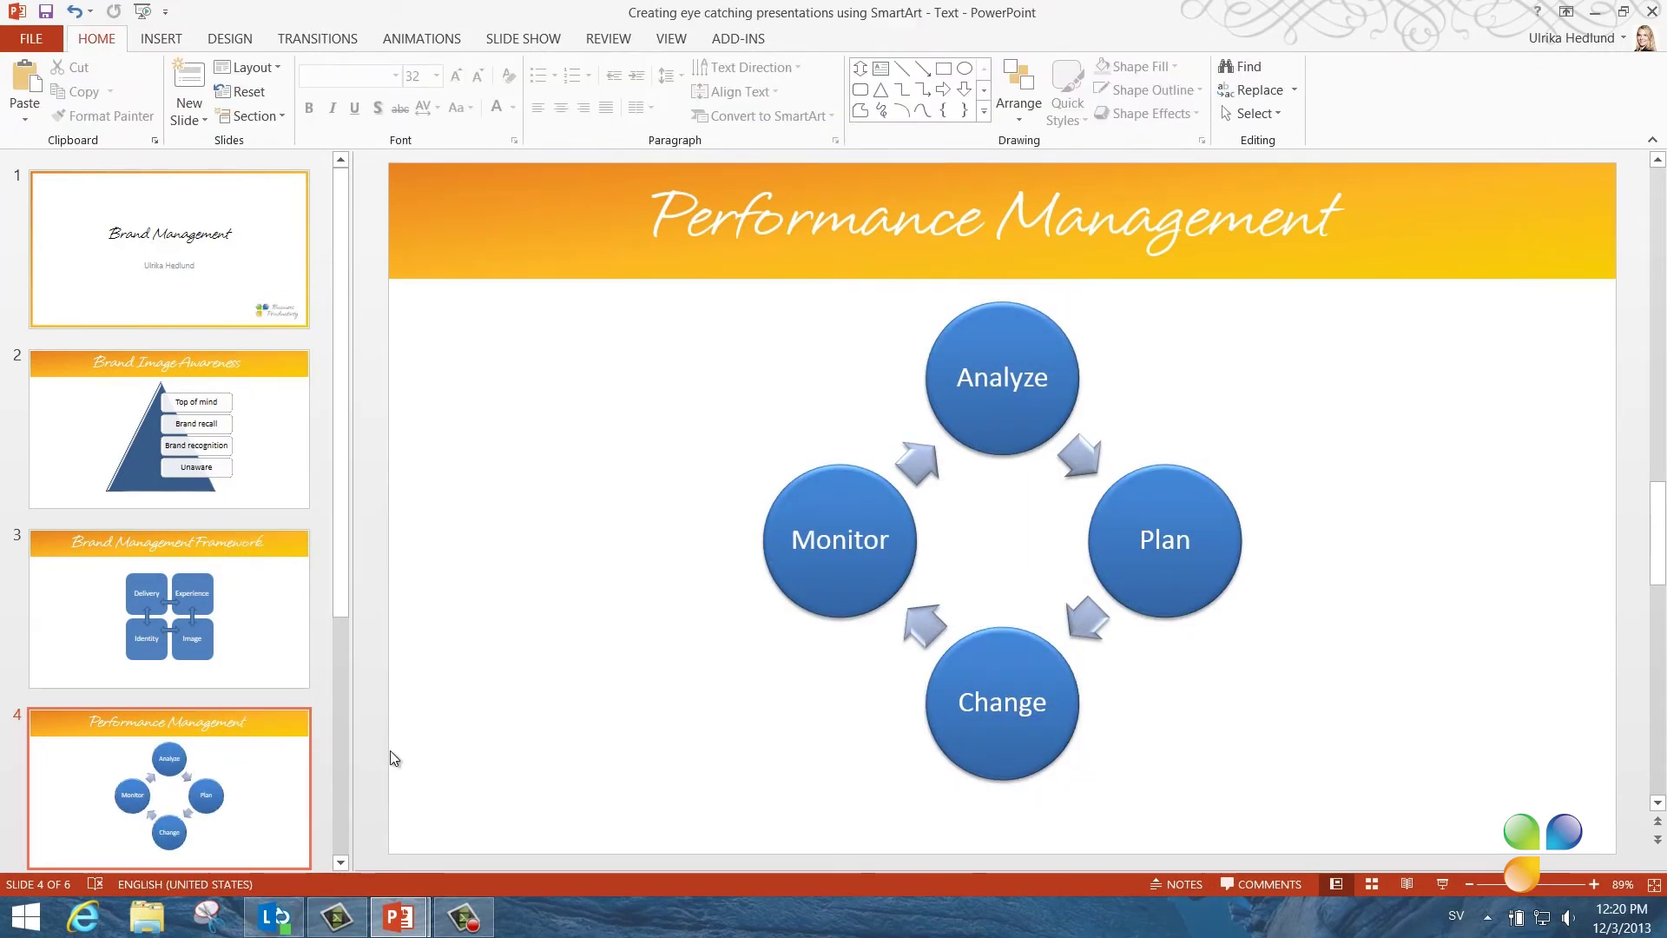
scroll(137, 744, "down", 4)
Convert the Brand Equity Framework bullets into a Hierarchy Half Circle Organization Chart
left_click(158, 580)
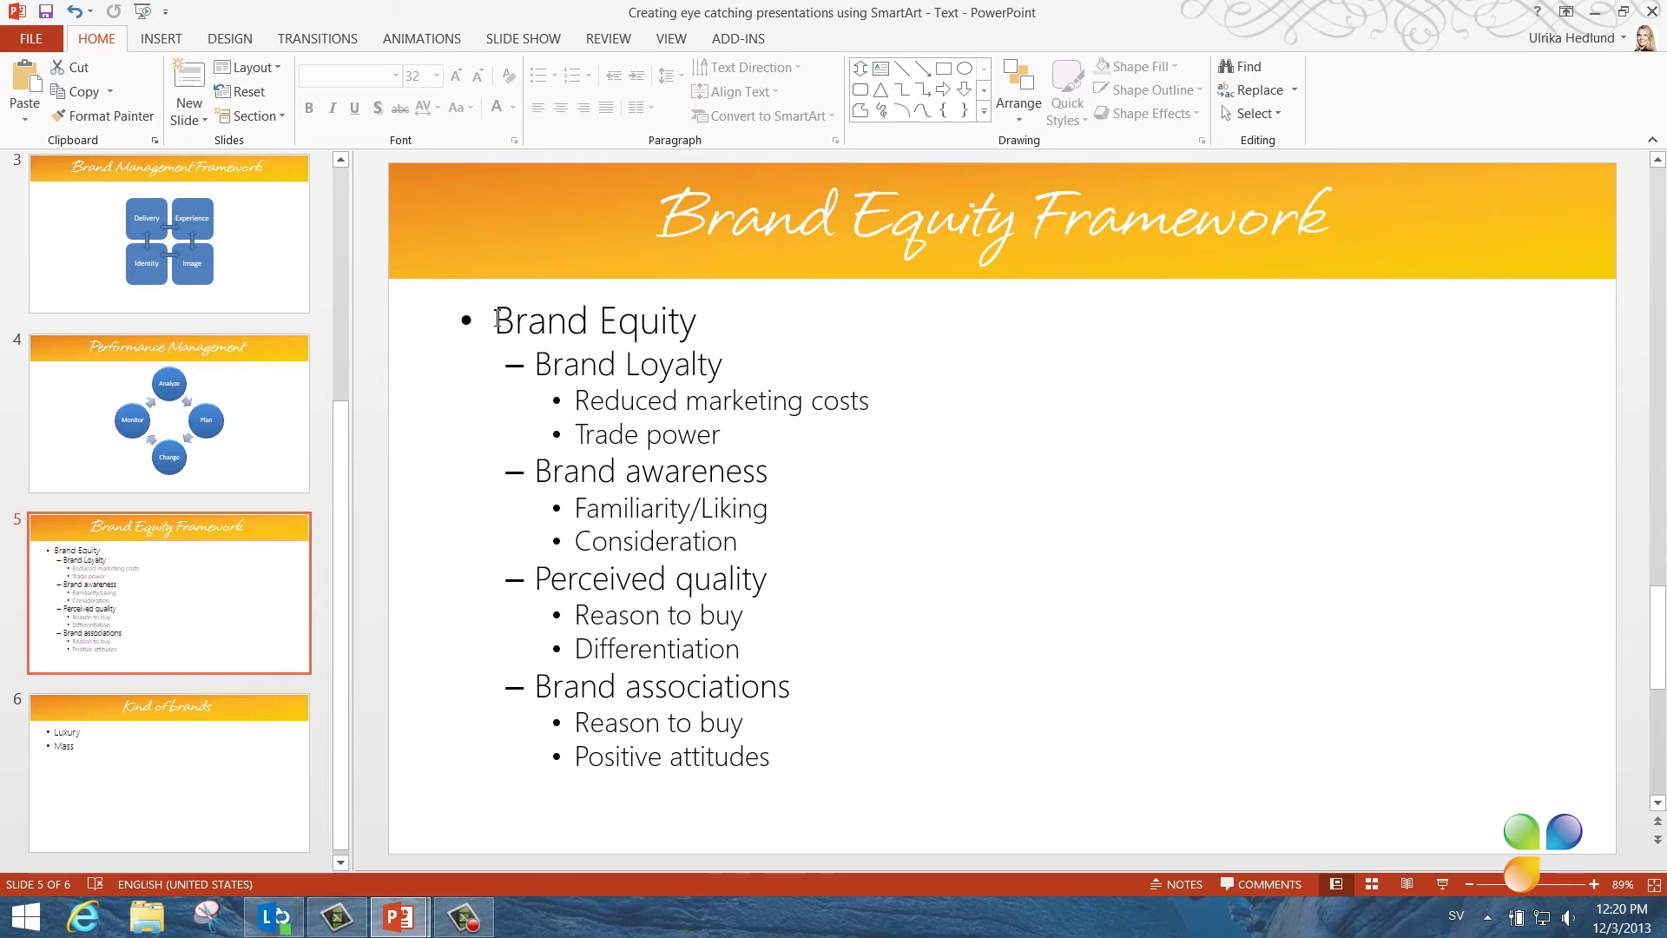
left_click_drag(494, 319, 800, 755)
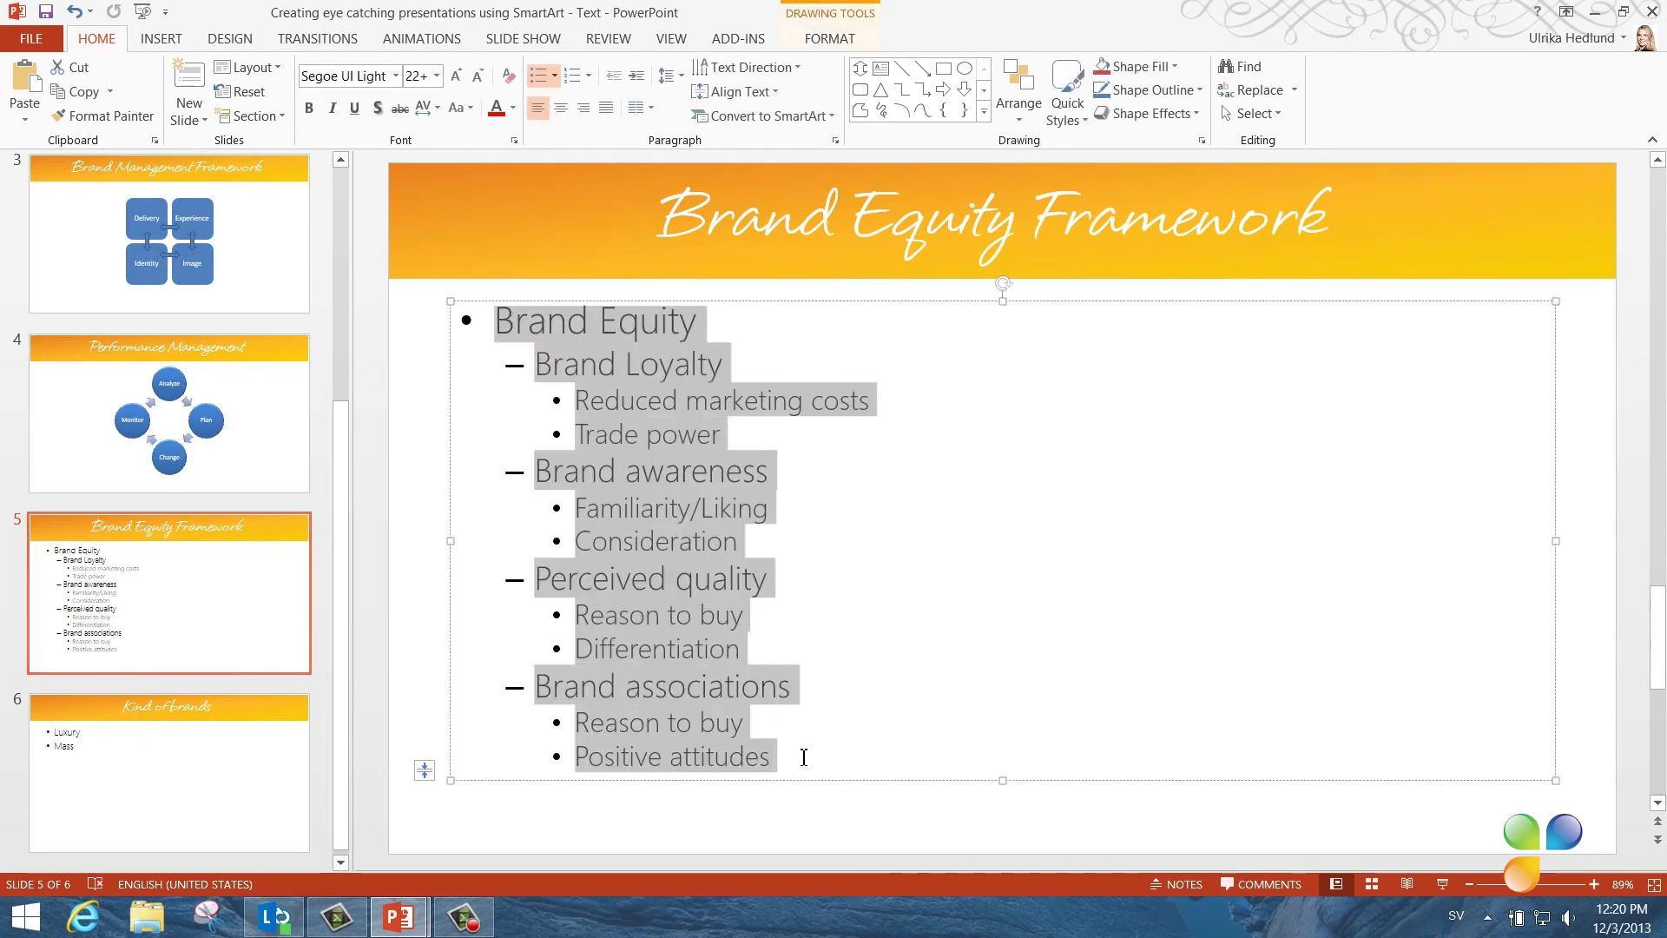
right_click(708, 504)
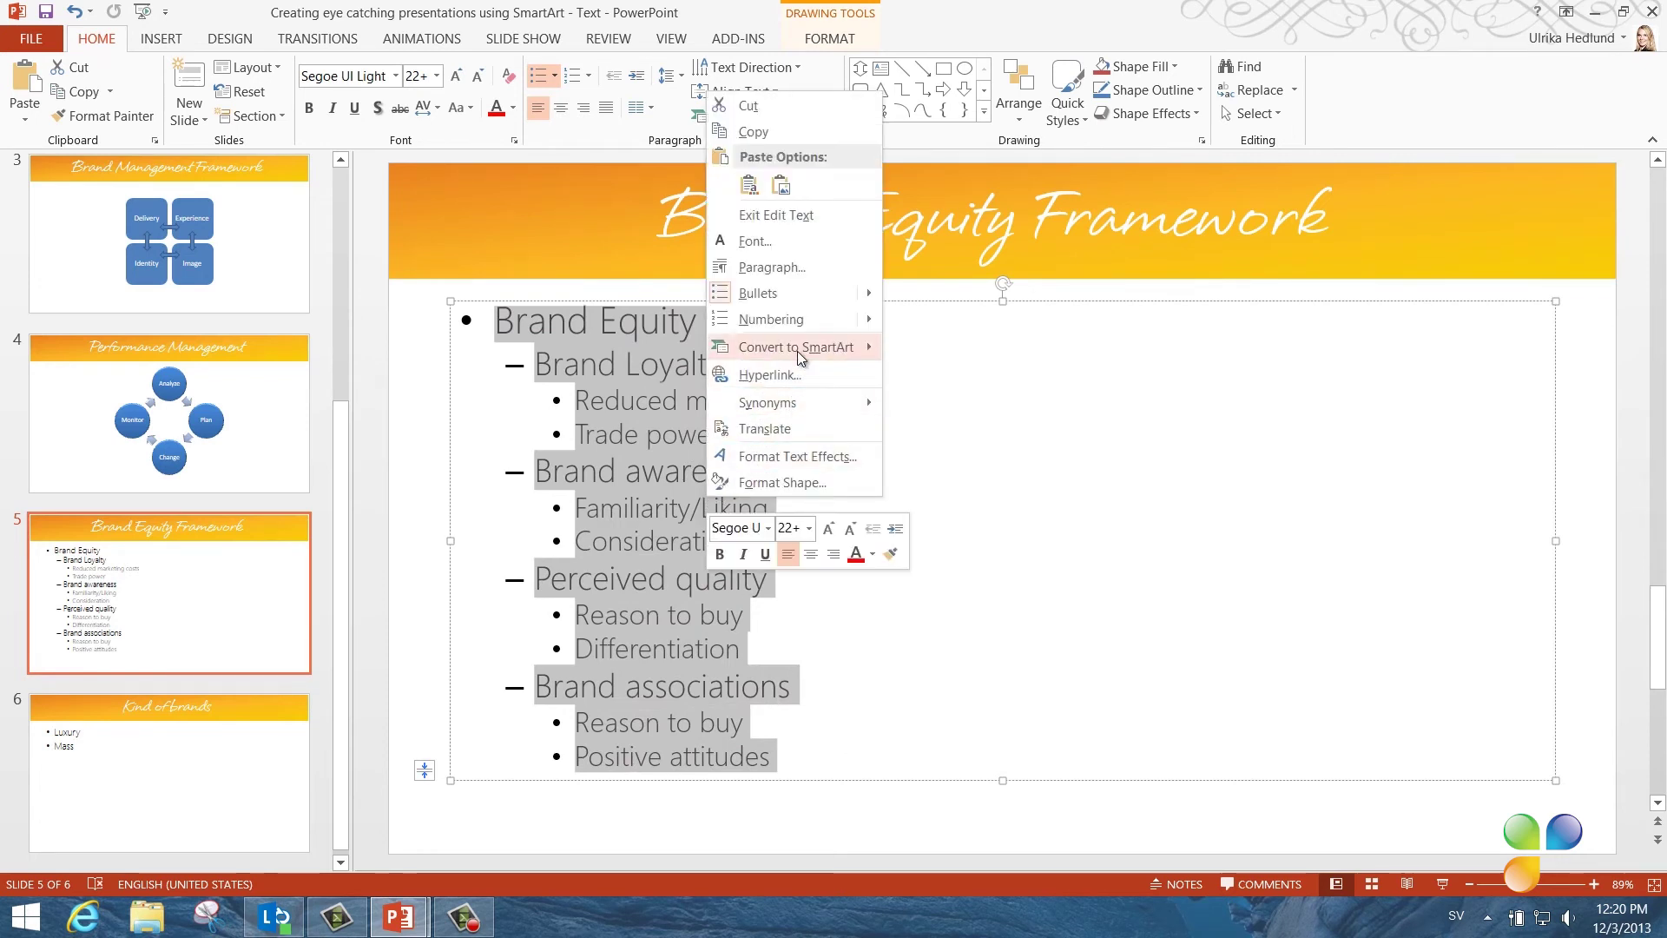
mouse_move(798, 356)
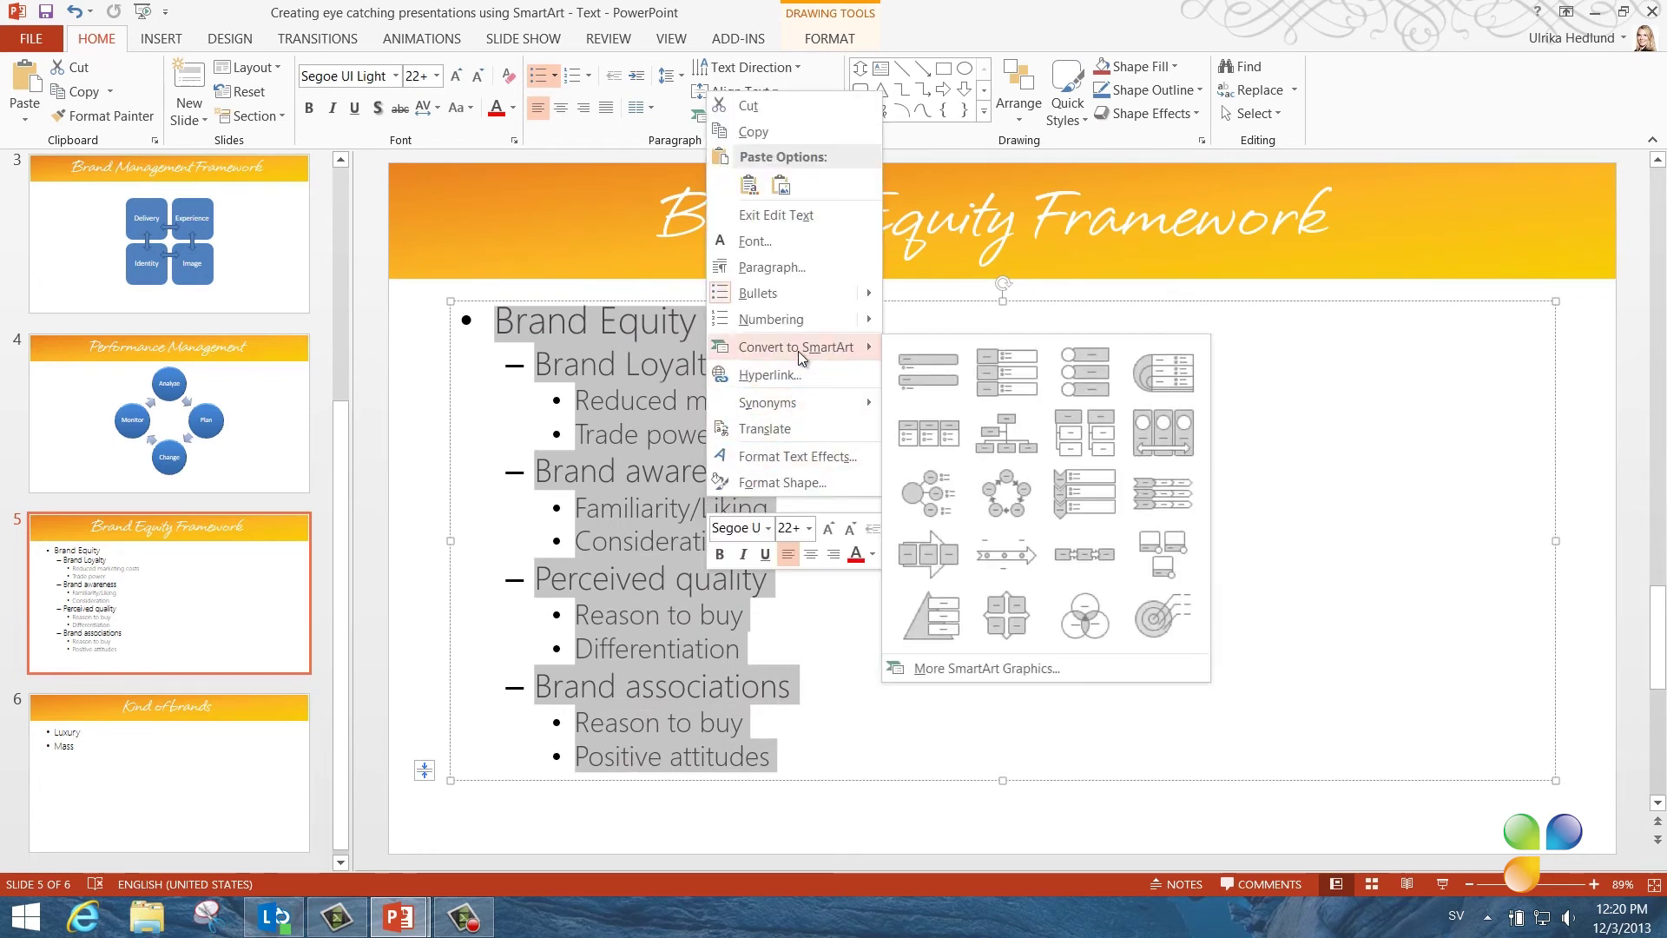
left_click(986, 668)
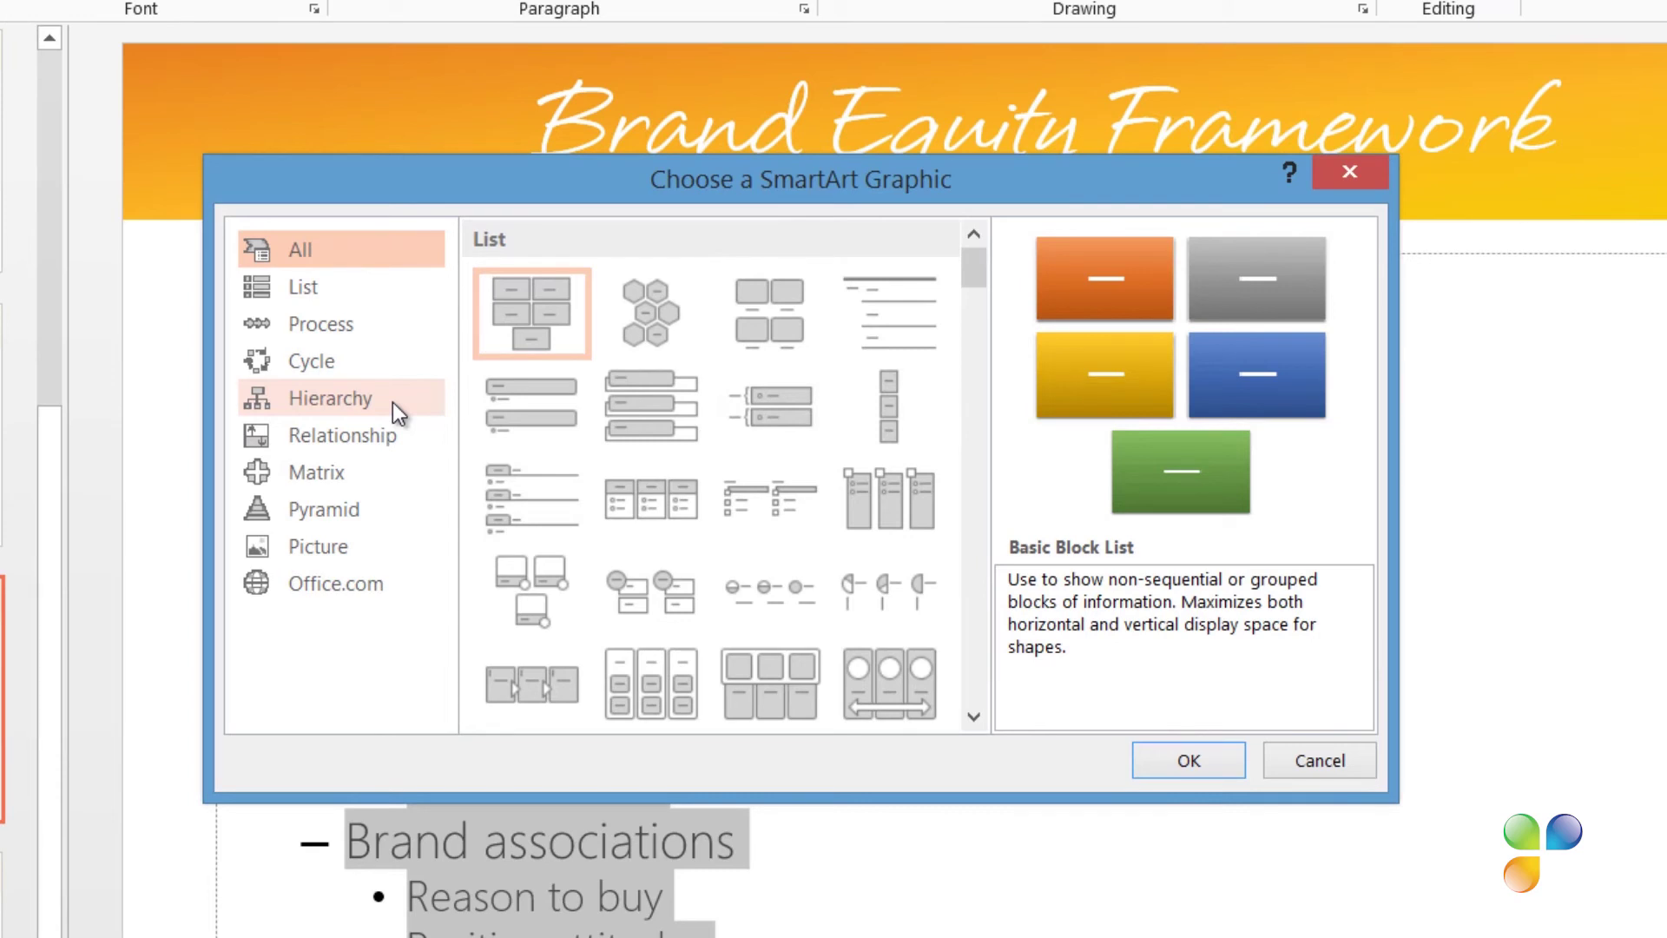
left_click(392, 403)
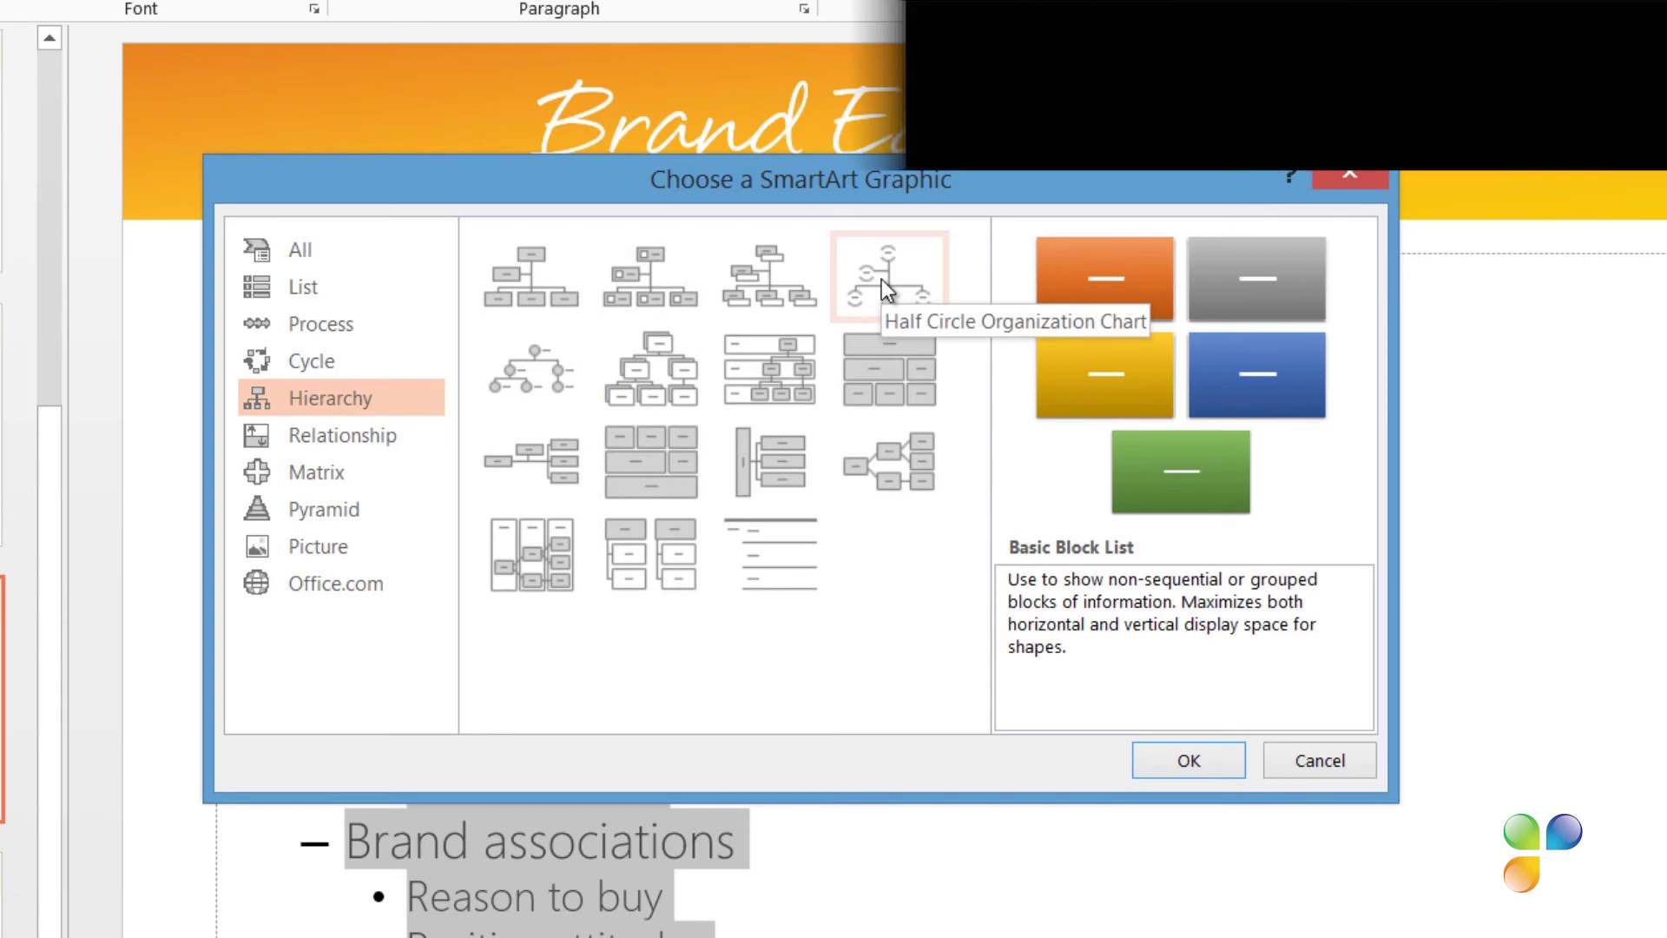
left_click(882, 279)
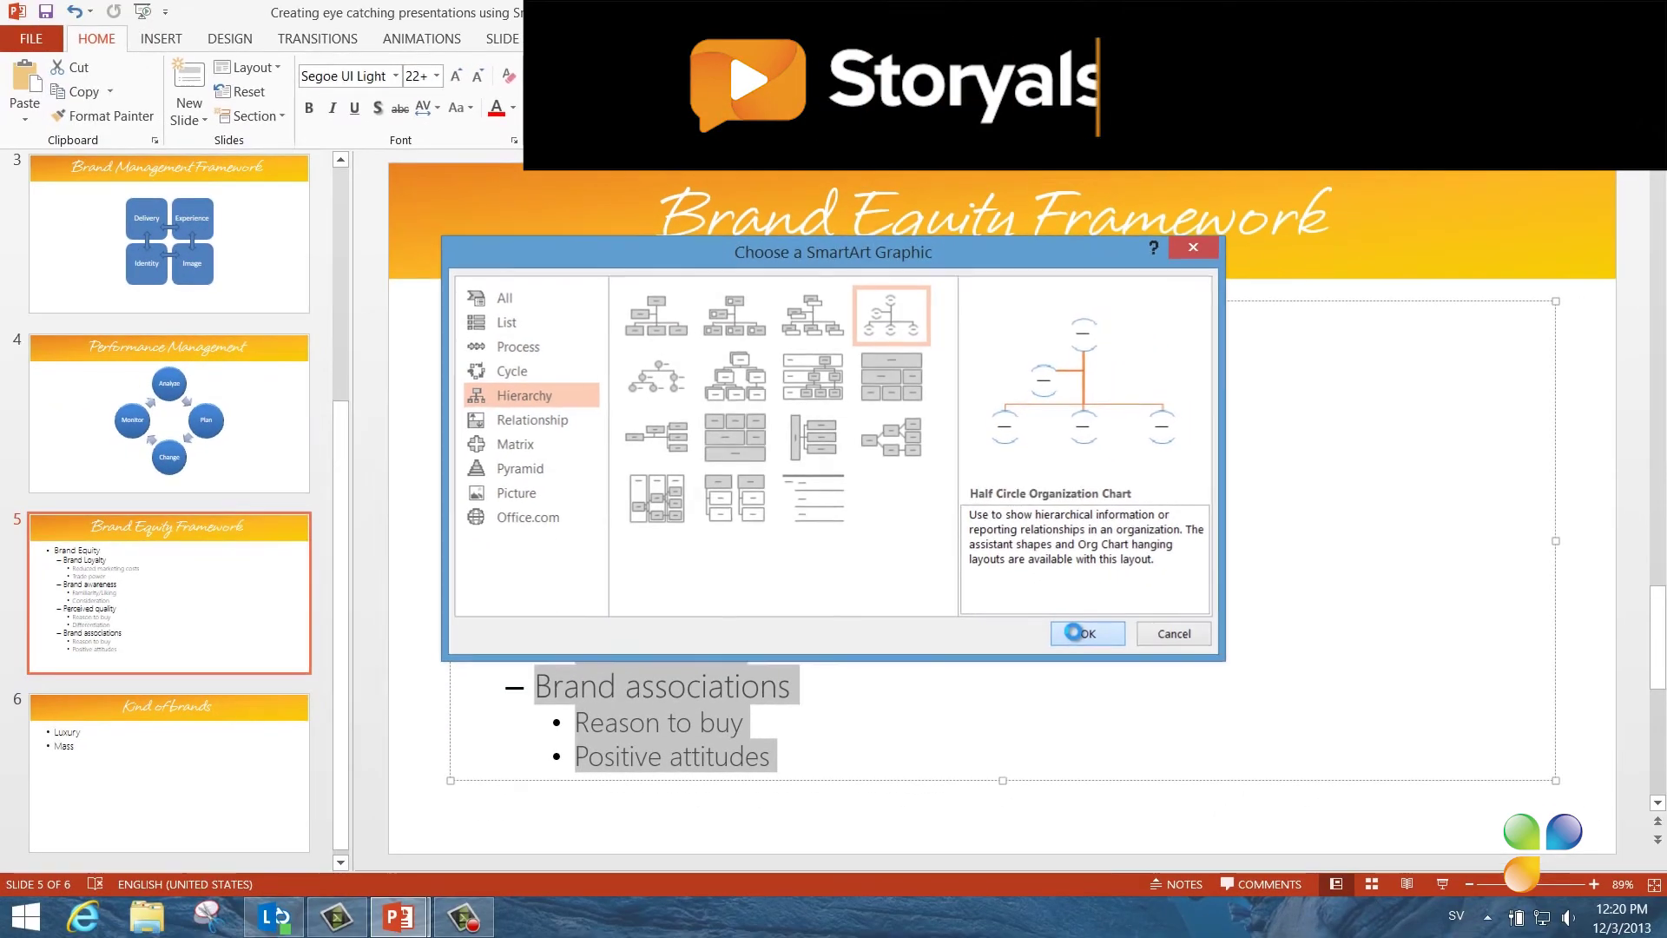
left_click(1143, 704)
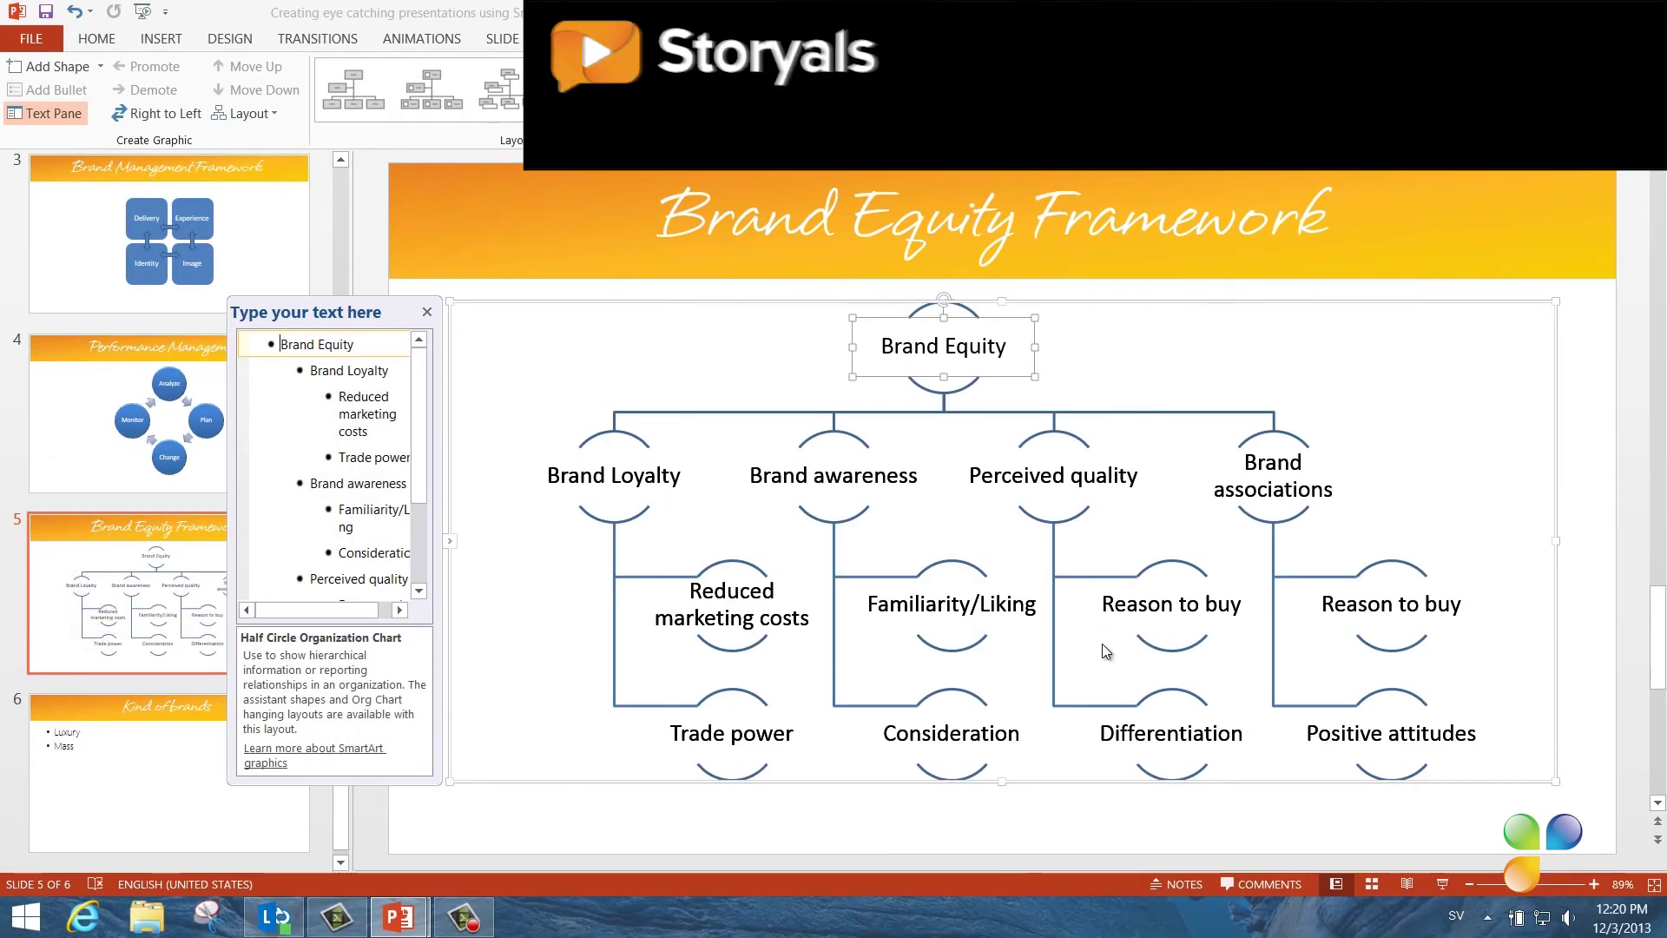
Leave the org chart and delete the Luxury and Mass bullets on the Kind of brands slide
left_click(1591, 633)
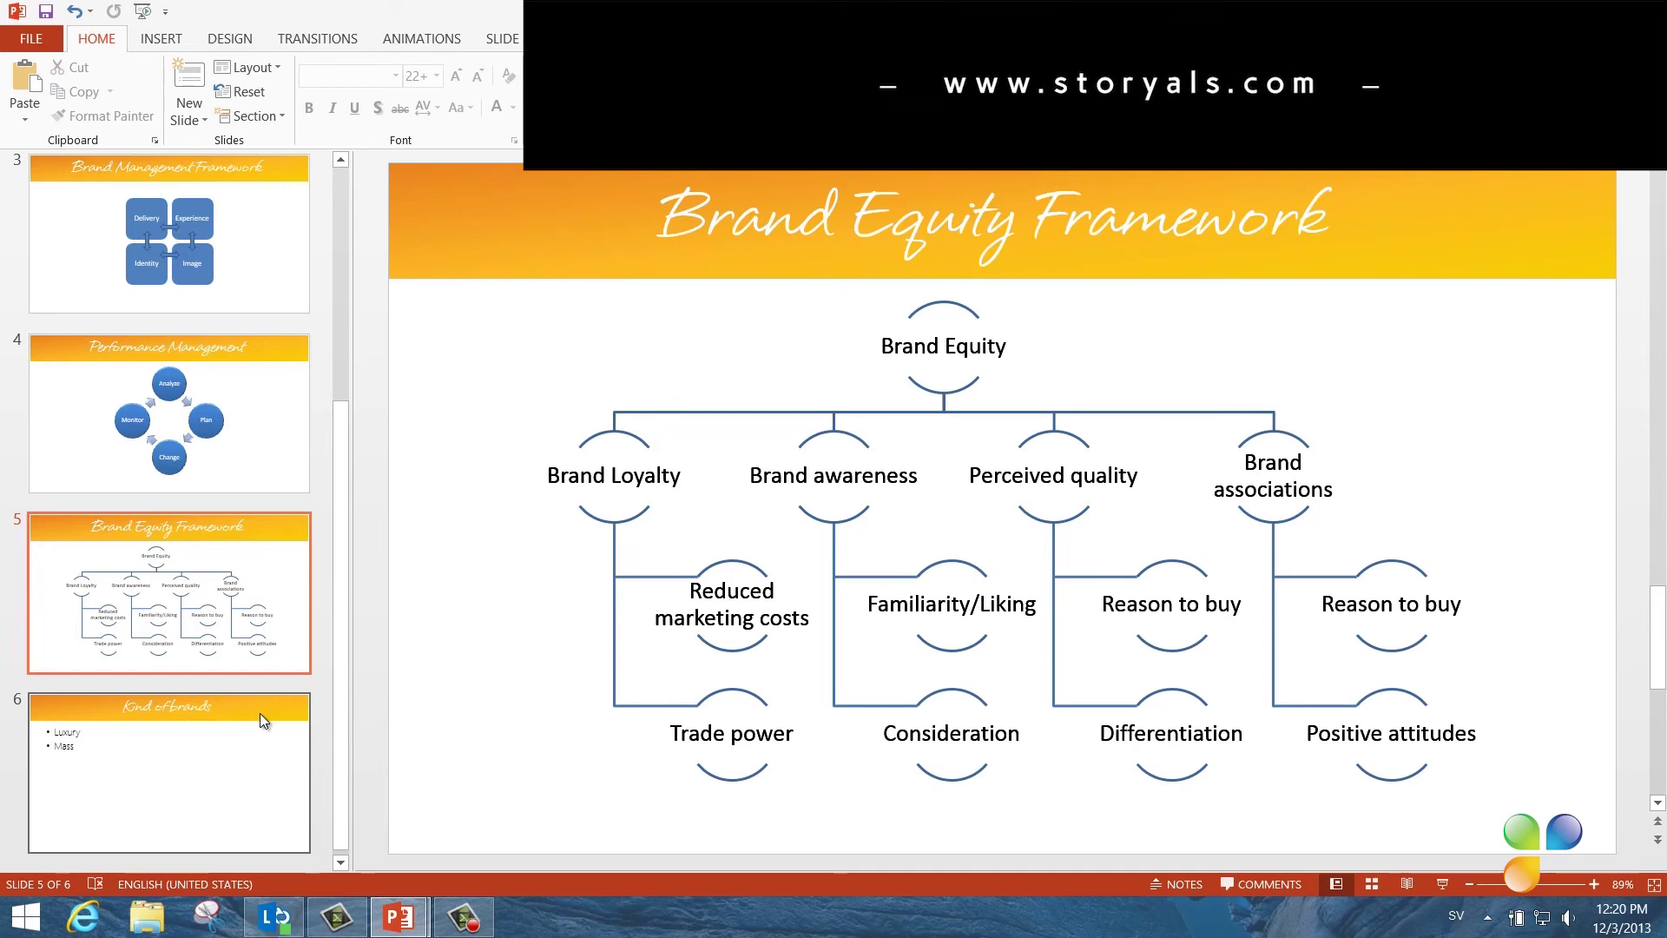
left_click(191, 748)
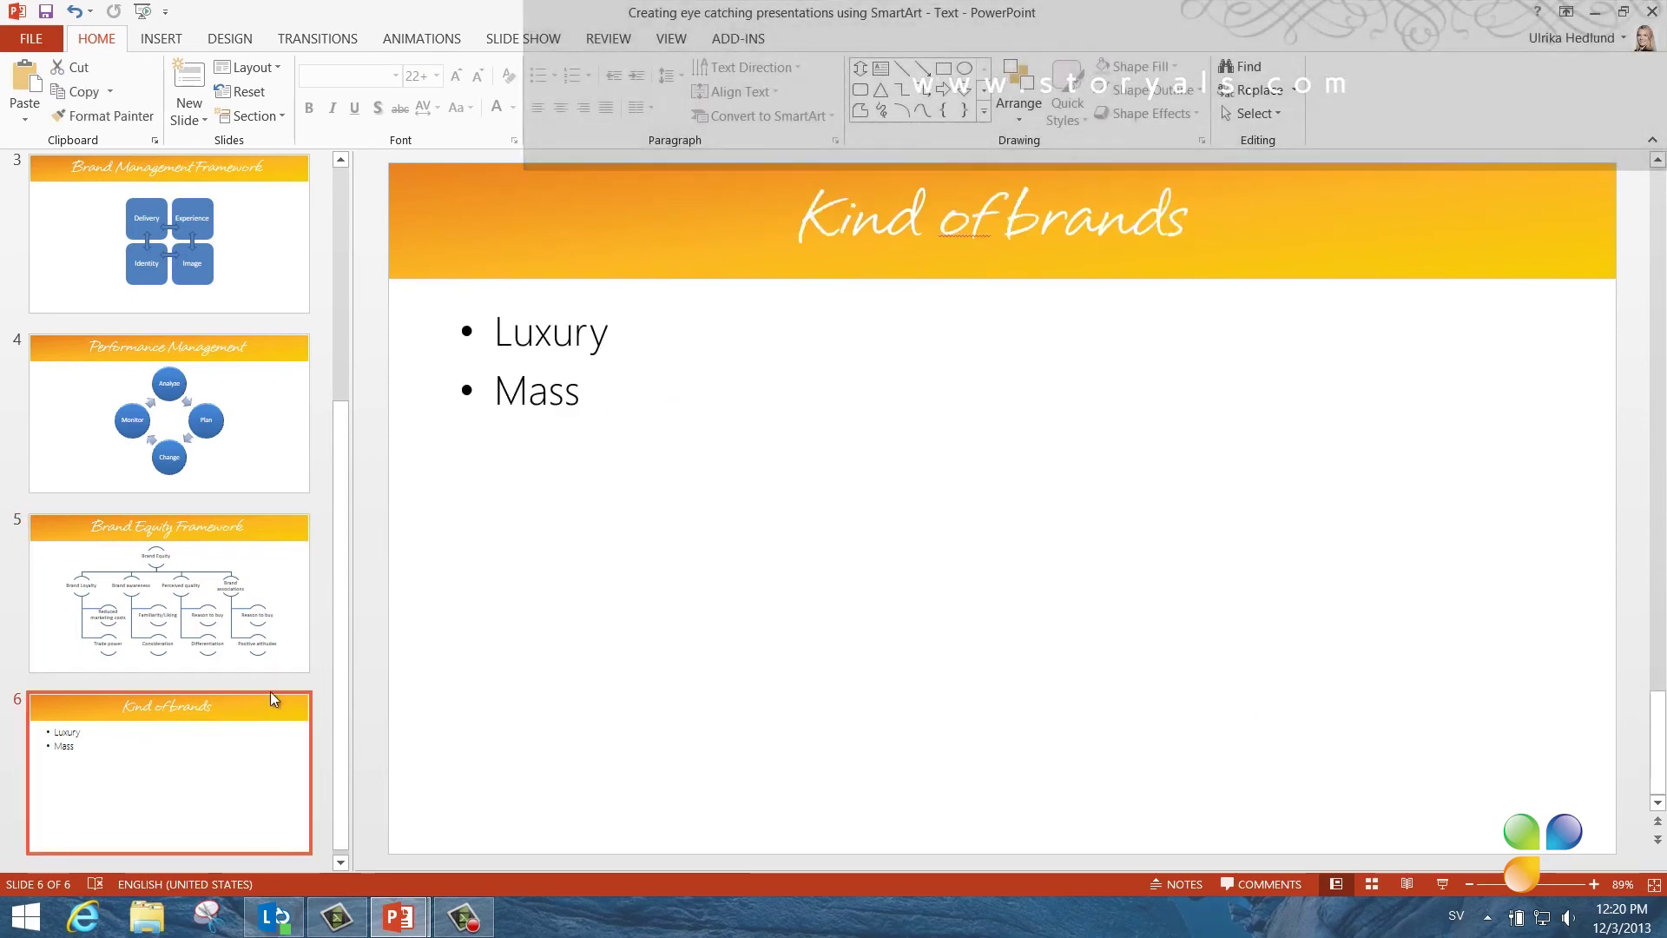
left_click_drag(584, 390, 528, 334)
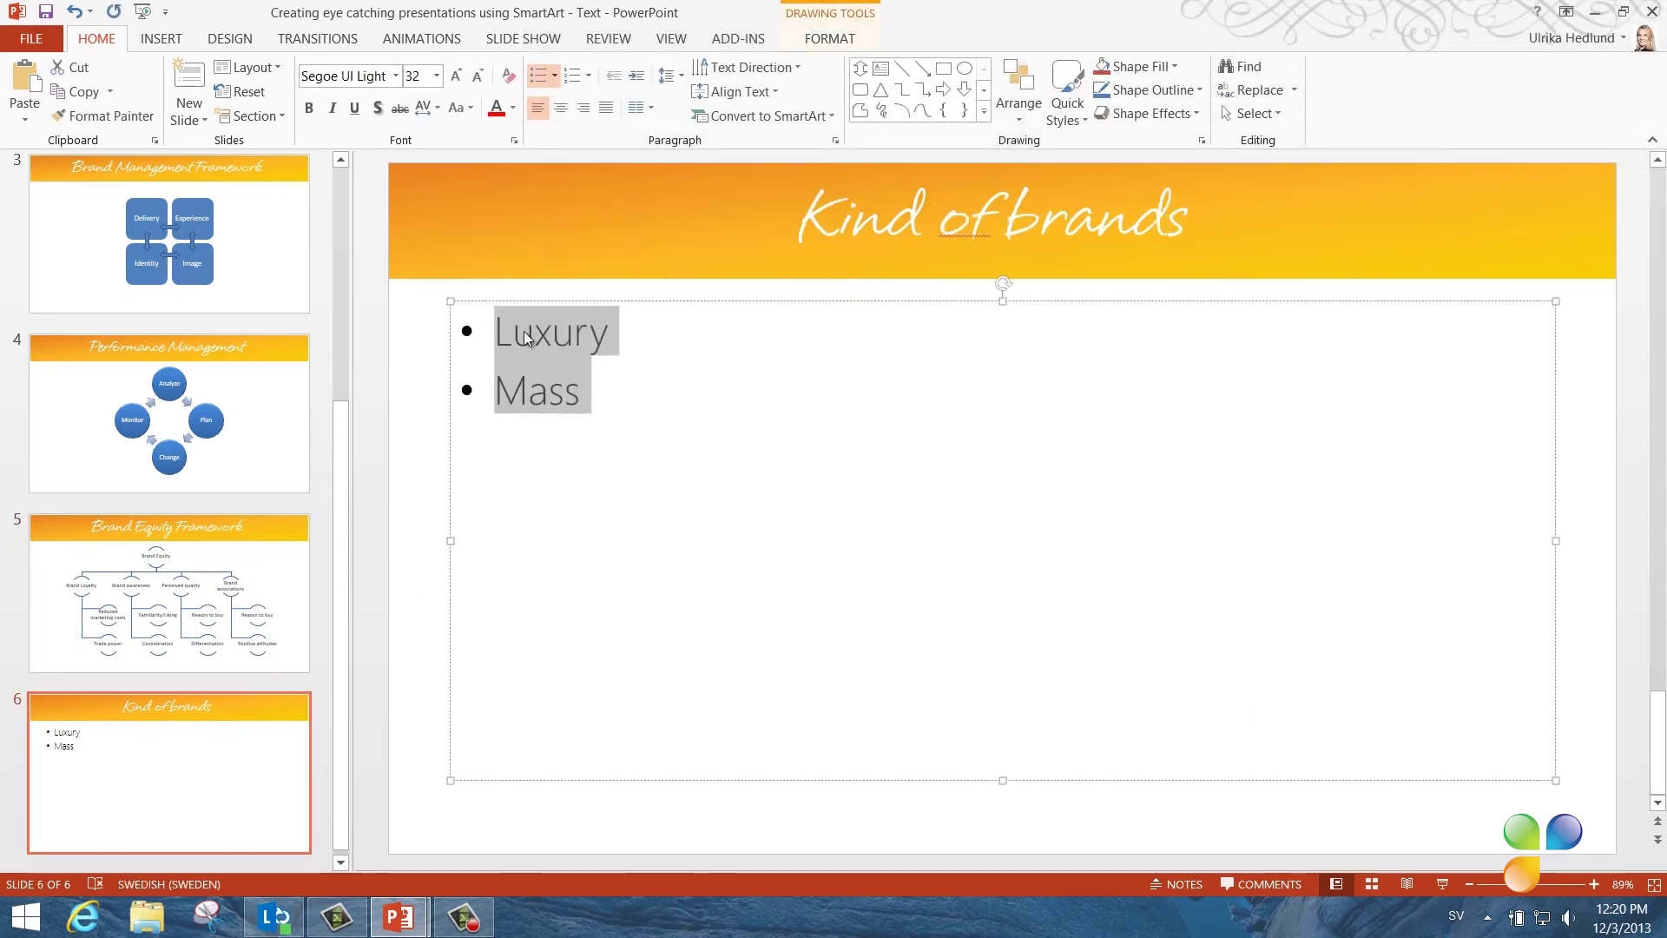
key("Delete")
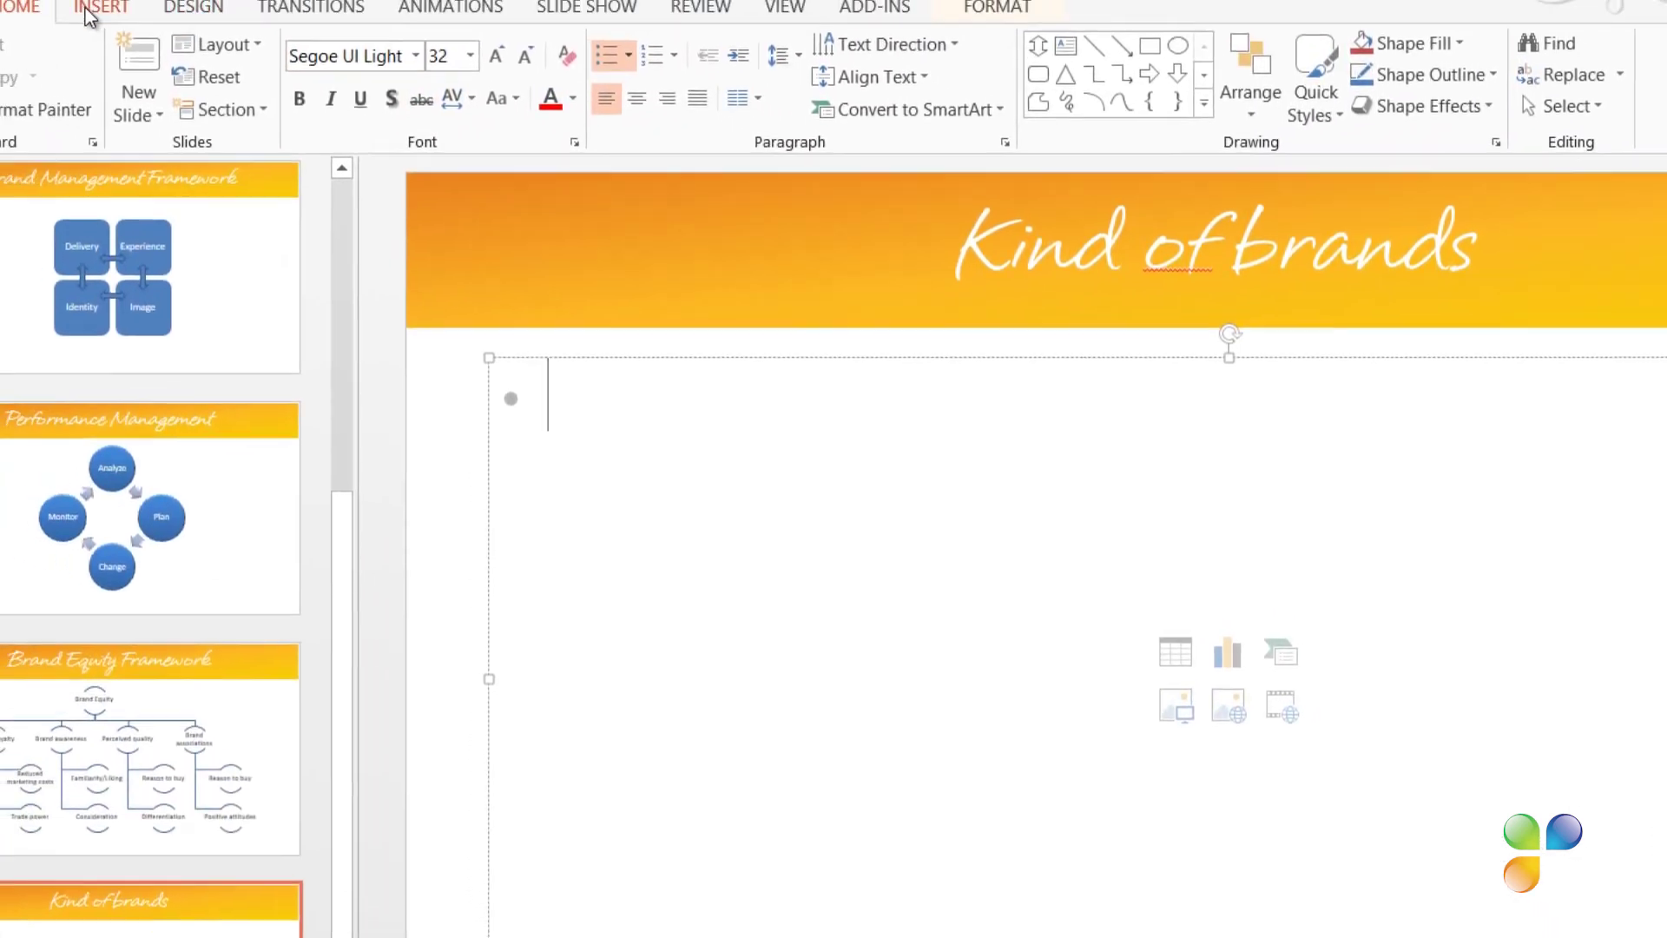
Insert a Relationship > Counterbalance Arrows SmartArt graphic on the Kind of brands slide
left_click(94, 11)
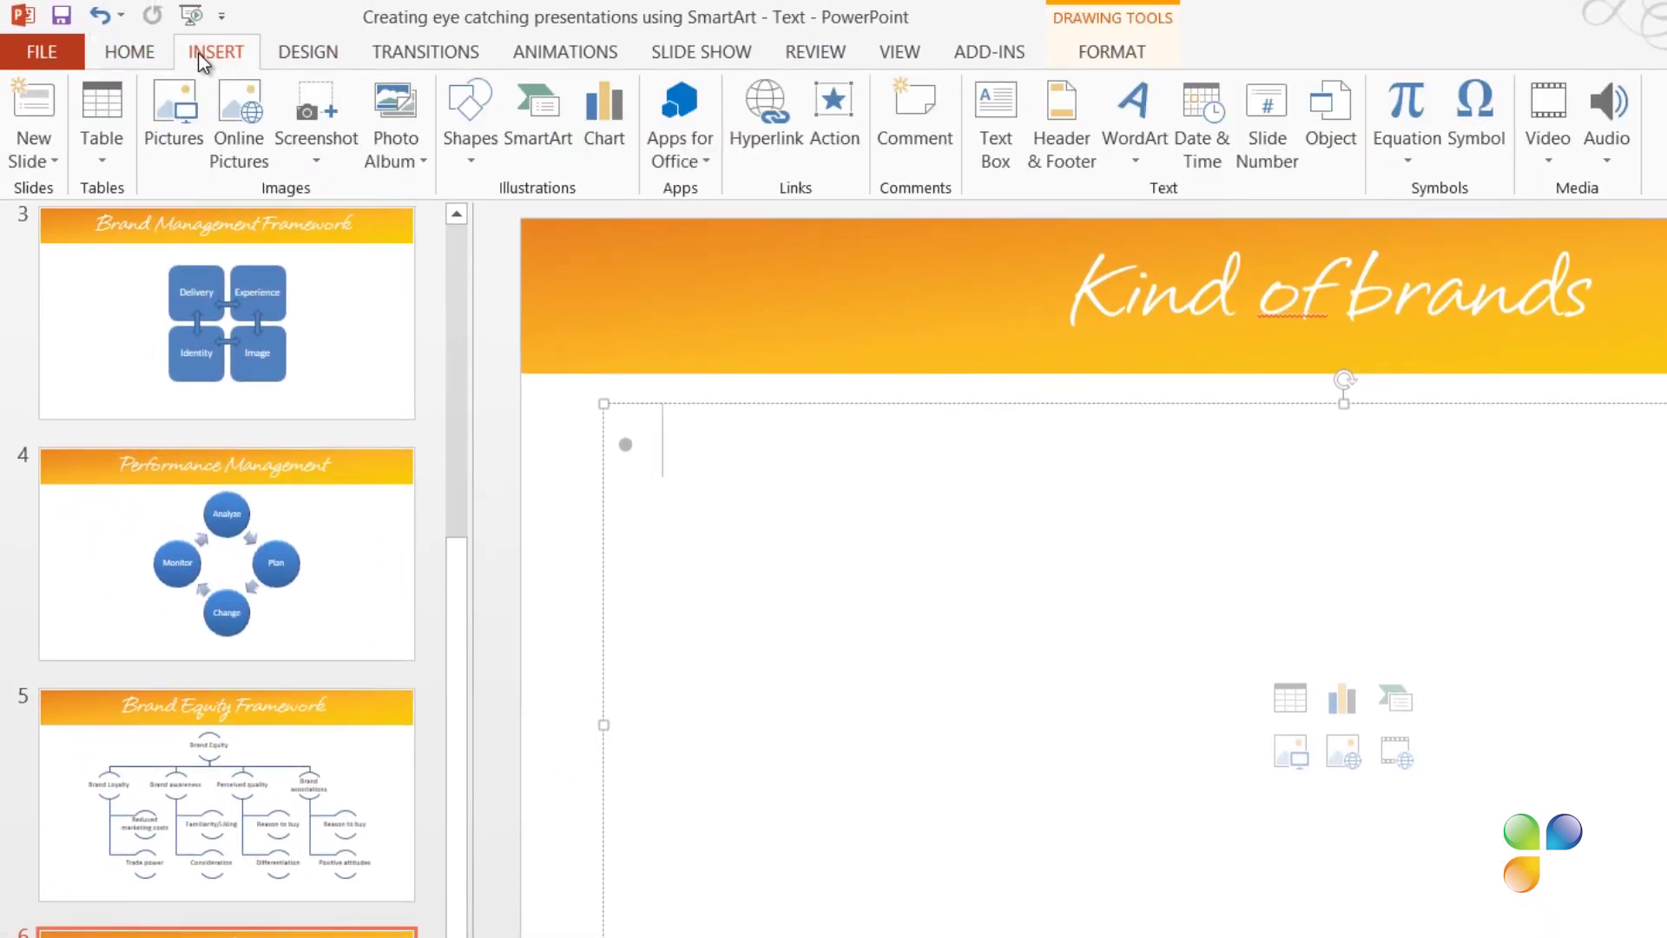
left_click(553, 128)
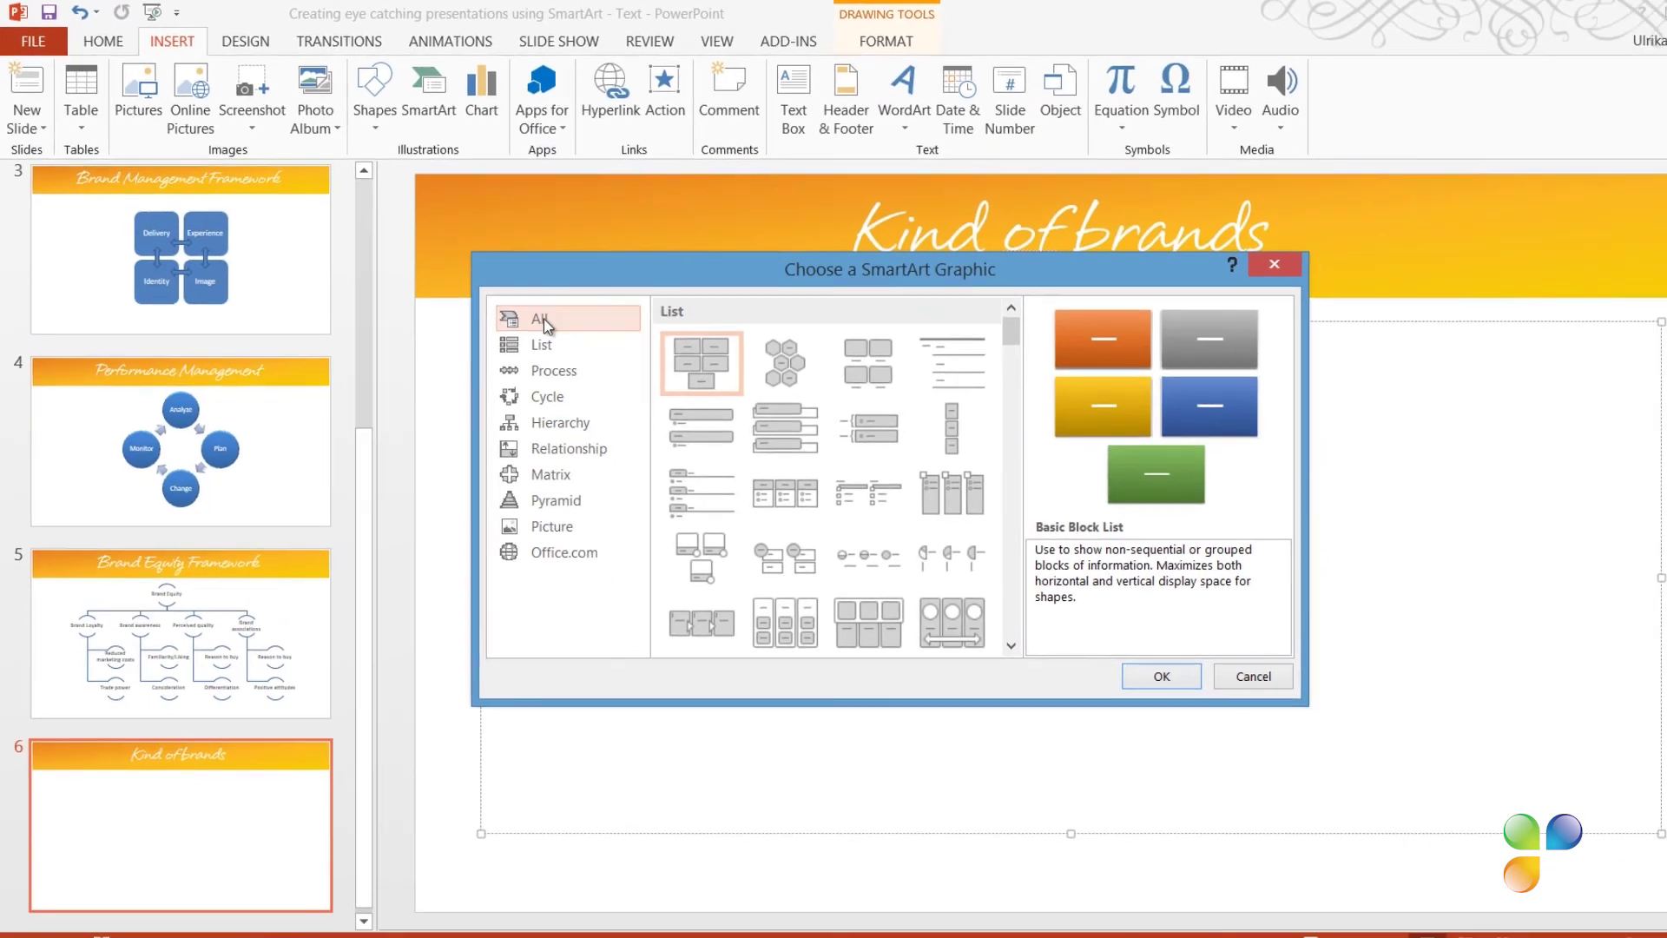
left_click(575, 450)
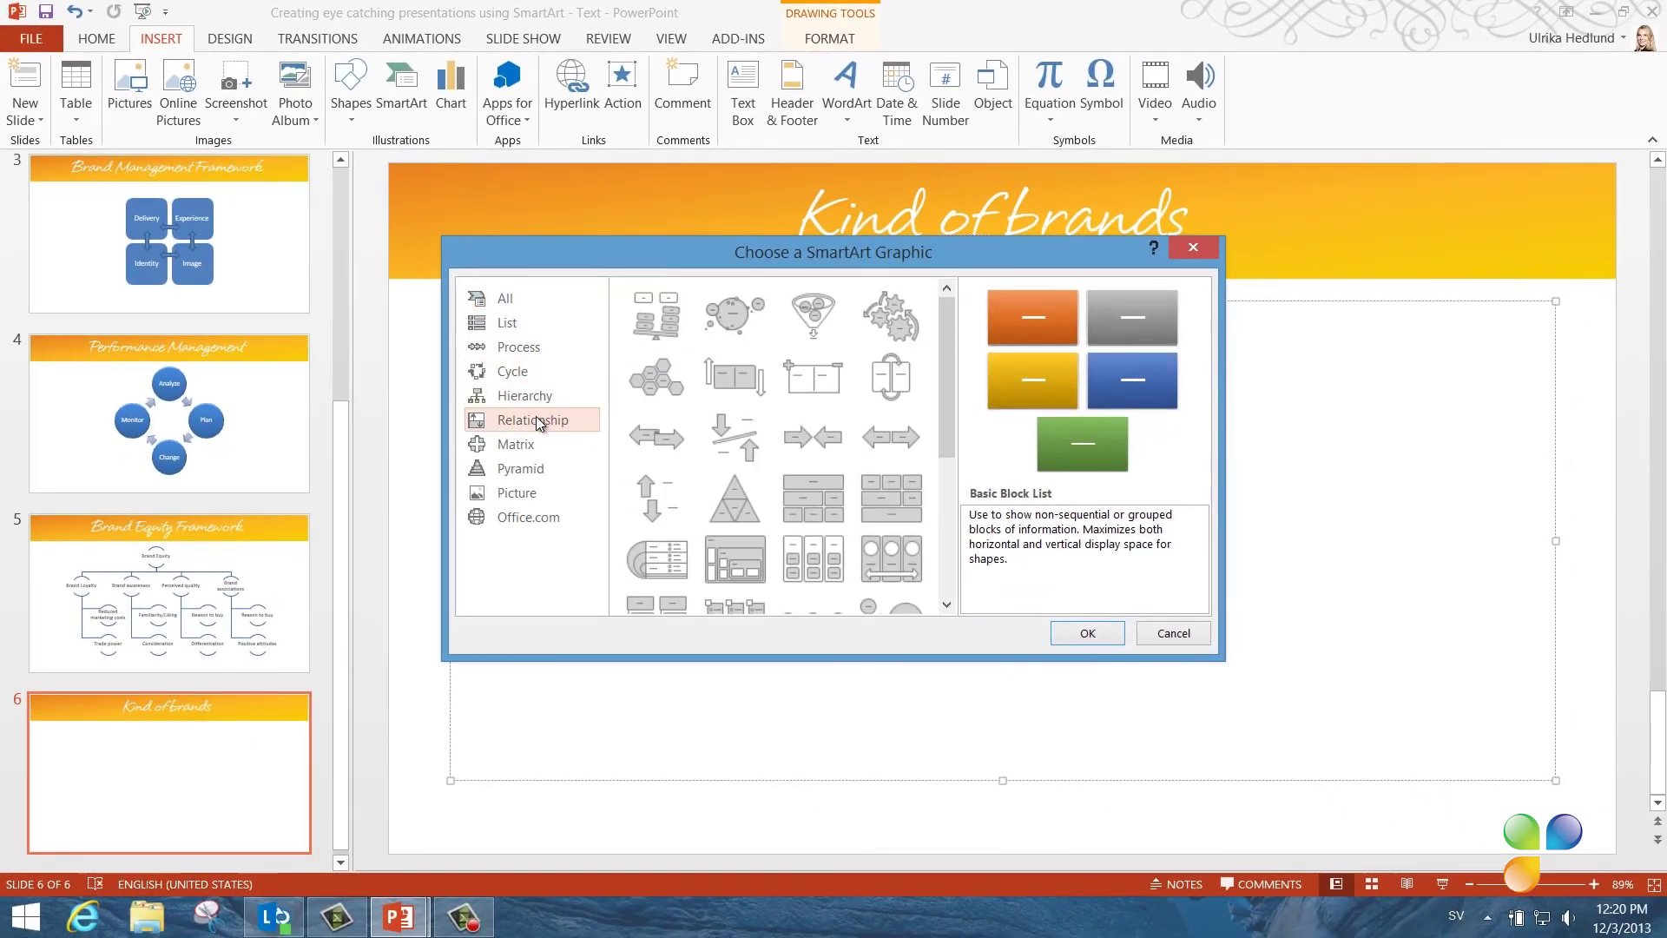
left_click(728, 440)
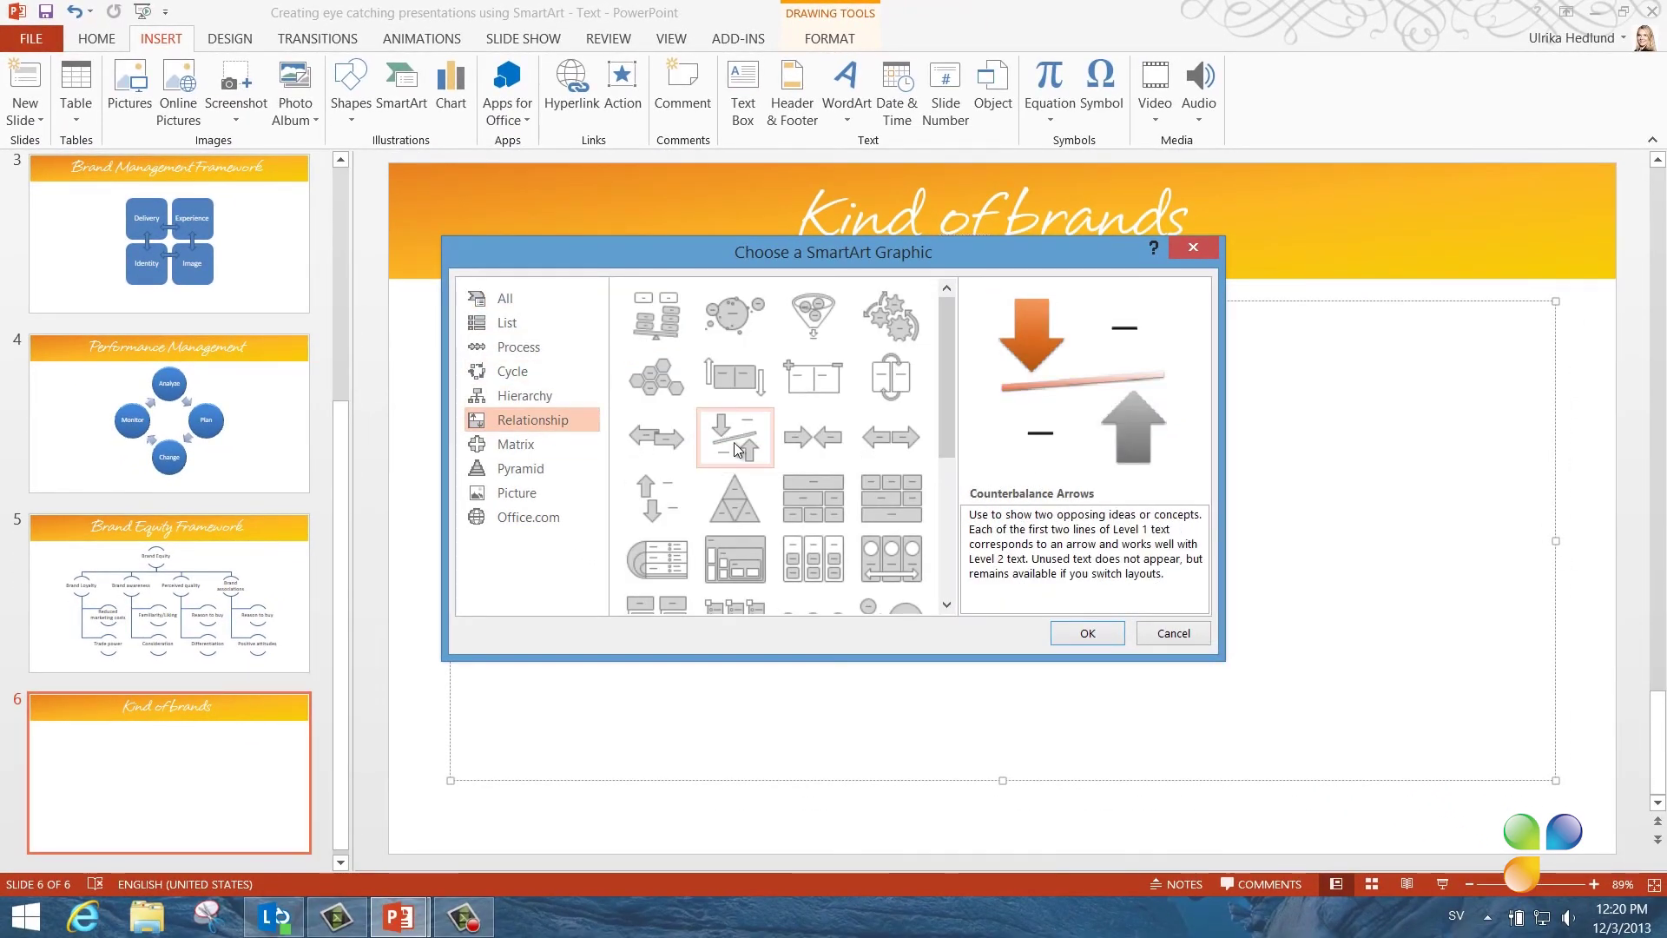
left_click(1087, 635)
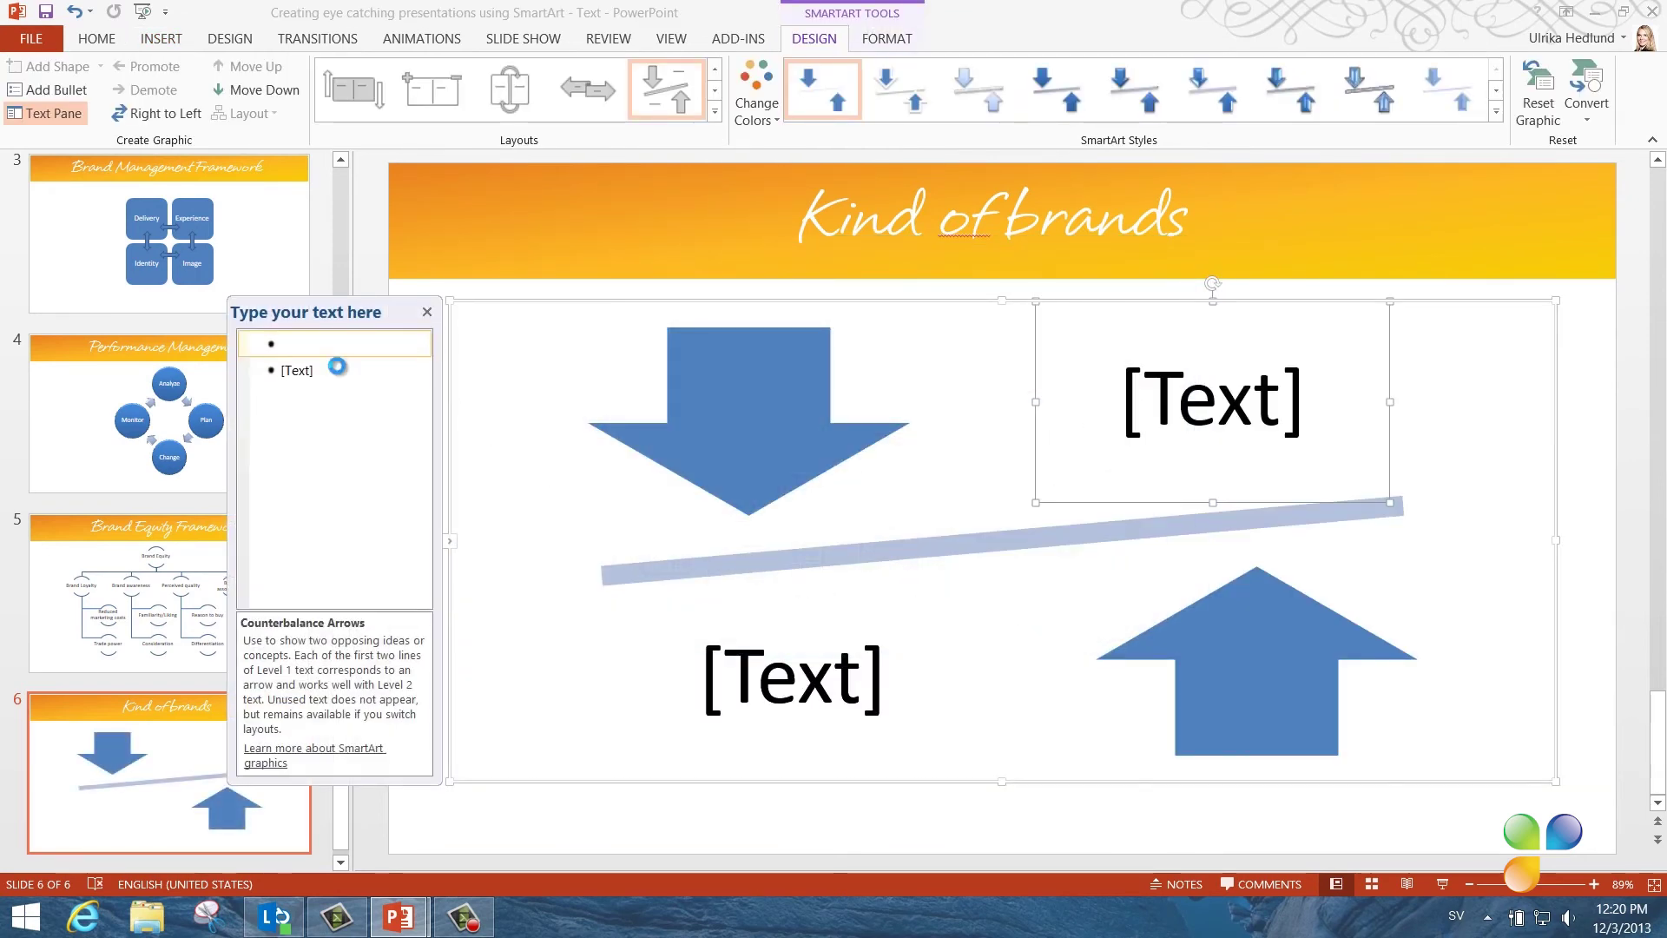
Enter 'Luxury' and 'Mass' as the arrow labels and remove the extra third entry
type("Luxury")
key("Return")
type("Mass")
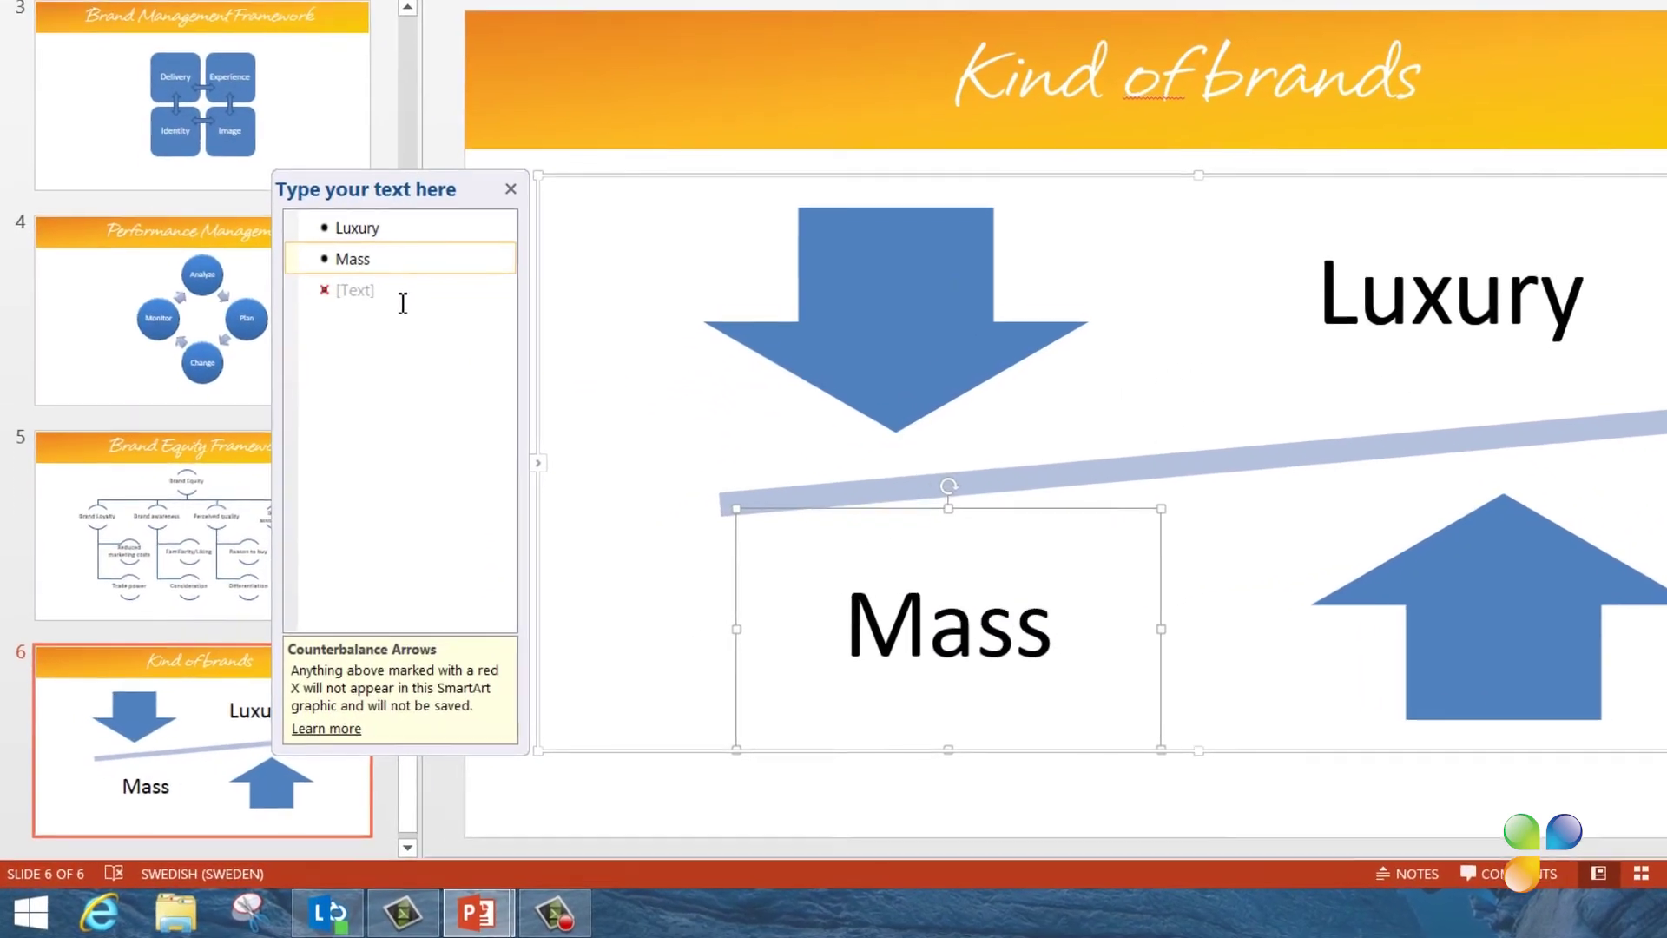
left_click(403, 299)
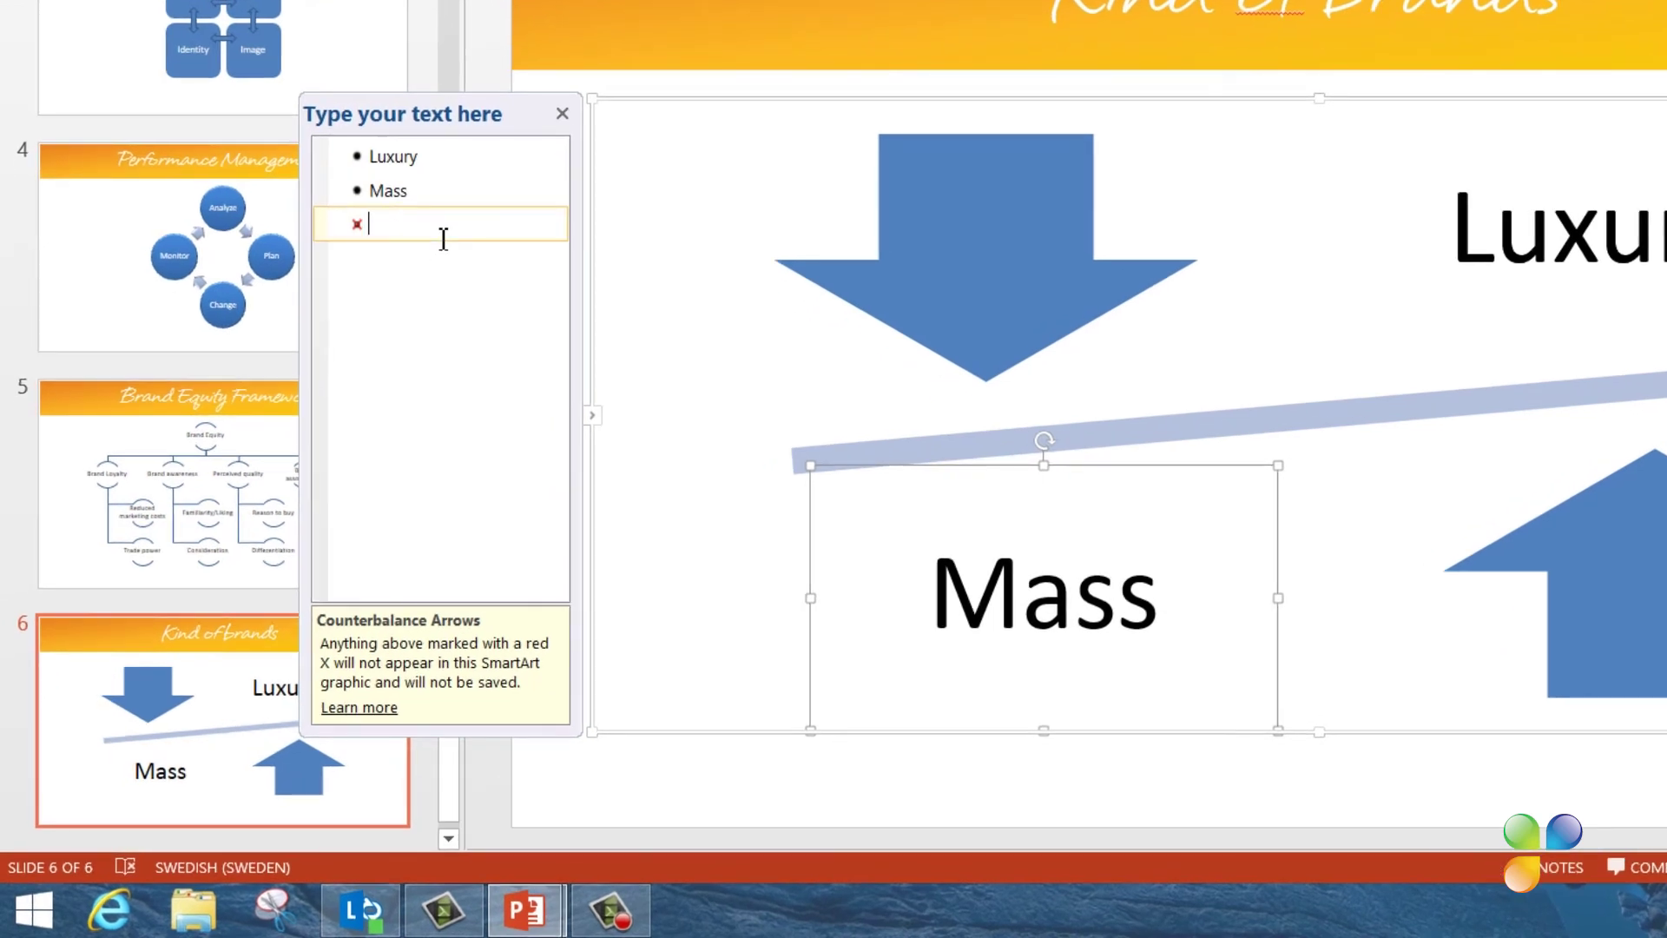
type("Medium")
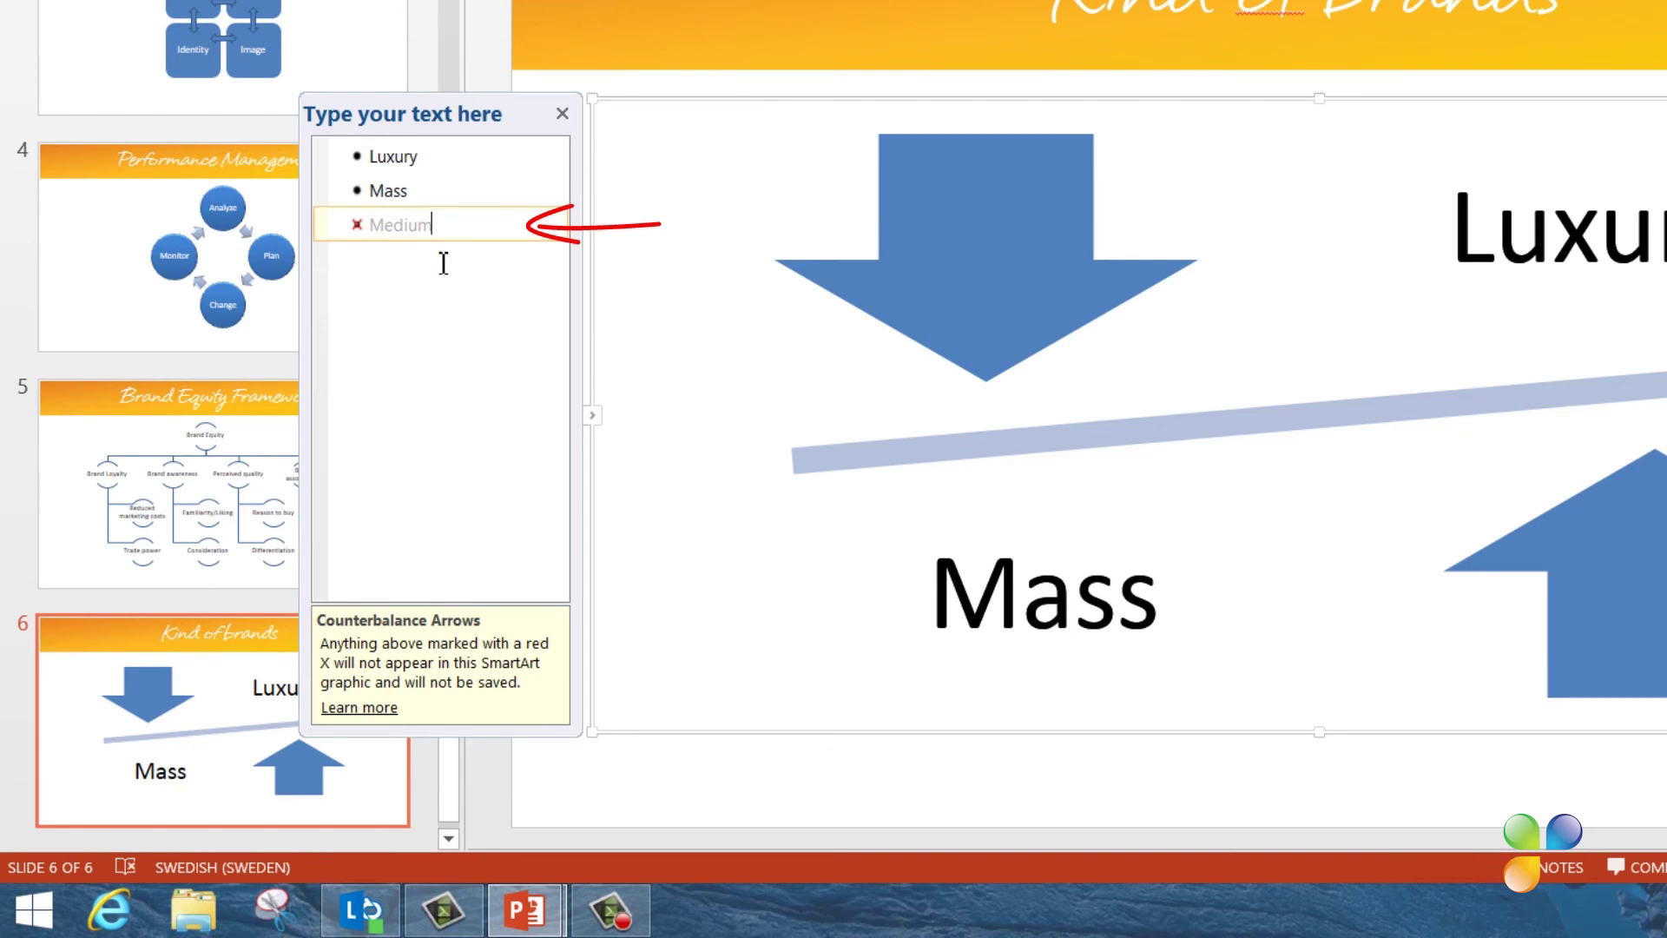
key("BackSpace")
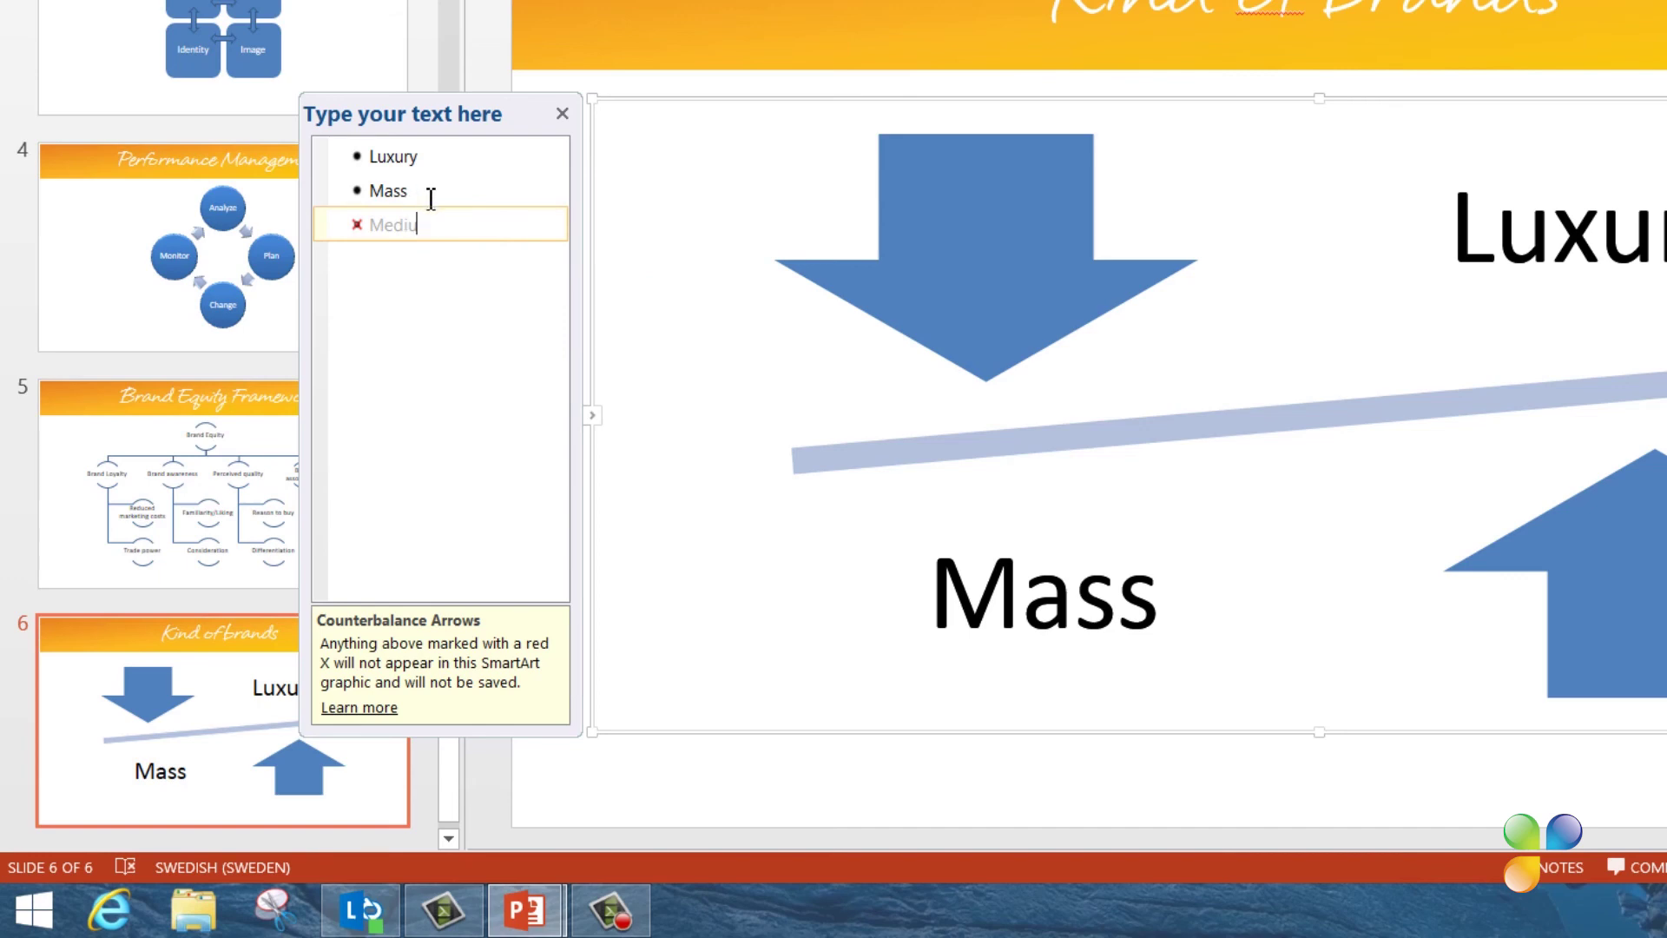
key("BackSpace")
key("BackSpace")
key("BackSpace")
key("BackSpace")
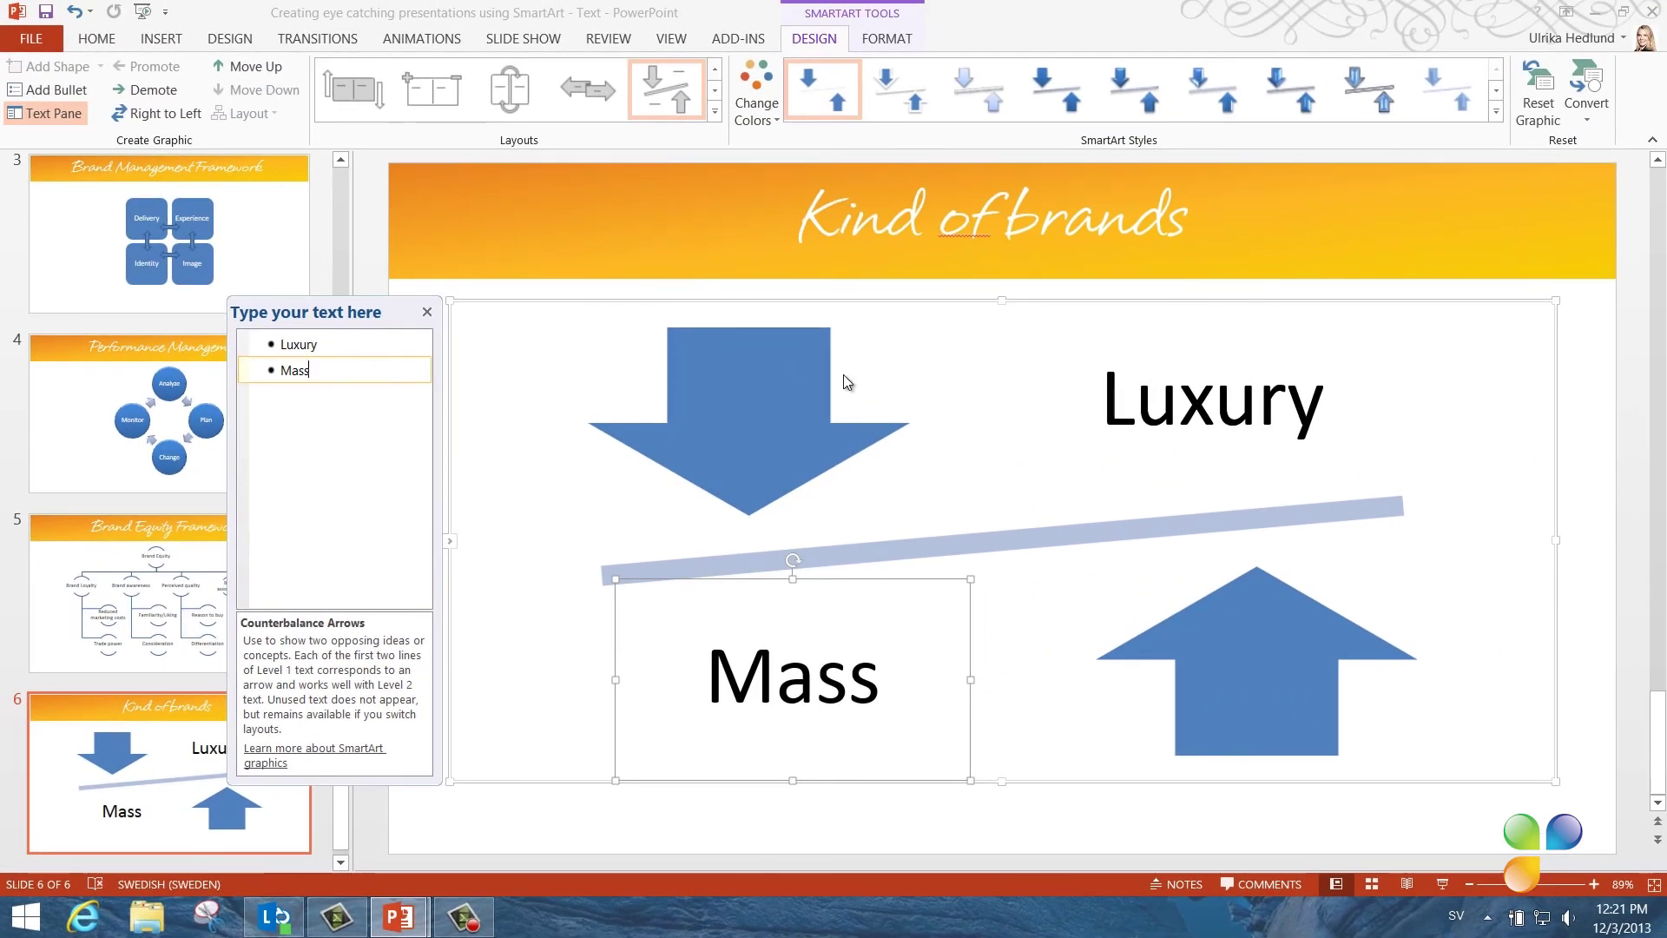
Apply the fifth, shaded 3-D SmartArt style and drag the graphic narrower
left_click(1153, 91)
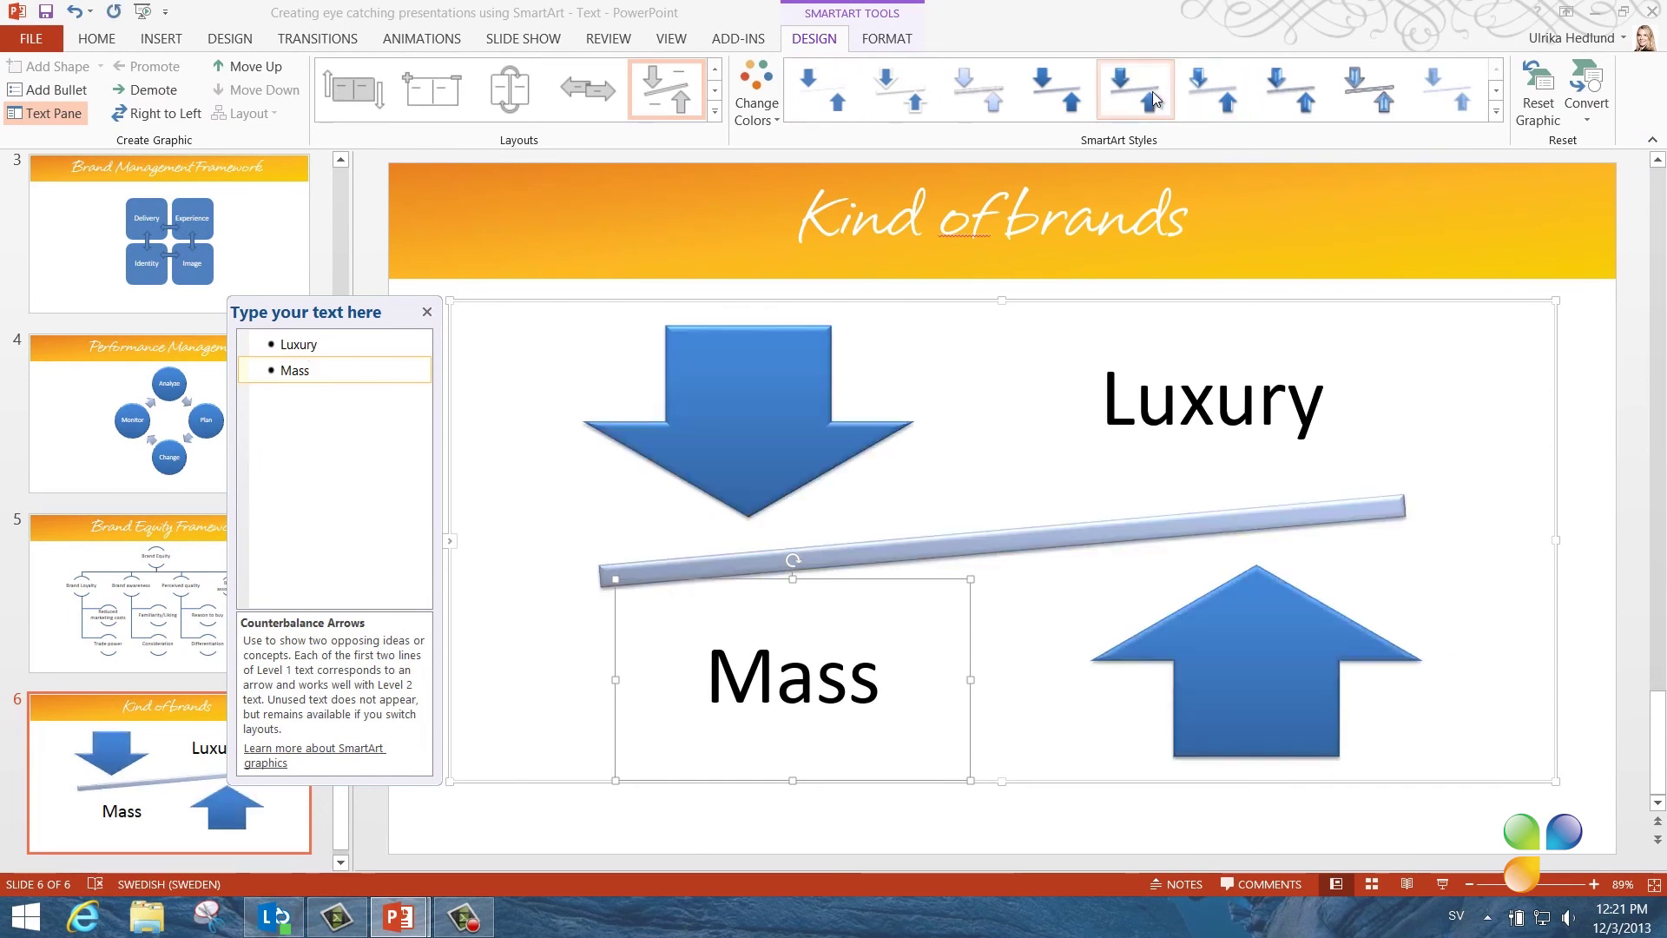
left_click(1552, 540)
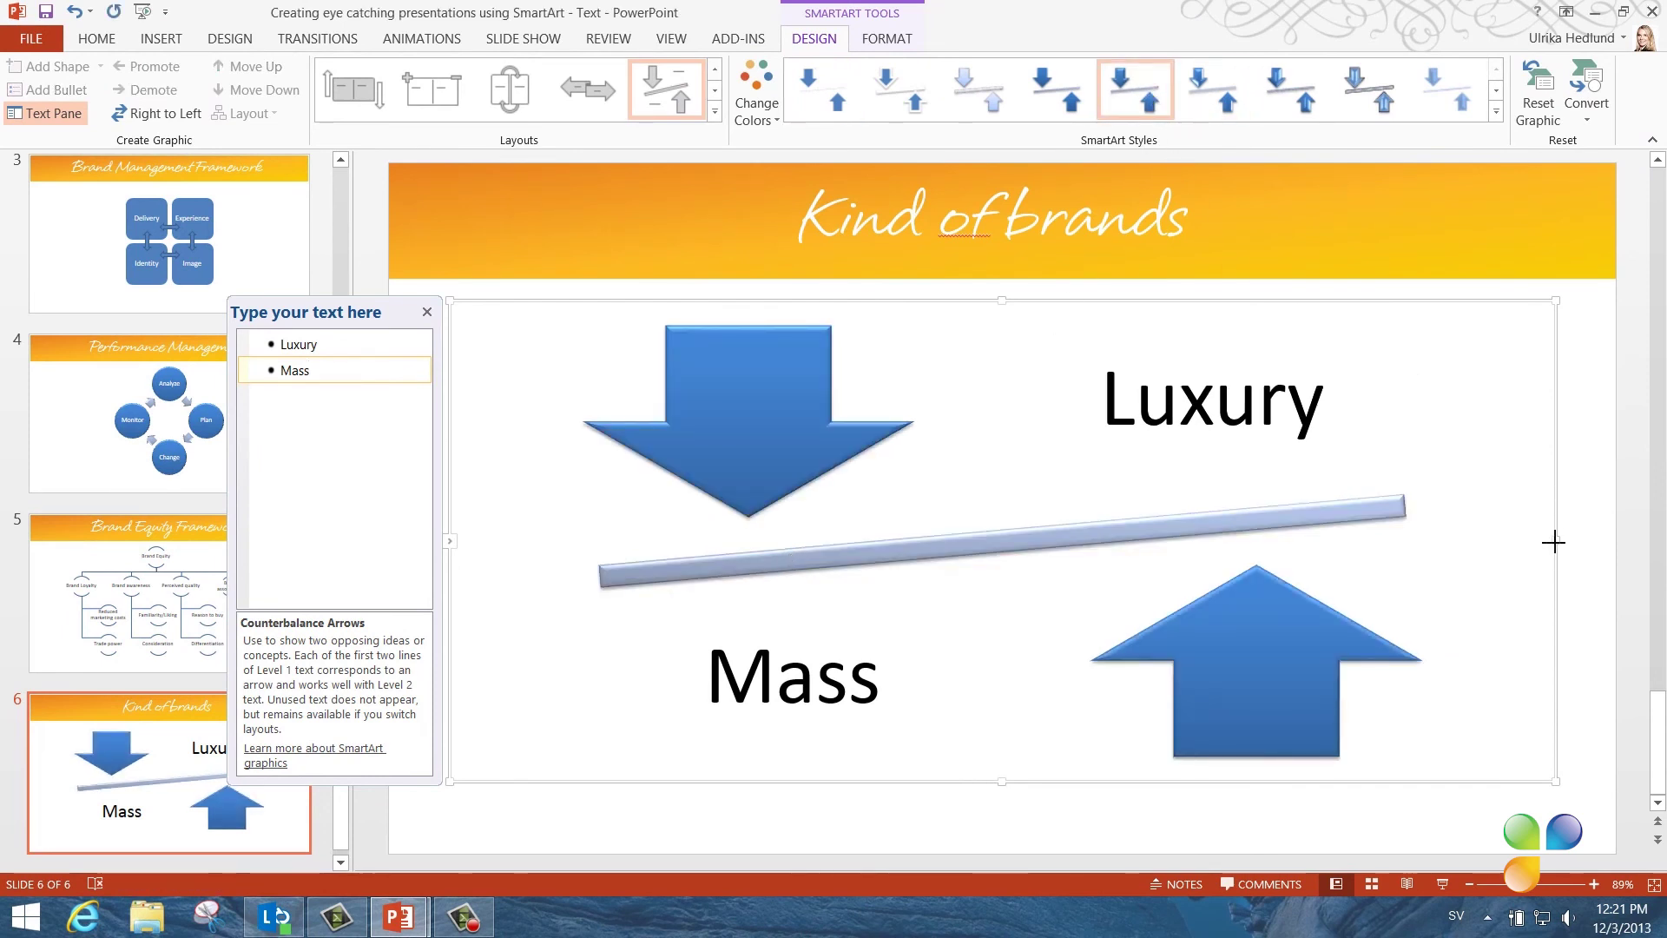
left_click_drag(1189, 548, 1049, 565)
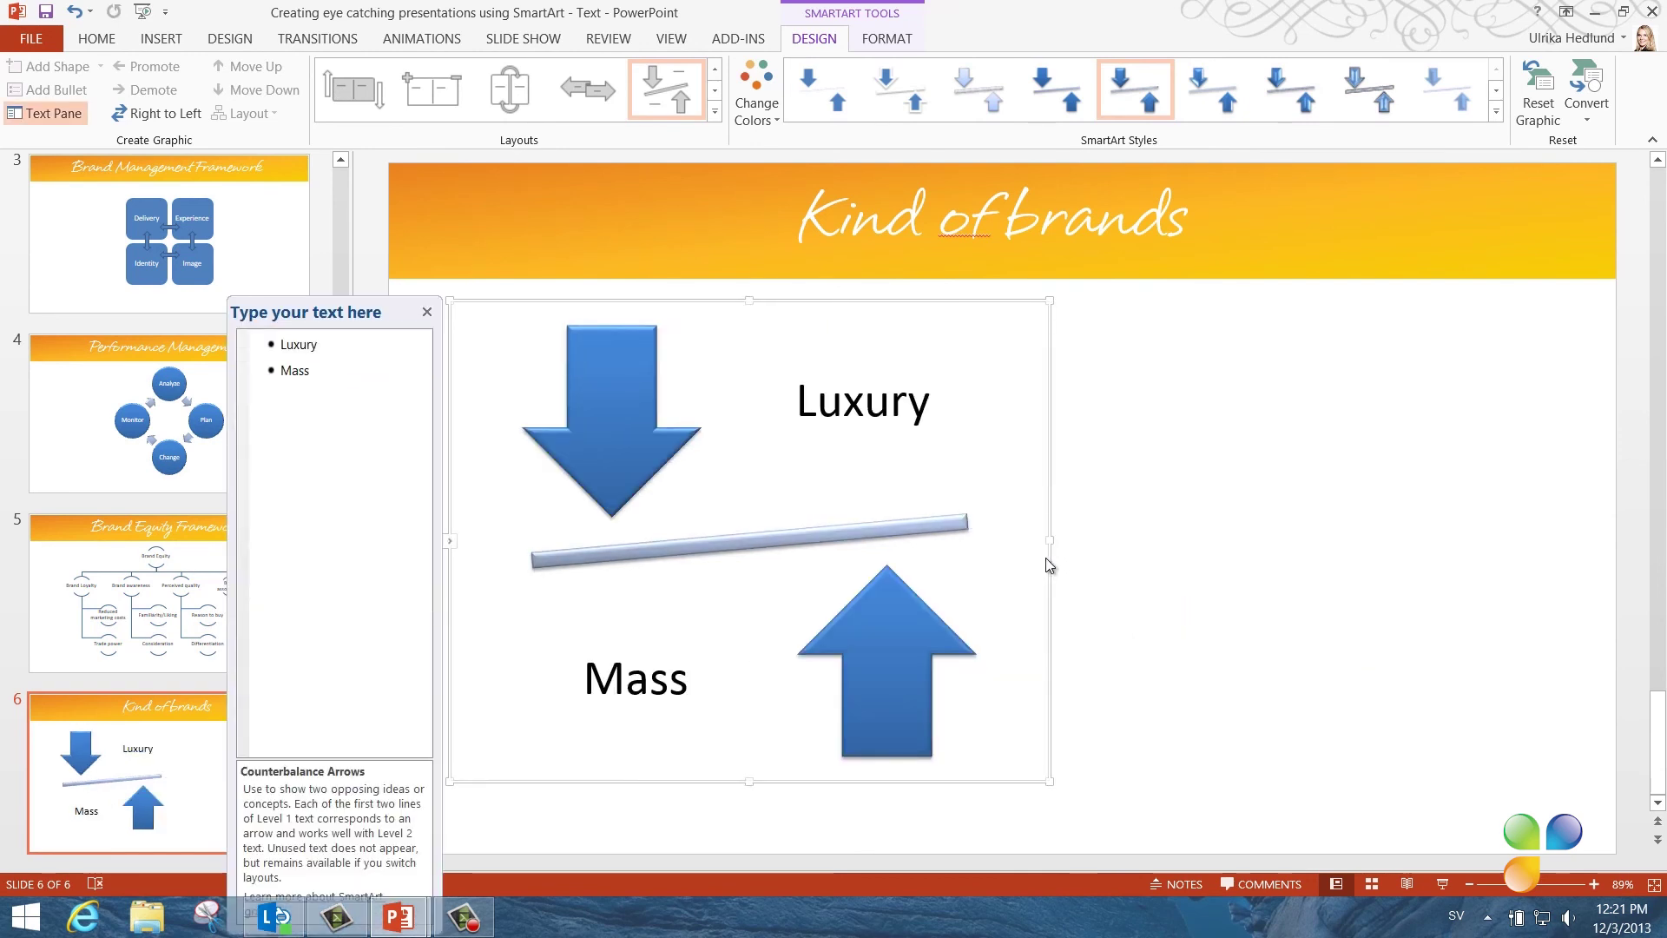
Use Home > Arrange > Align Center to center the Counterbalance Arrows graphic horizontally
left_click(97, 38)
left_click(1016, 96)
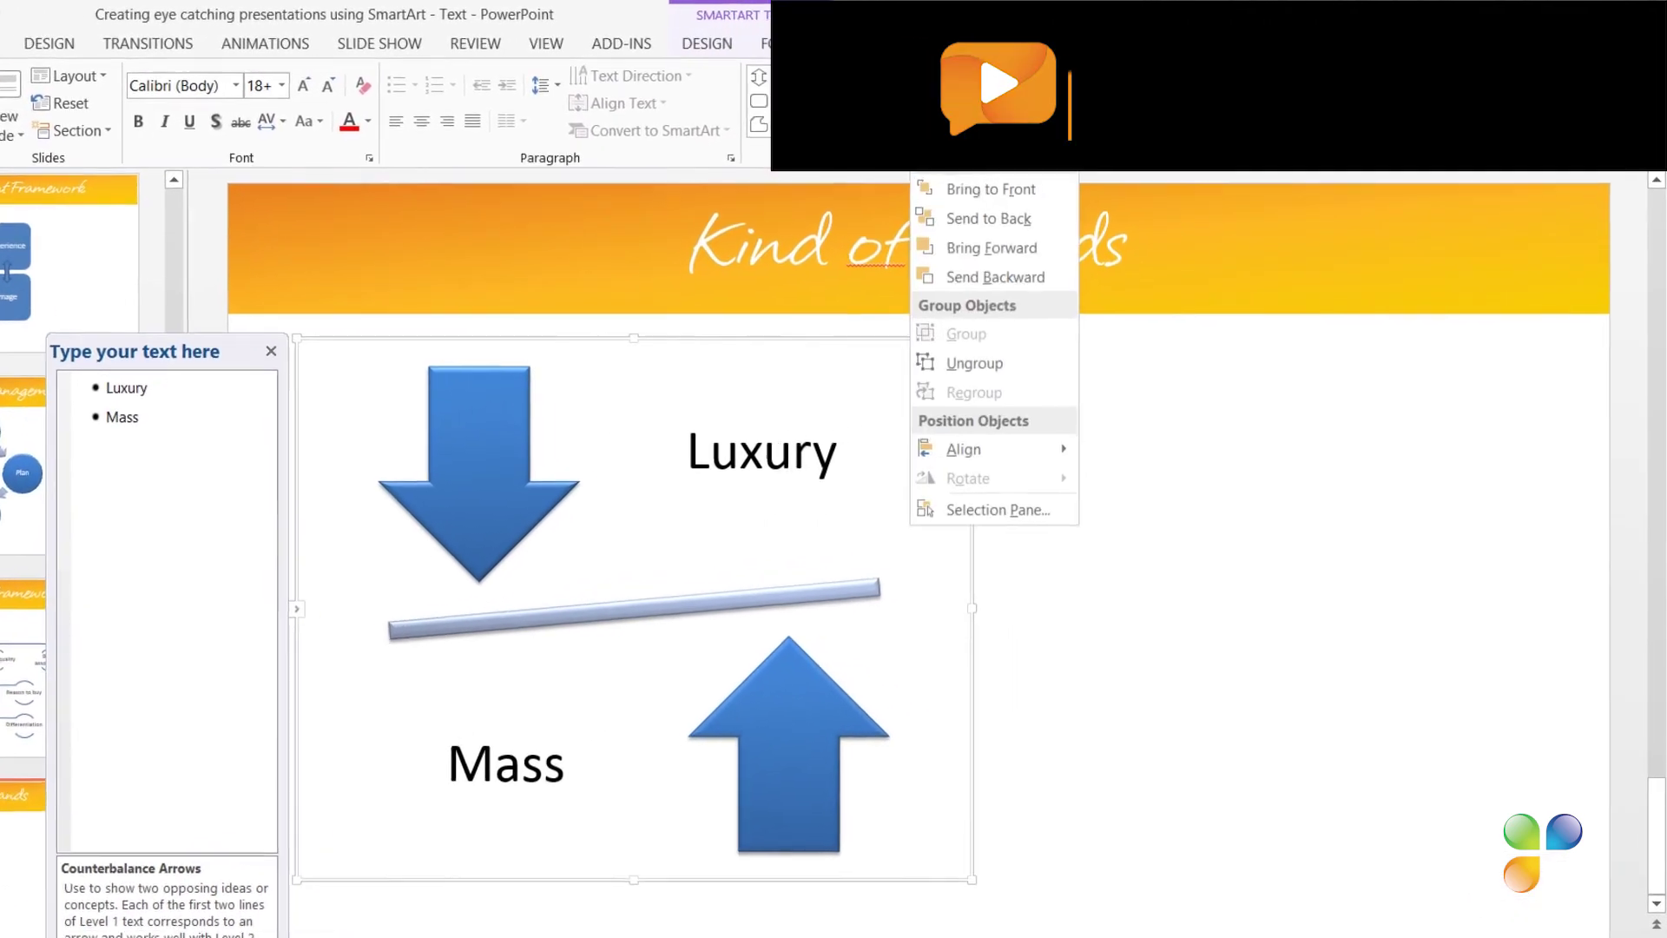
mouse_move(1014, 447)
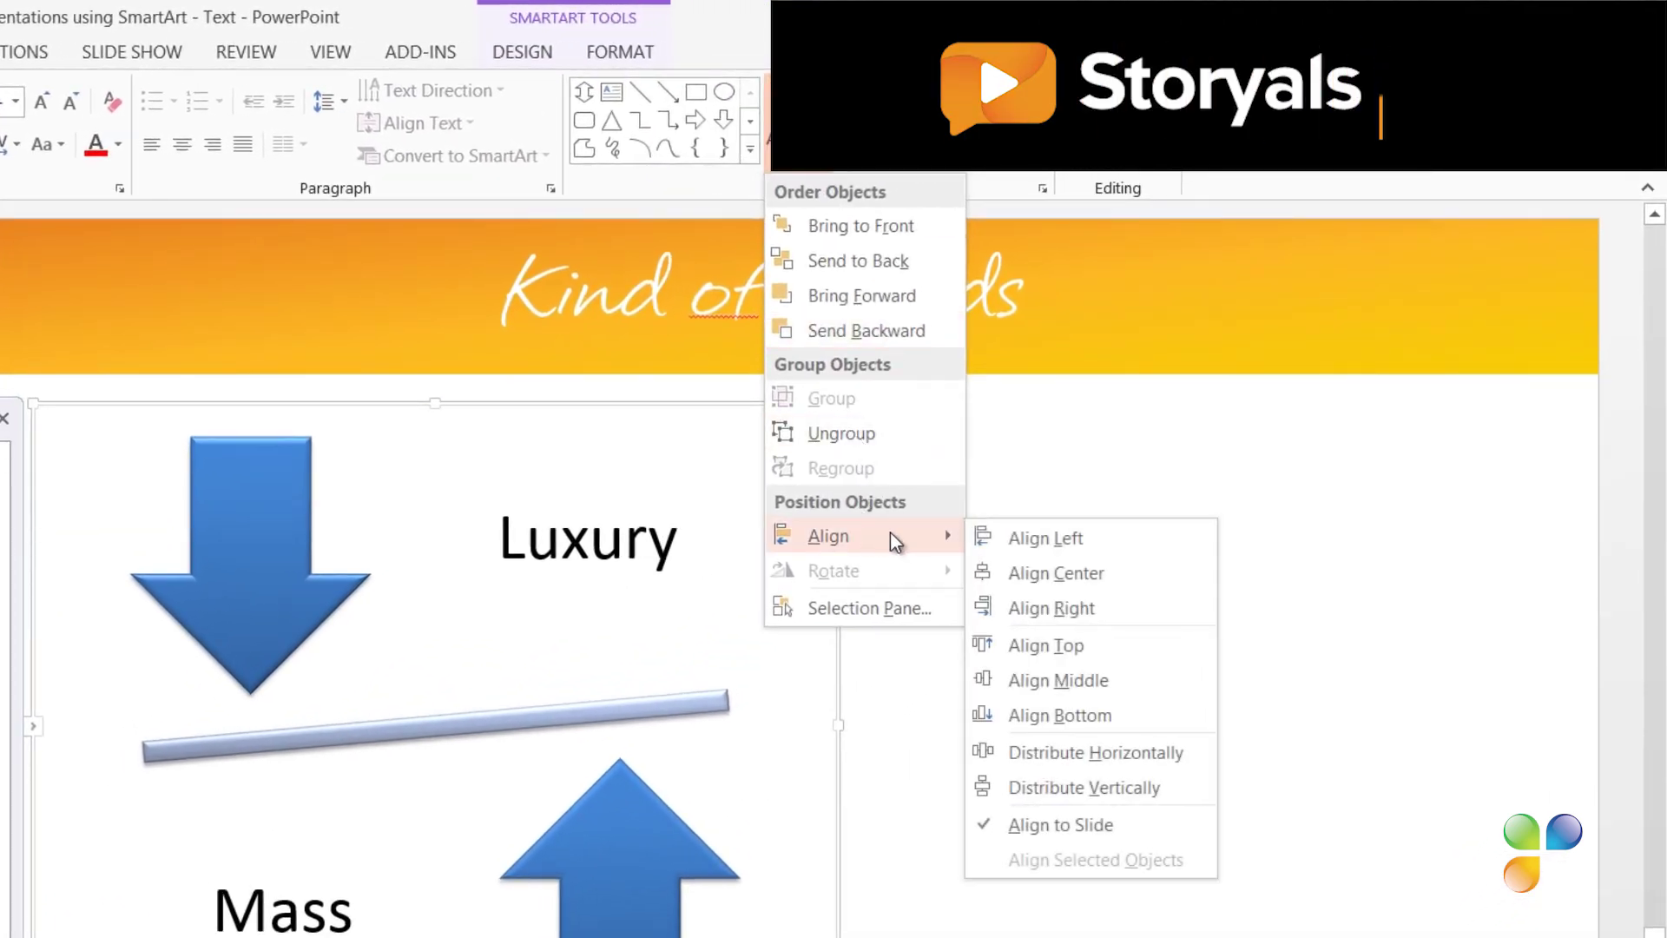
left_click(1049, 573)
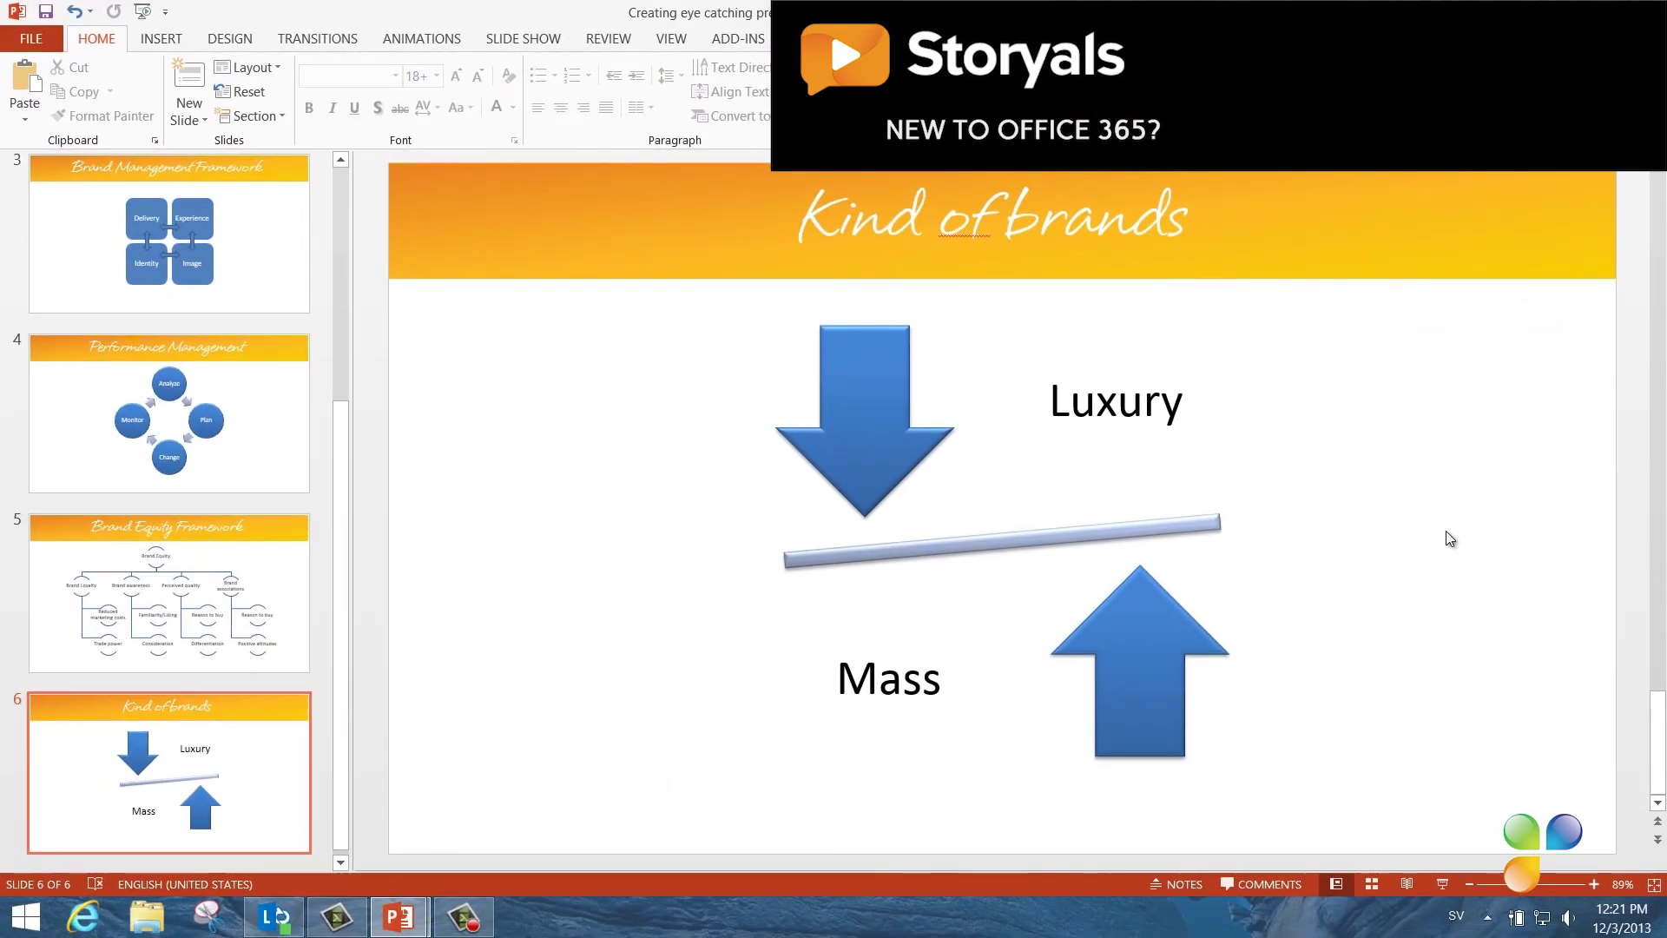